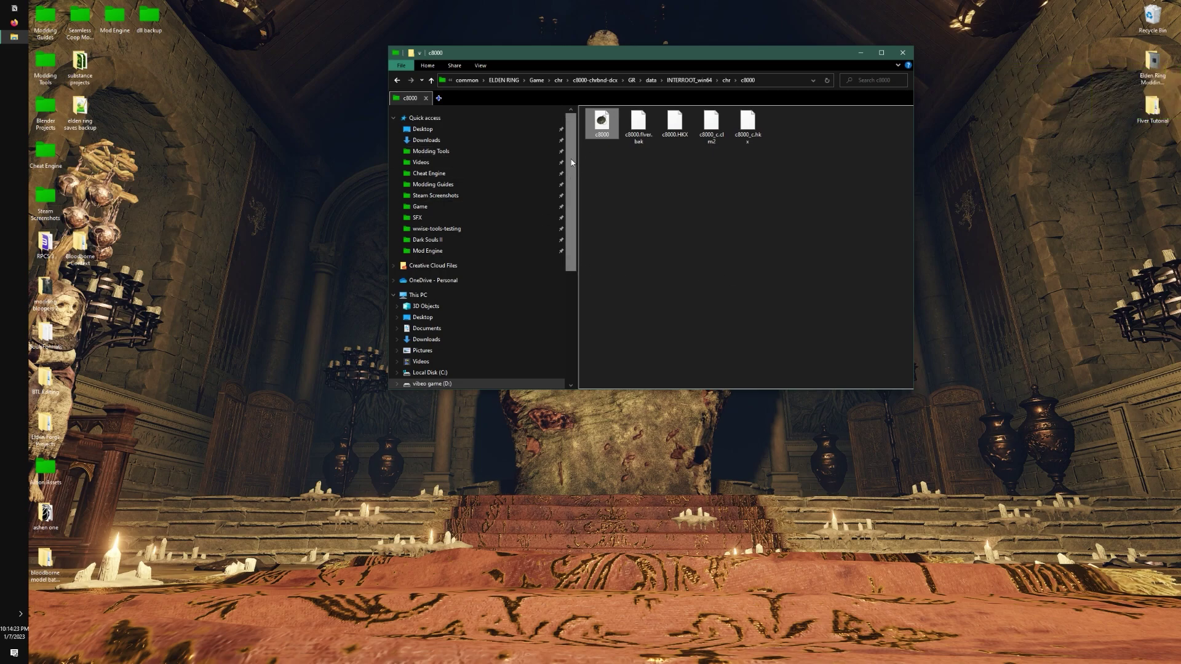
- Move the file window to a clear spot on the desktop and widen it enough to show the full folder path
scroll(573, 151, "down", 1)
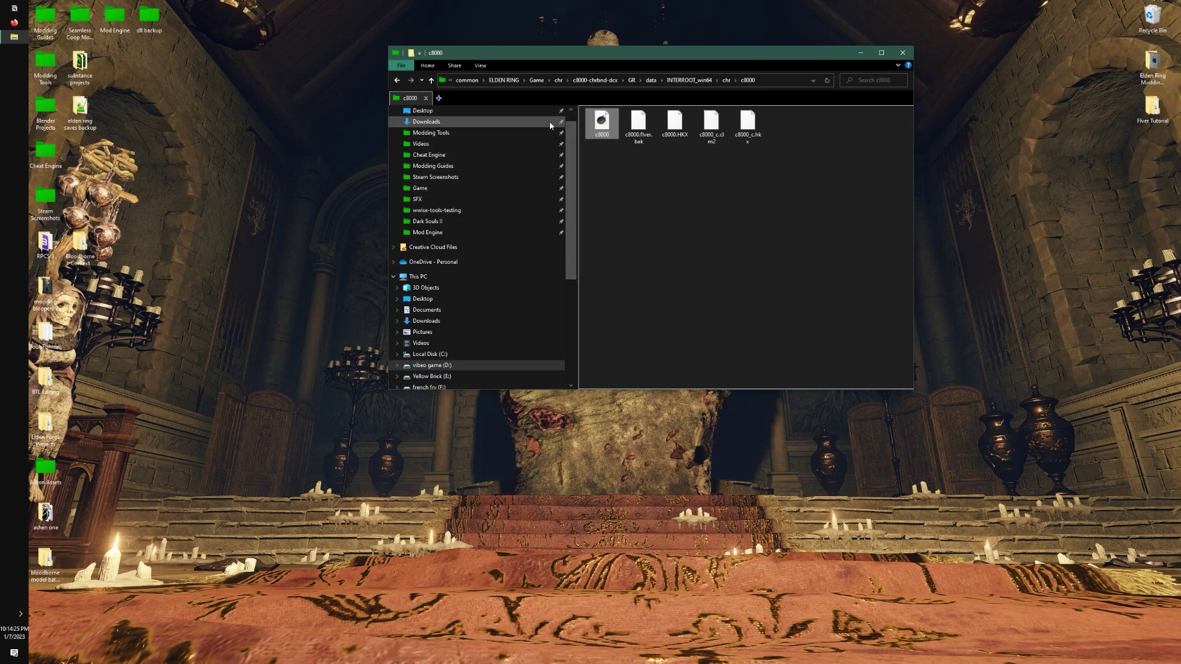
left_click_drag(623, 49, 473, 35)
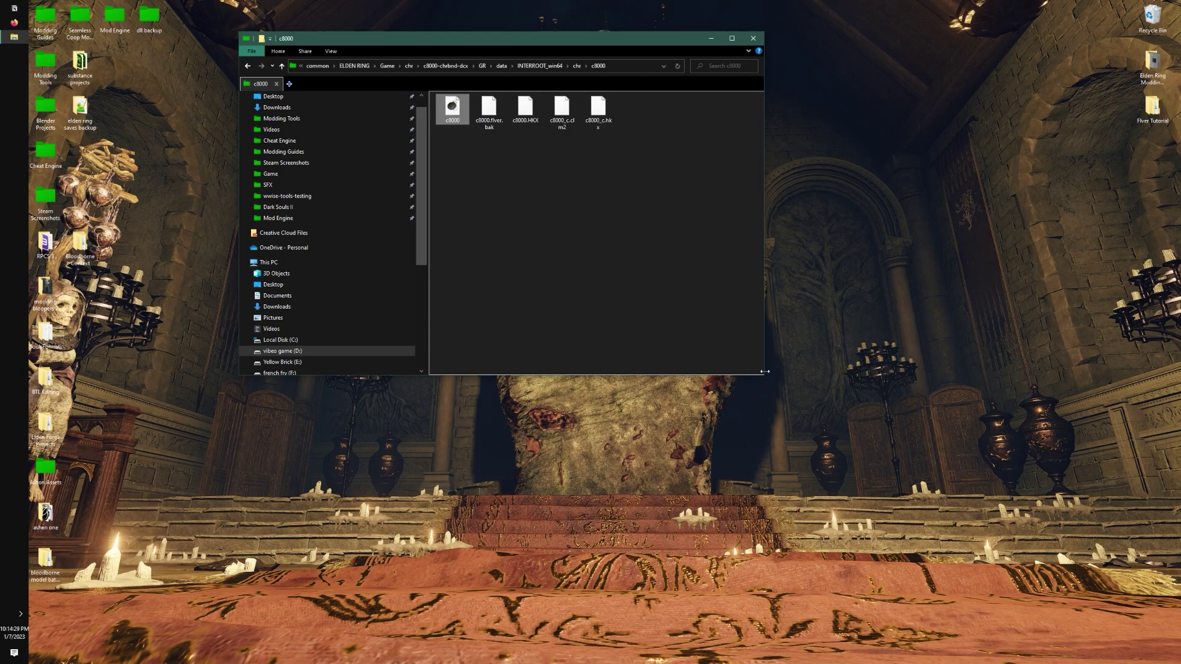
left_click_drag(764, 377, 645, 156)
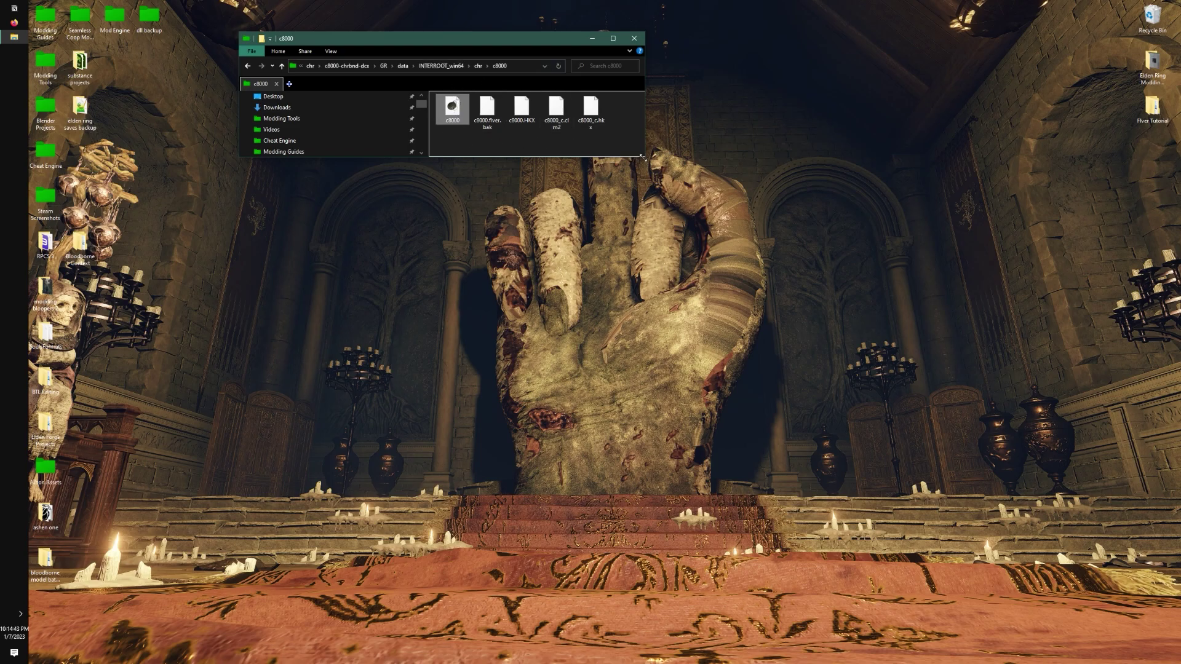
left_click_drag(643, 158, 923, 294)
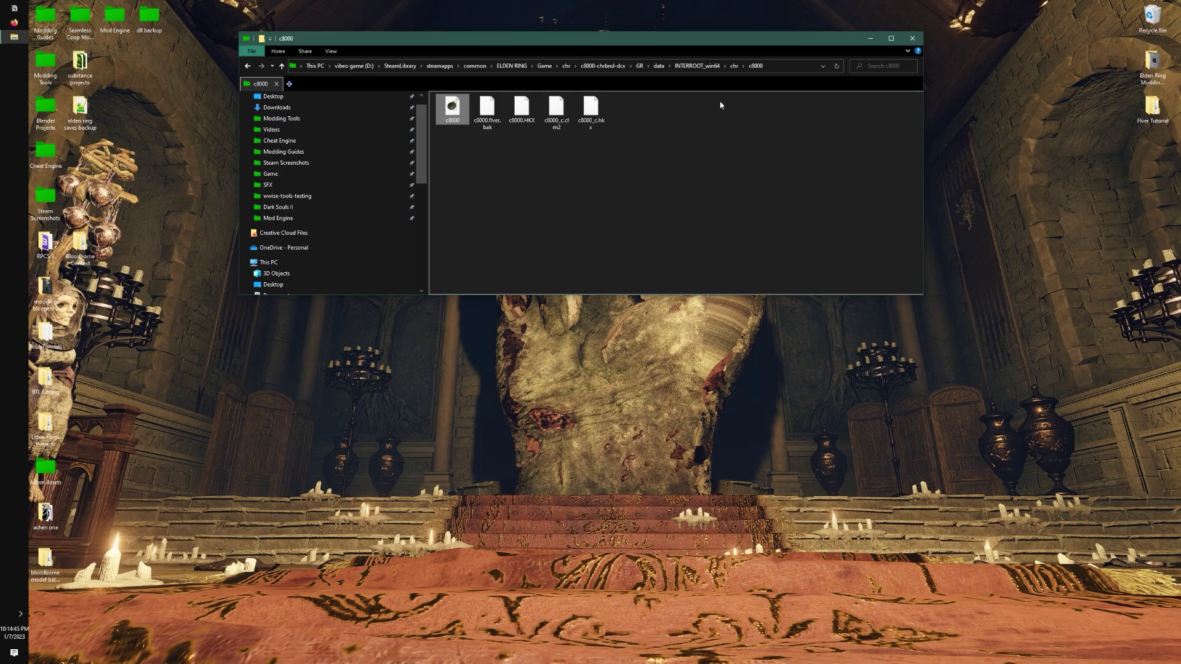
- From the ELDEN RING Game folder, navigate through chr and c8000-chrbnd-dcx to the innermost c8000 folder and open the c8000 model file
left_click(545, 66)
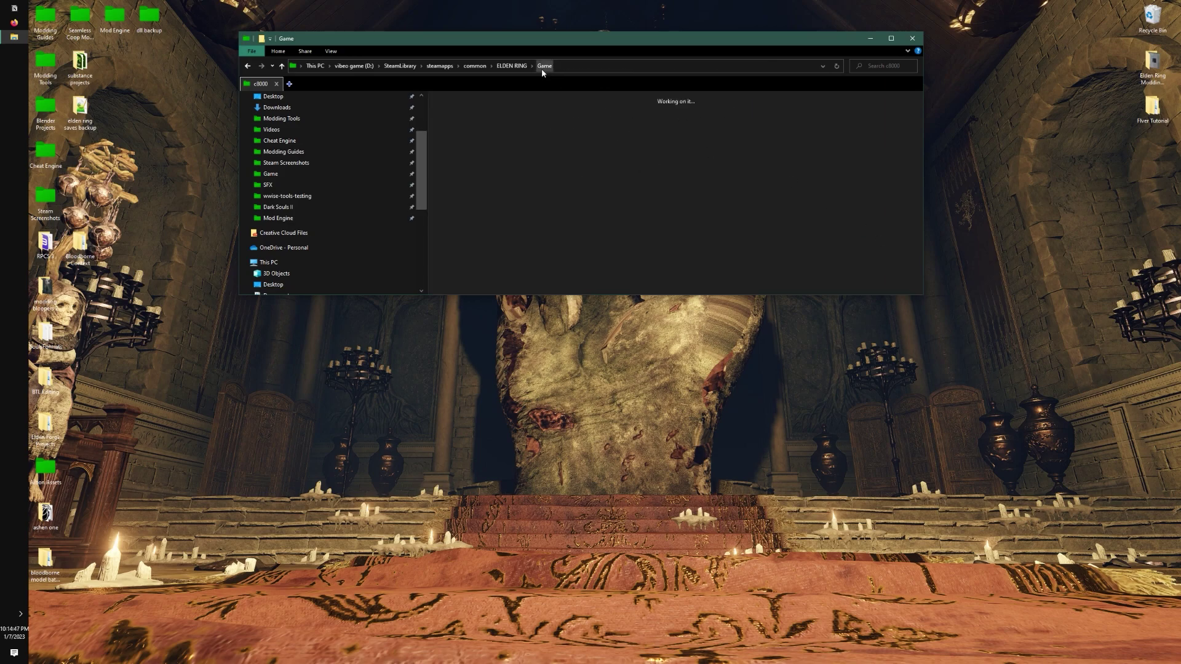
left_click_drag(908, 266, 806, 248)
double_click(556, 109)
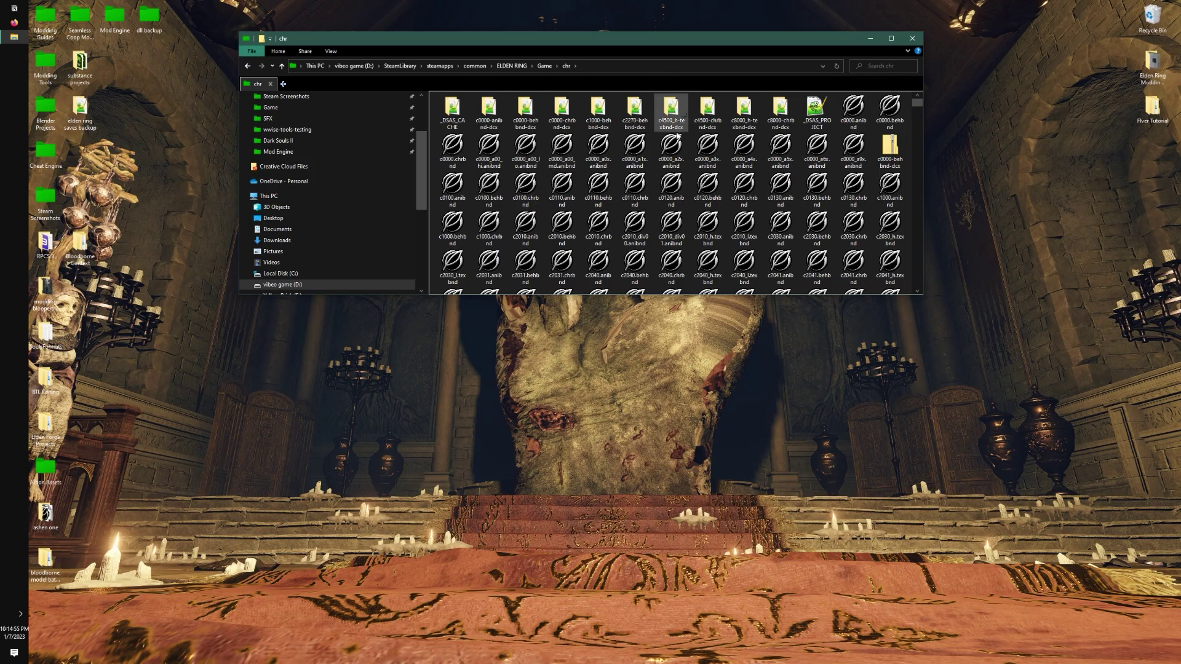
double_click(779, 108)
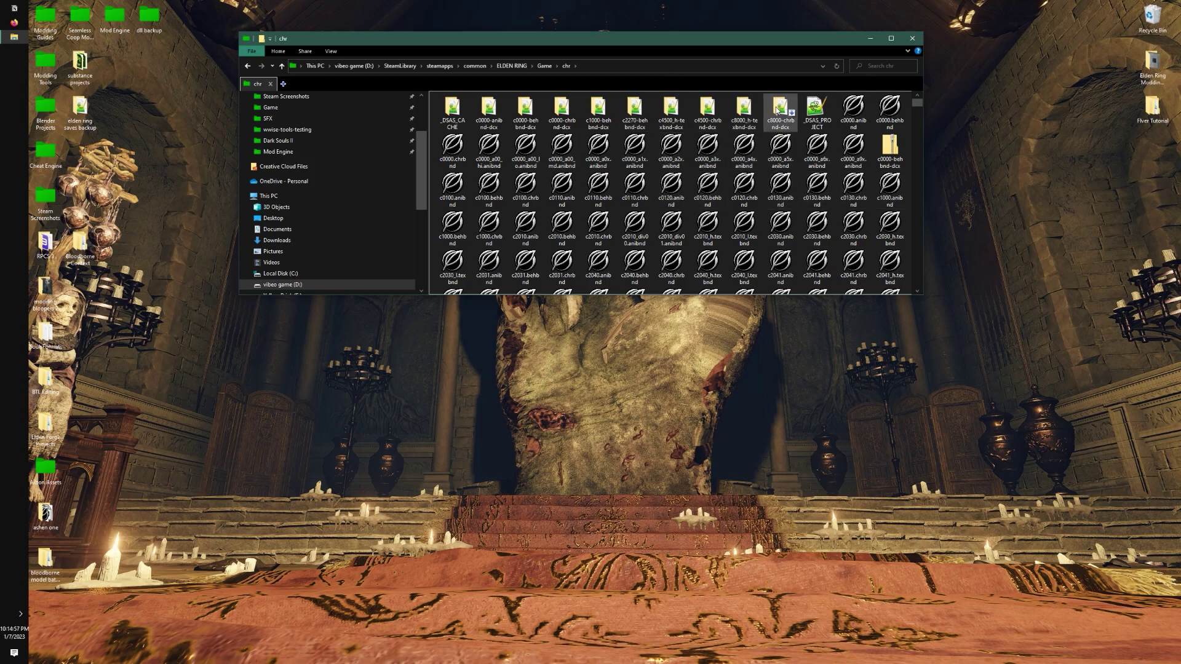
double_click(452, 108)
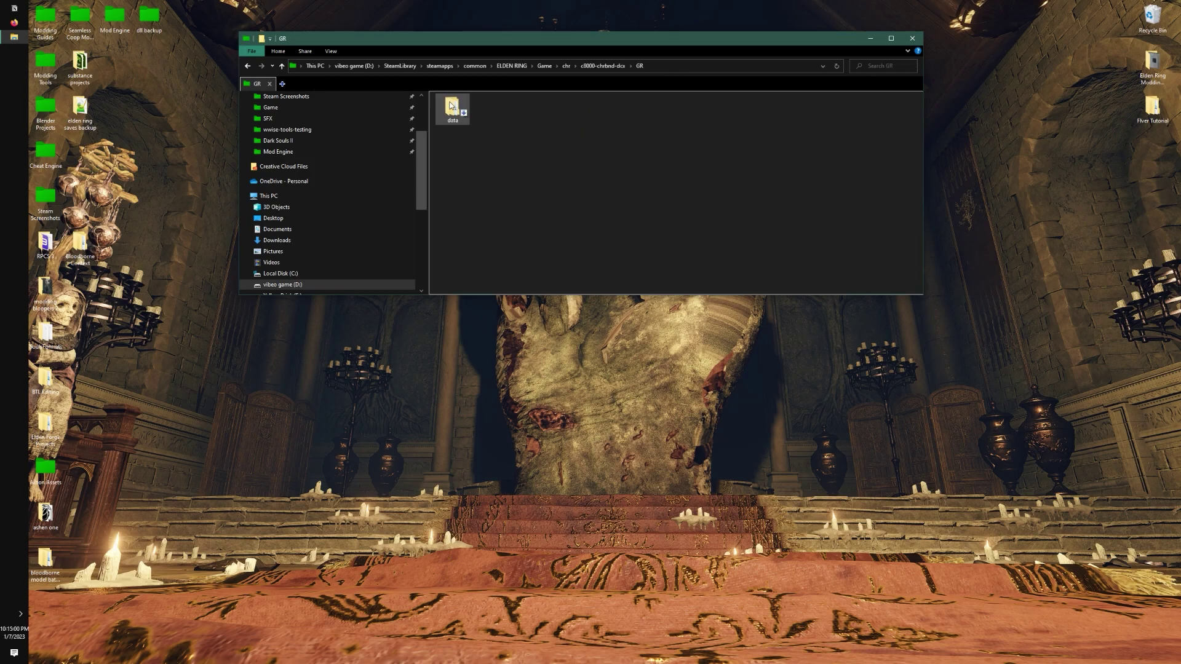
double_click(452, 108)
double_click(452, 108)
double_click(452, 108)
double_click(452, 107)
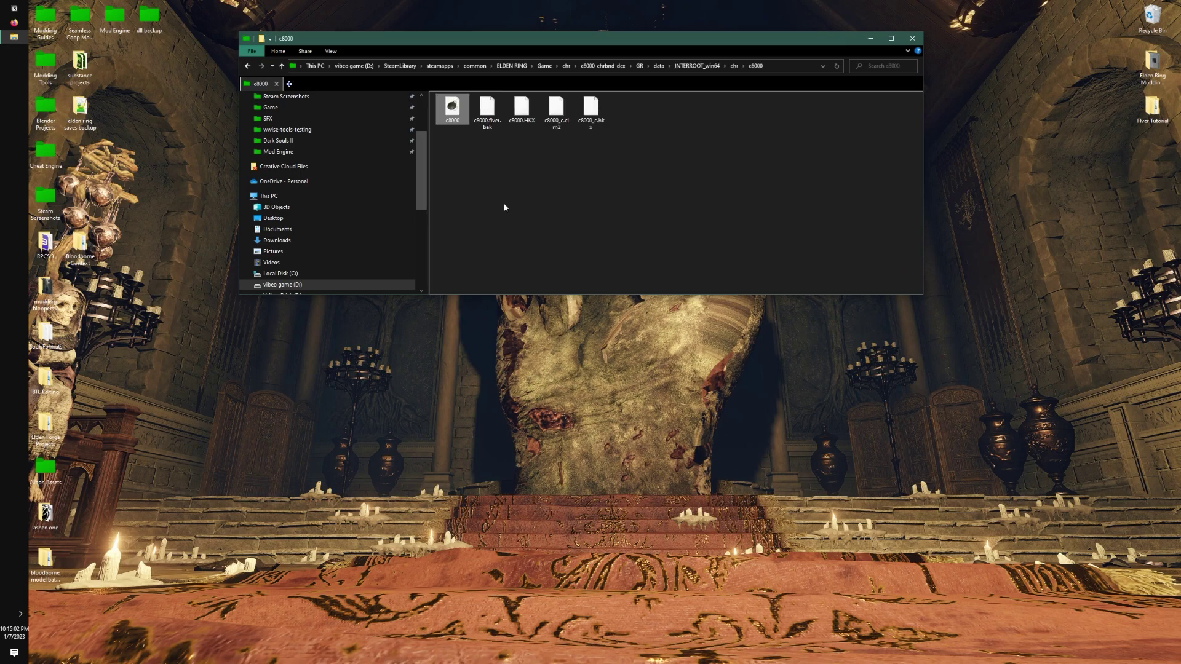
double_click(453, 108)
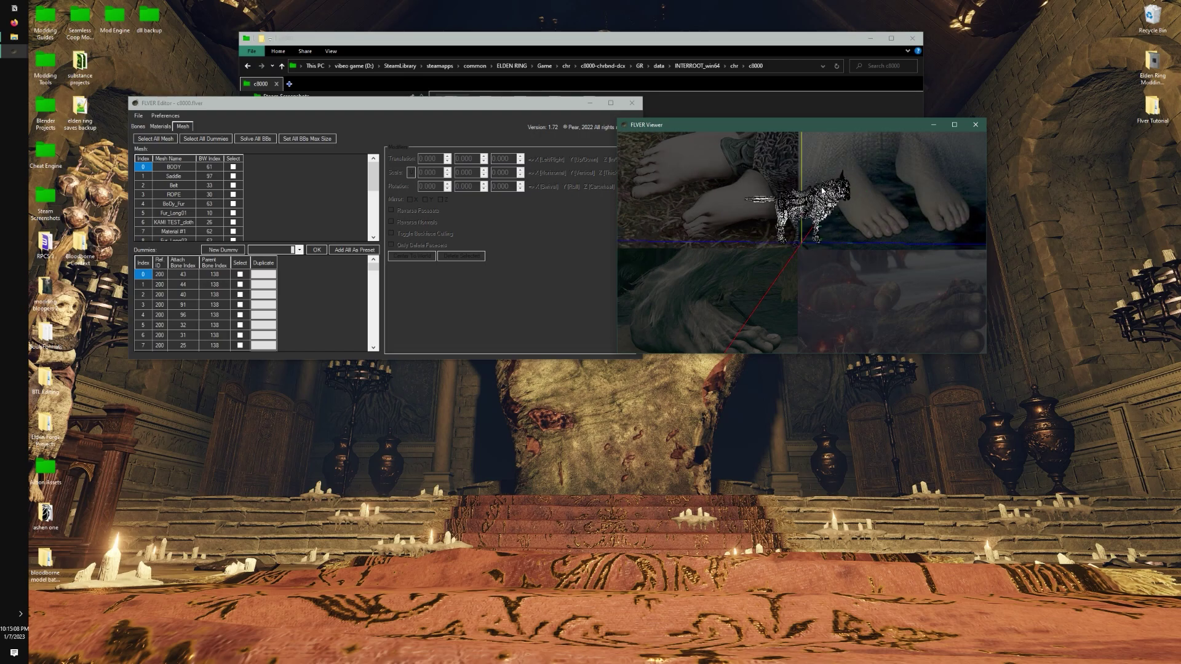
- Enlarge the FLVER Viewer and arrange it side by side with the FLVER Editor window
left_click_drag(822, 188, 830, 226)
scroll(827, 223, "up", 3)
left_click_drag(855, 126, 741, 72)
left_click_drag(873, 301, 1173, 567)
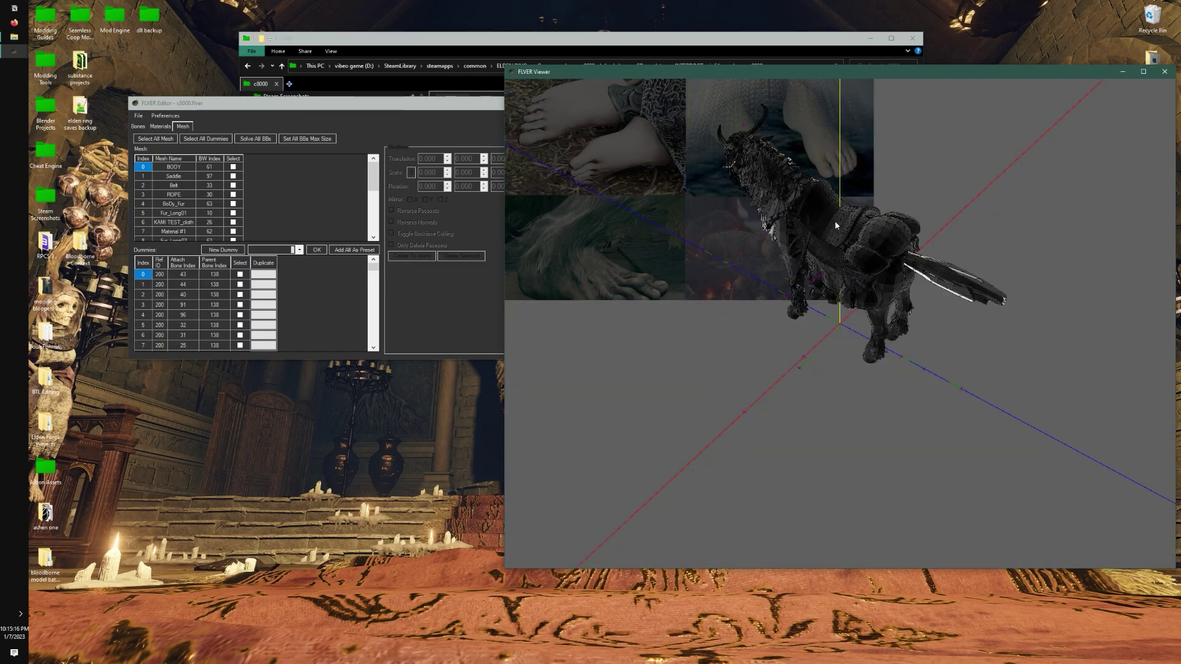
left_click_drag(839, 247, 791, 245)
left_click_drag(366, 110, 276, 77)
left_click_drag(1054, 71, 914, 63)
left_click_drag(1038, 98, 950, 99)
left_click_drag(724, 67, 946, 76)
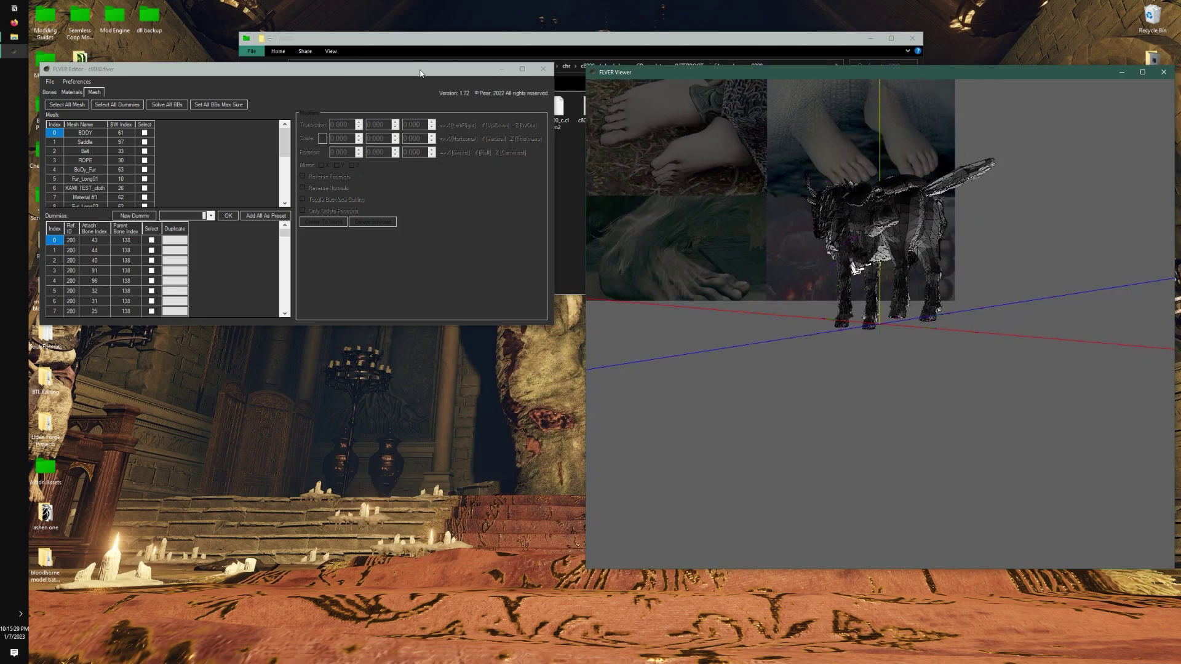
- Examine the loaded mount model from several angles and look at the vertex options available in the viewer
left_click_drag(841, 166, 1027, 206)
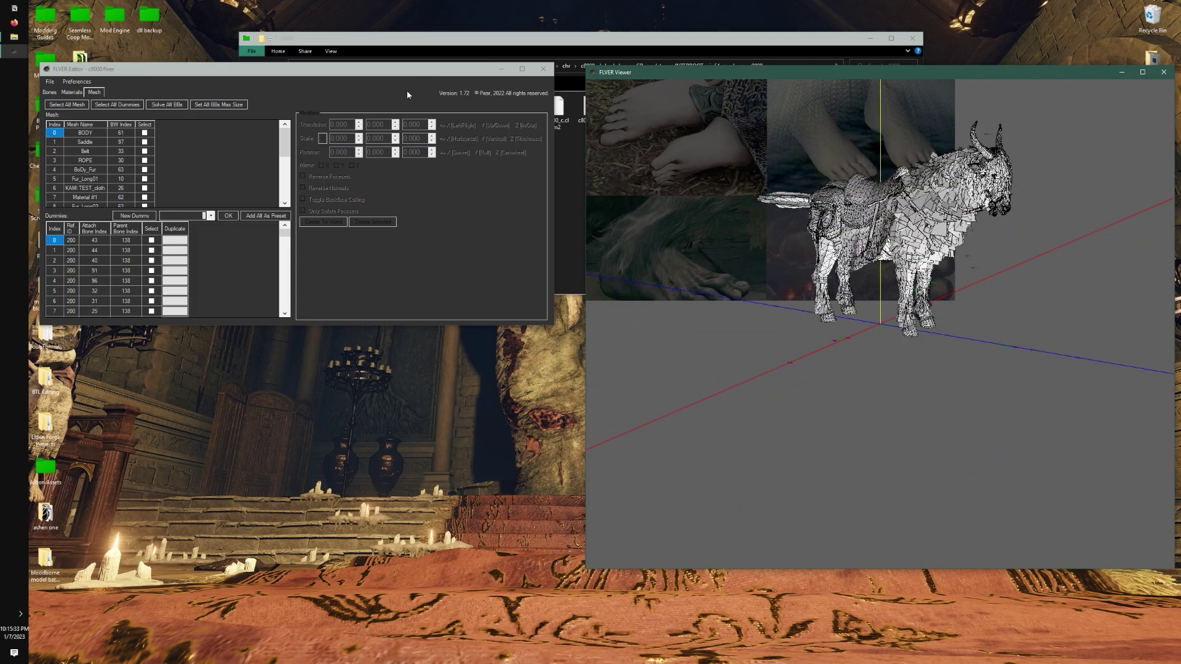
left_click_drag(813, 151, 957, 147)
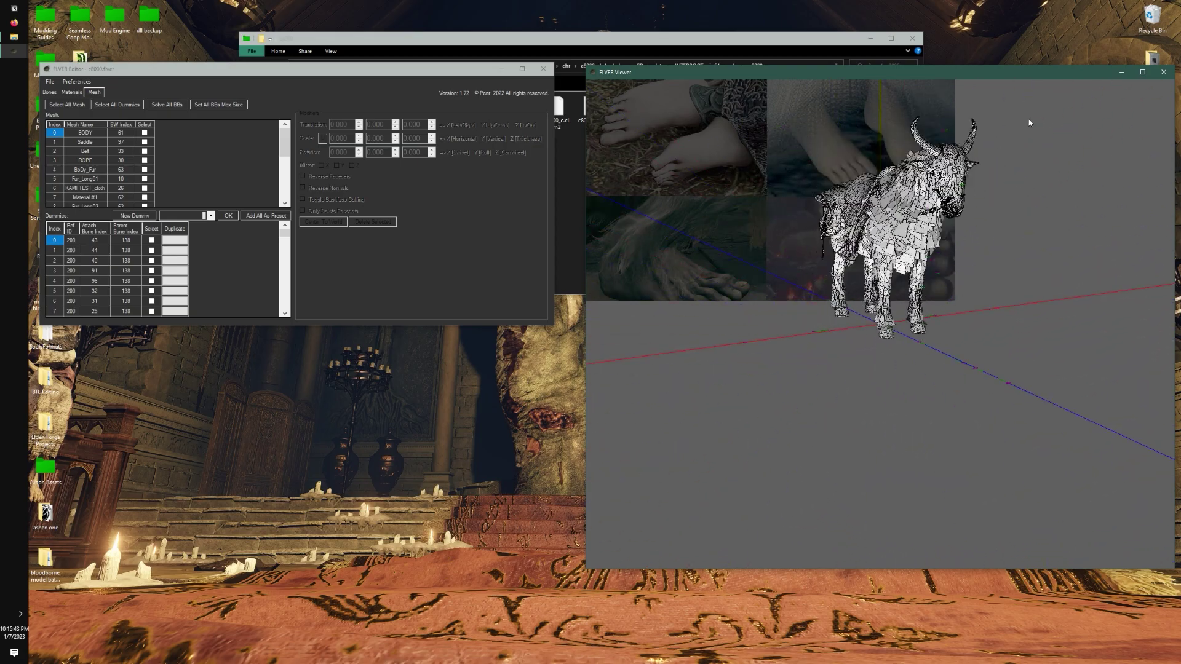
left_click_drag(1028, 128, 905, 220)
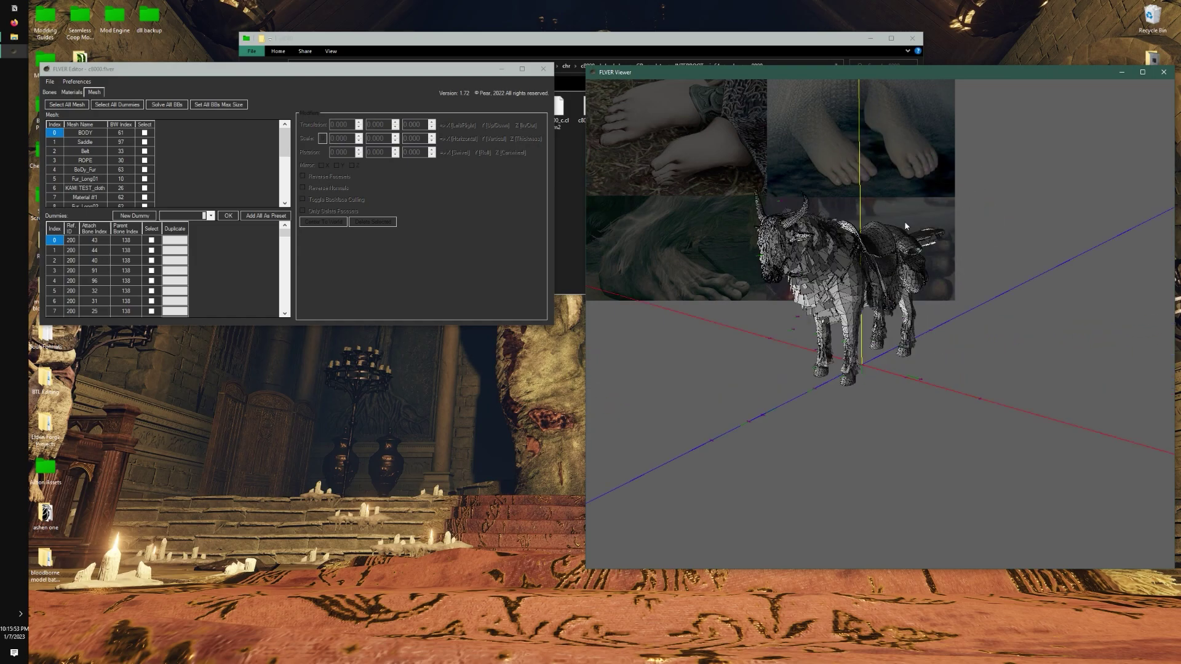
right_click(747, 299)
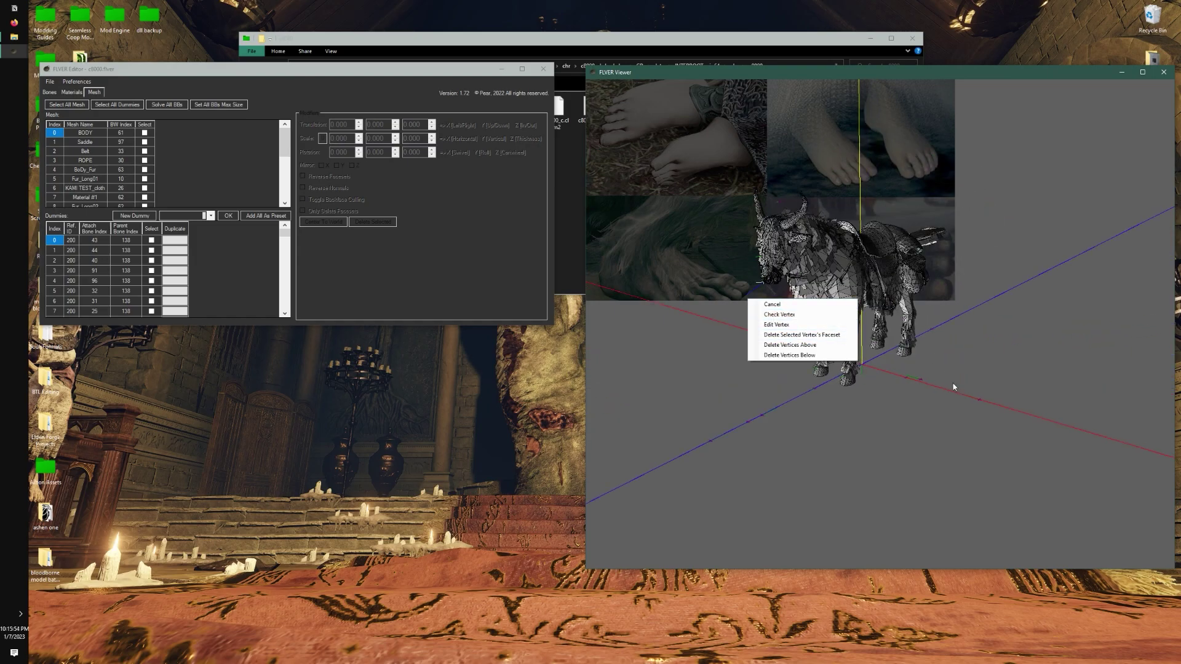
left_click(987, 323)
left_click_drag(863, 269, 935, 277)
- Enlarge the FLVER Editor window to show more mesh and dummy rows, and reposition it on the desktop
left_click_drag(436, 73, 675, 89)
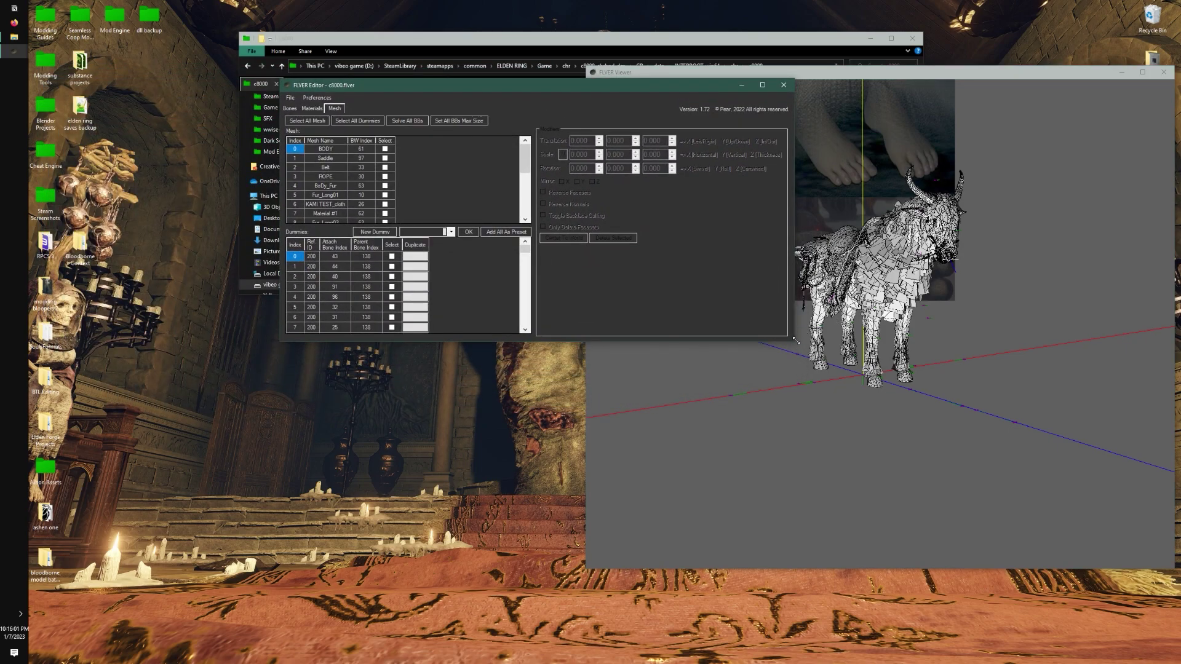
left_click_drag(795, 340, 1062, 484)
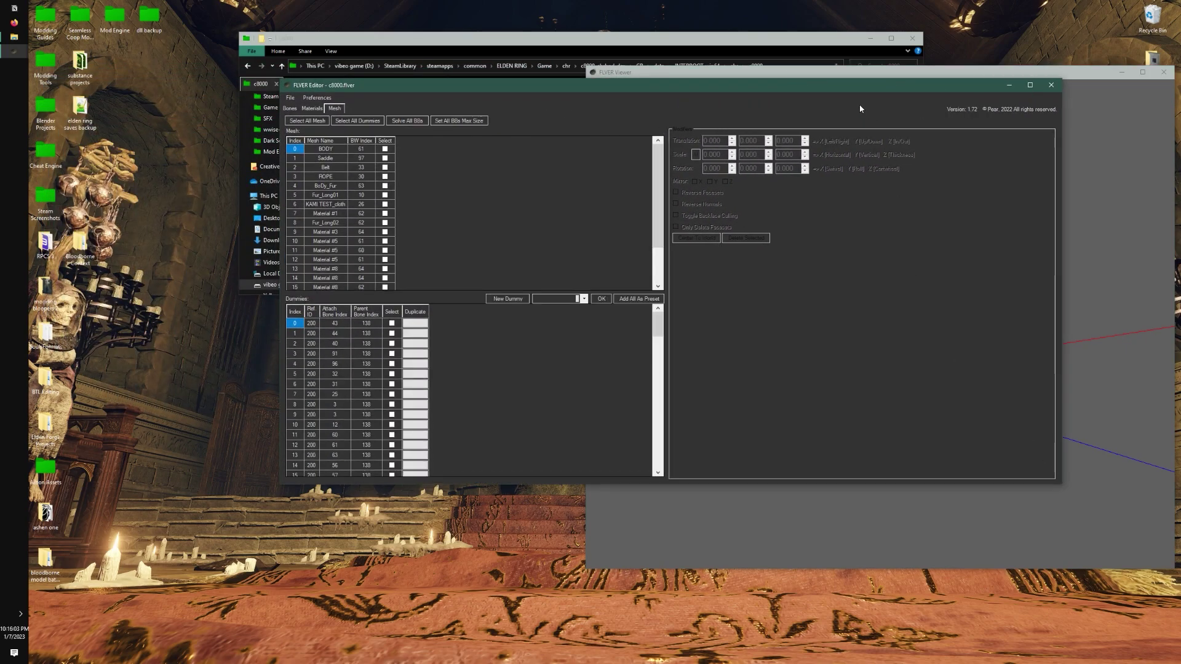
left_click_drag(842, 85, 713, 49)
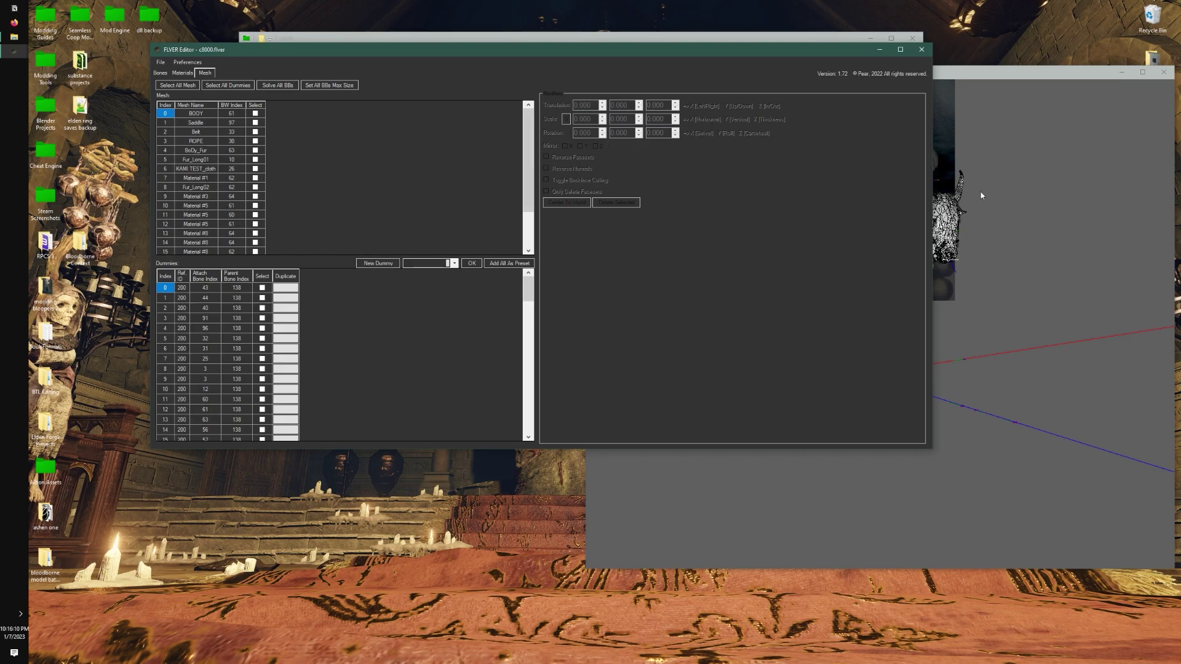
left_click_drag(1022, 75, 1017, 80)
left_click_drag(879, 252, 861, 289)
left_click(411, 321)
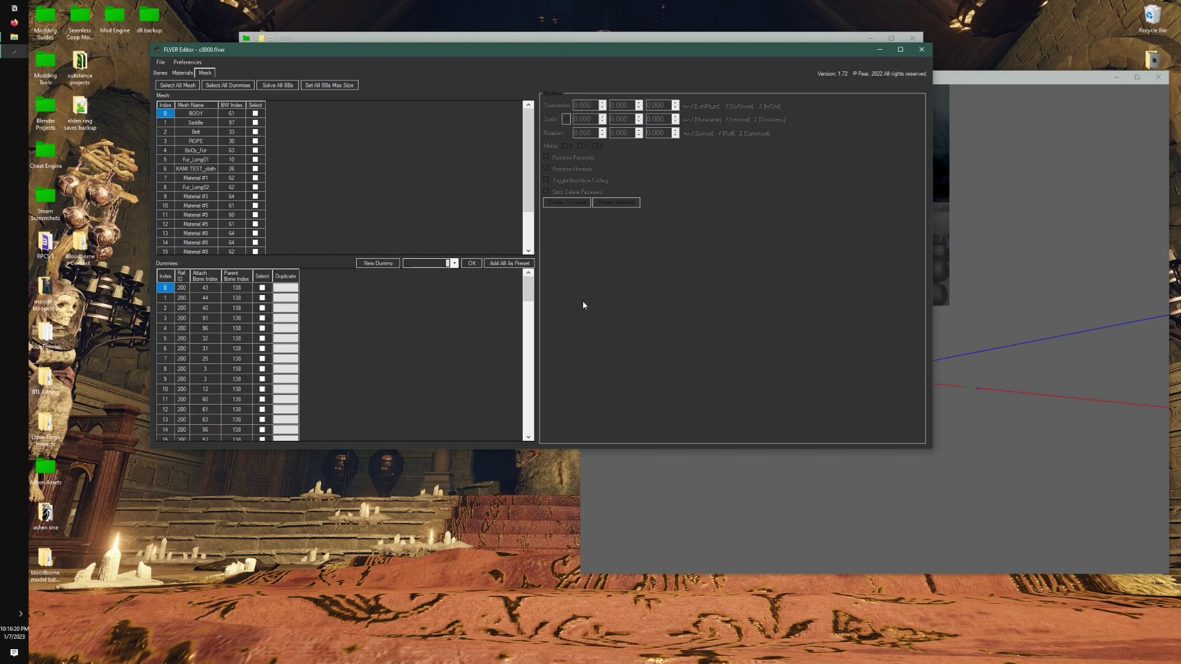
left_click(987, 266)
left_click_drag(1023, 242, 1007, 282)
left_click(457, 323)
- Examine the model's materials list with its texture pane widened, and review the bones table
left_click(183, 72)
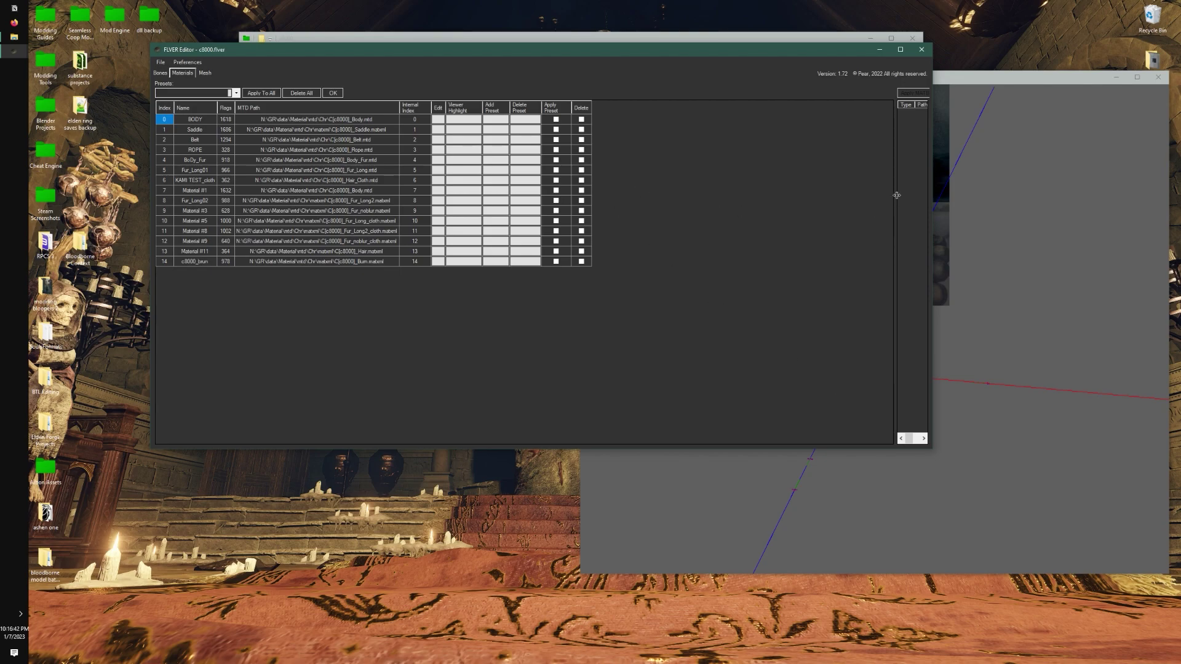
left_click_drag(896, 196, 625, 195)
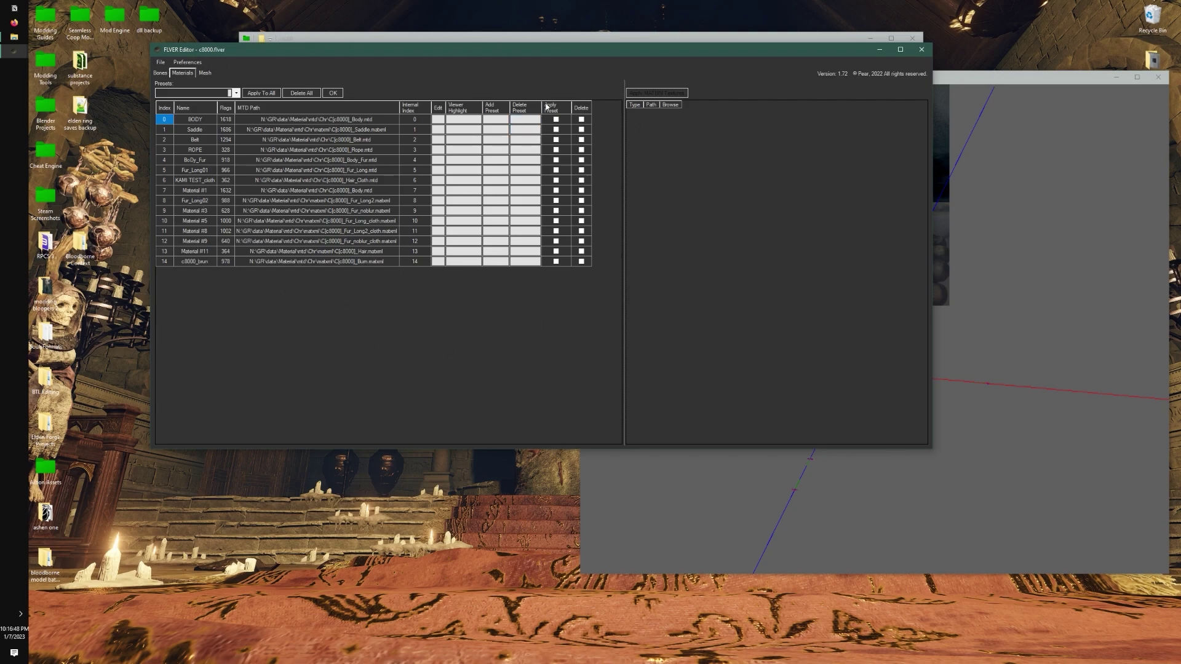
left_click(161, 74)
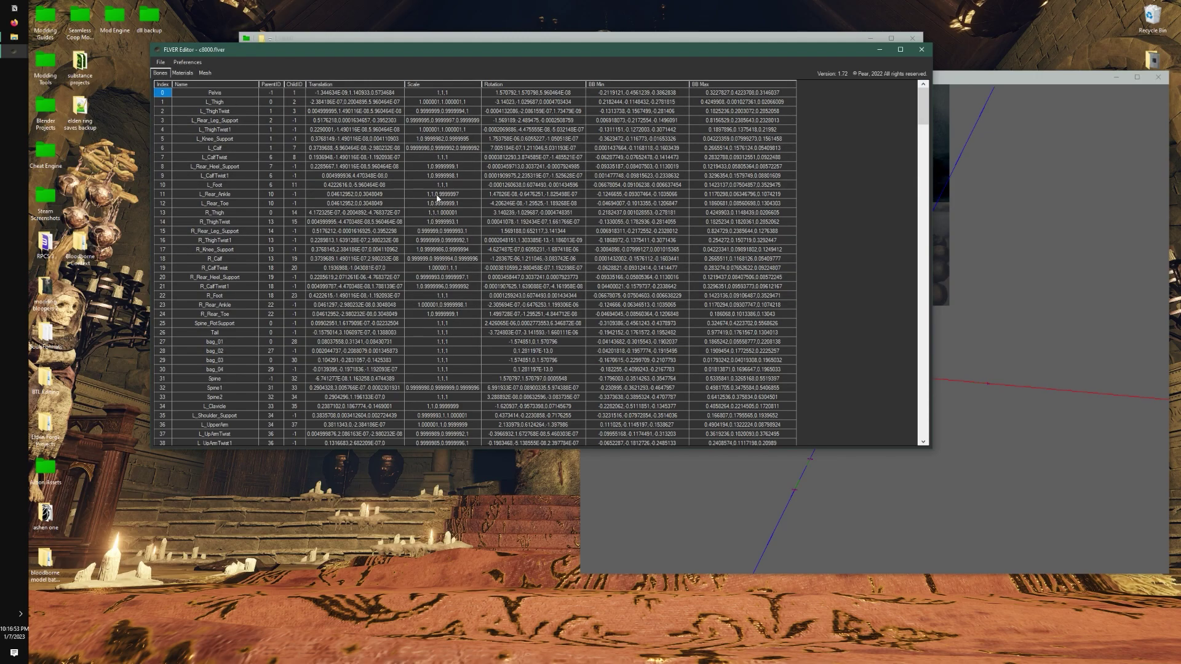
left_click_drag(923, 103, 938, 188)
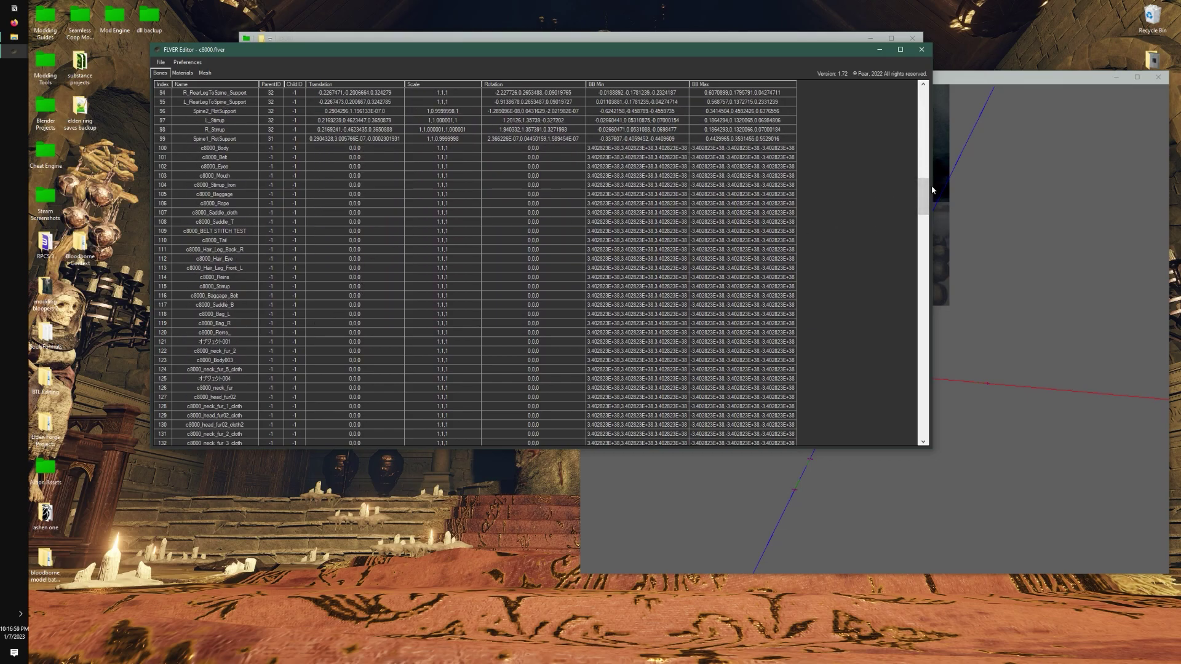
left_click_drag(927, 198, 816, 128)
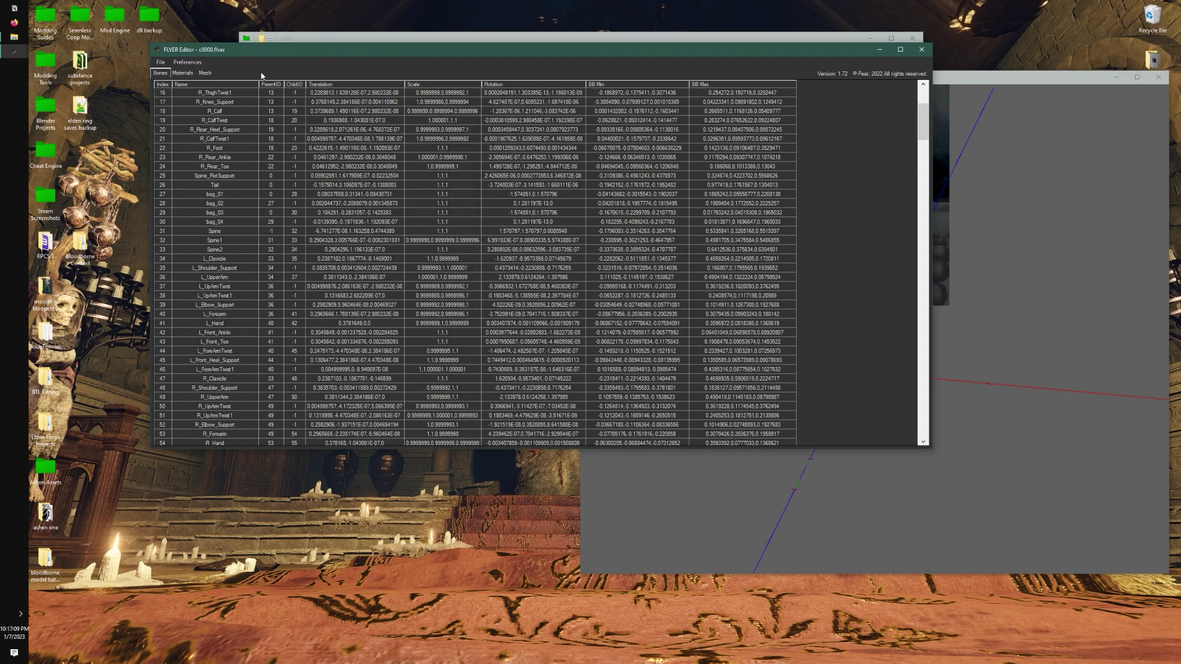
- Return to the mesh list and narrow the editor window so that it sits beside the viewer
left_click(208, 74)
left_click_drag(604, 50, 443, 62)
left_click(839, 76)
left_click_drag(839, 75, 851, 75)
left_click(559, 64)
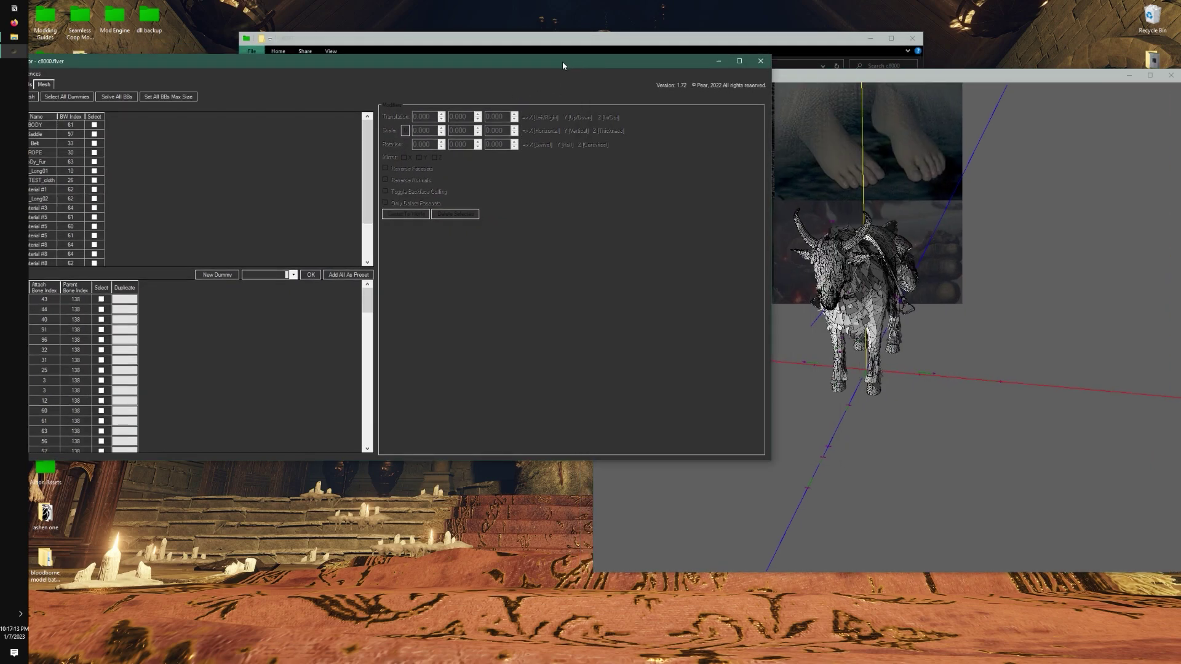
left_click_drag(559, 64, 658, 59)
left_click_drag(867, 122, 683, 121)
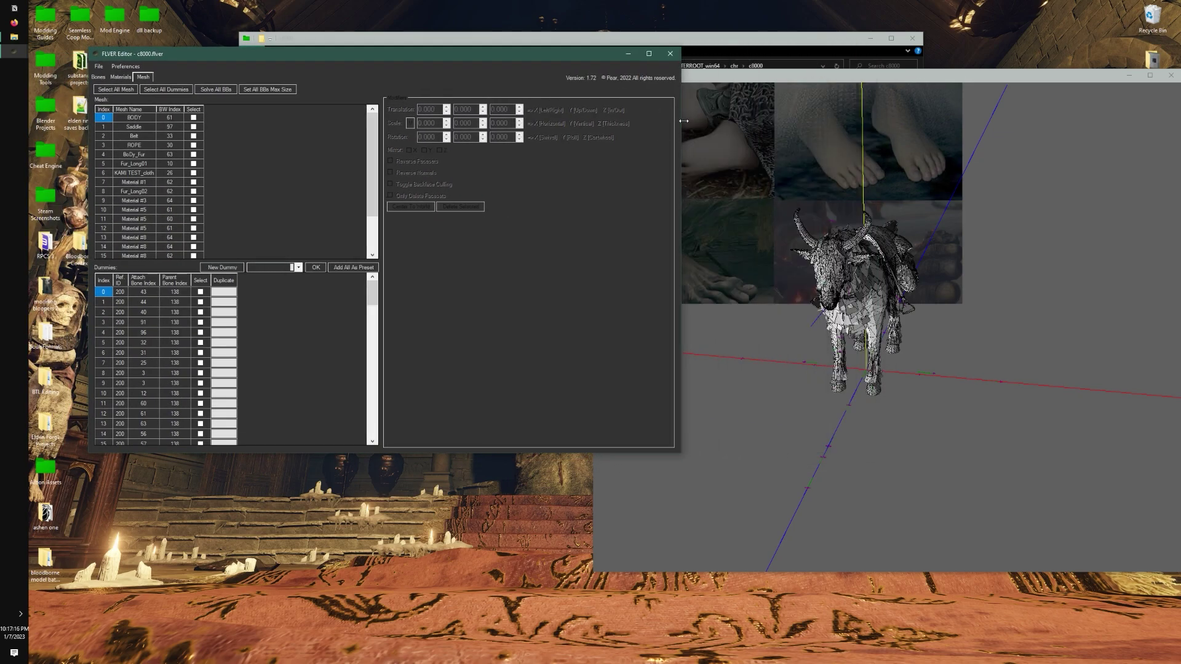
- Select all meshes to inspect their highlighting in the viewer, and clear the selection
left_click_drag(883, 268, 928, 241)
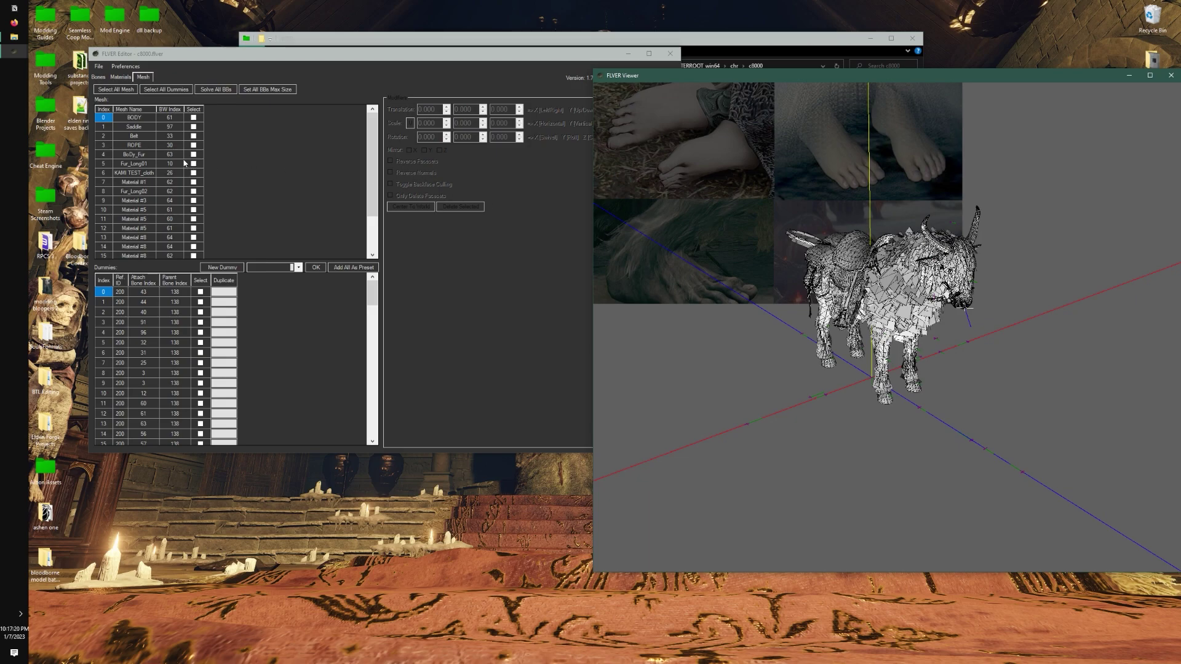
left_click(115, 89)
left_click_drag(905, 310, 706, 315)
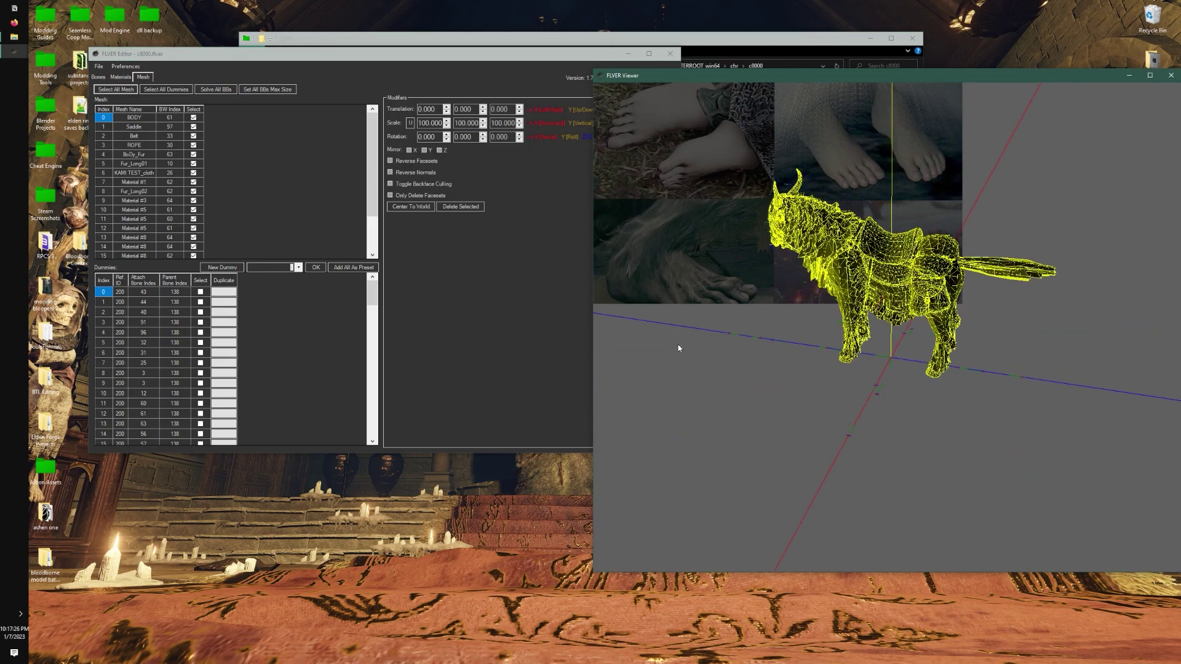
left_click(115, 90)
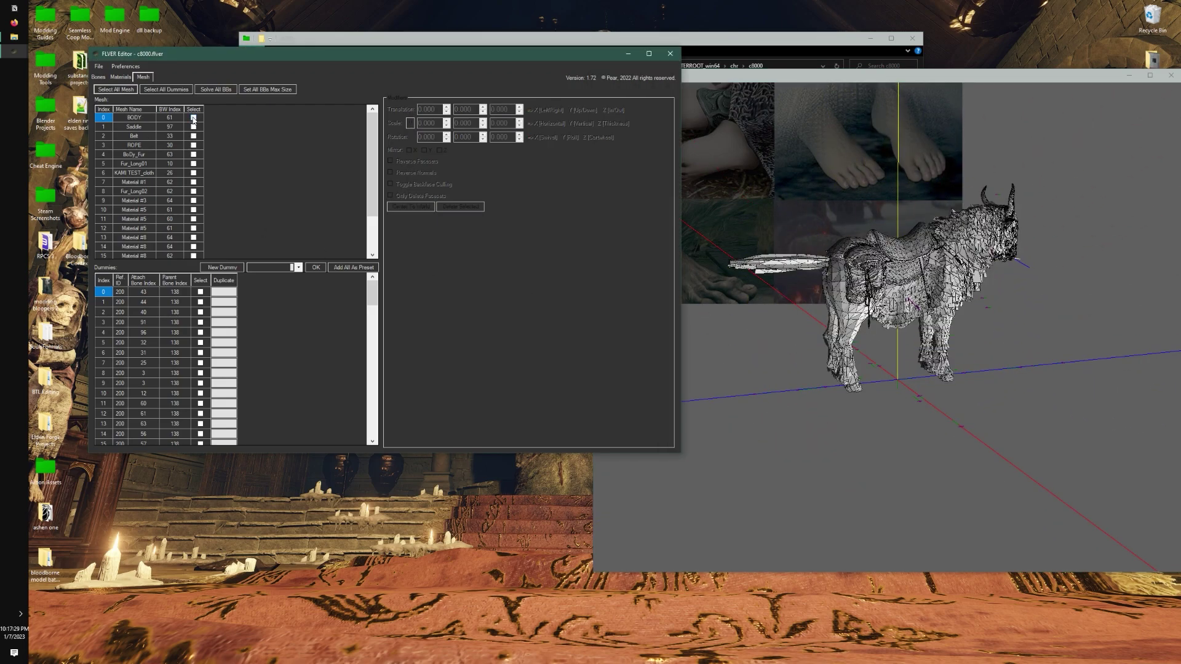
- Select only the BODY mesh, inspect its highlighted part on the model's head up close, and deselect it
left_click(194, 117)
left_click_drag(887, 323, 803, 319)
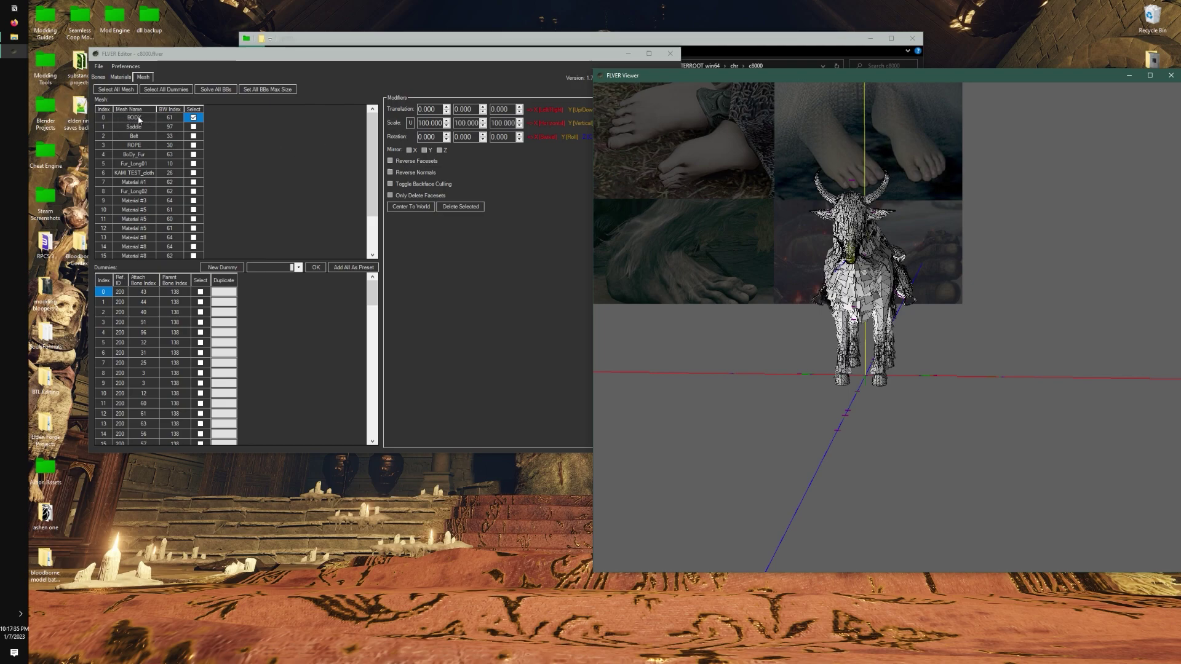
scroll(820, 205, "up", 5)
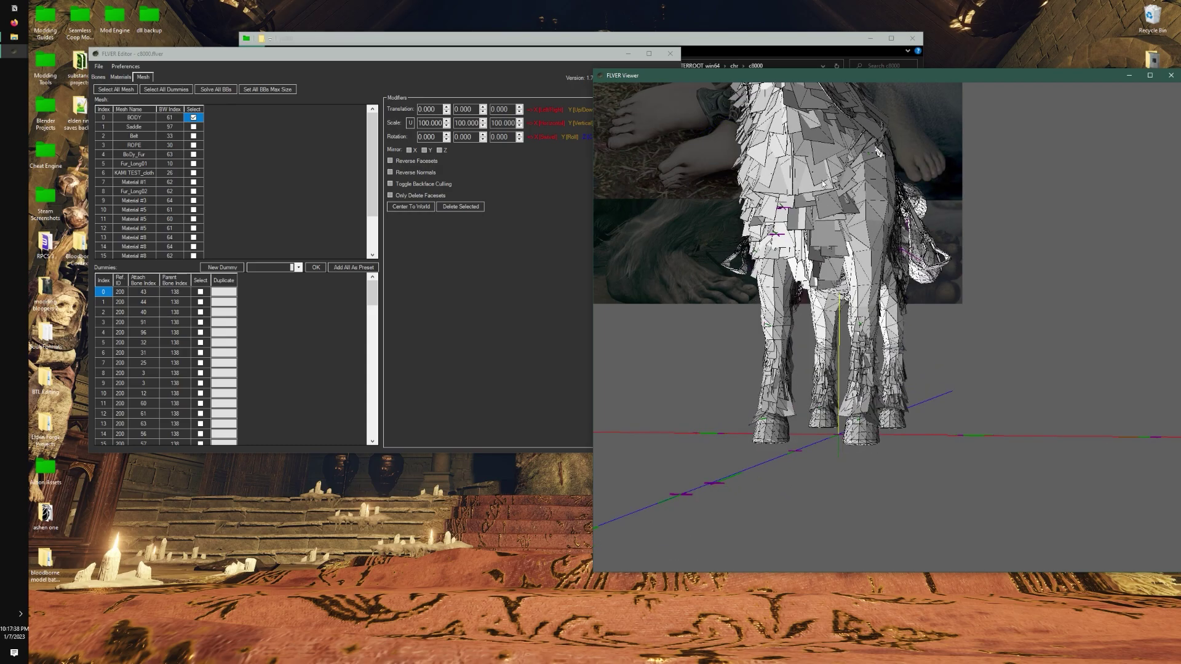
middle_click_drag(823, 184, 825, 244)
left_click_drag(826, 245, 829, 154)
middle_click_drag(829, 154, 826, 200)
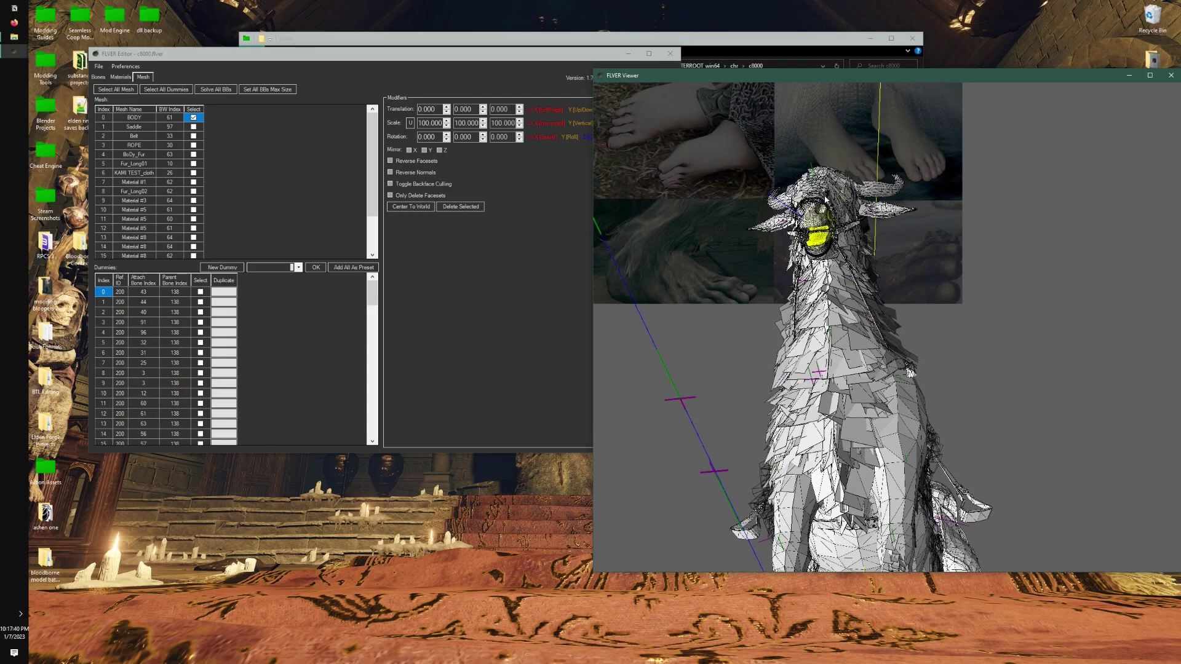
left_click(193, 117)
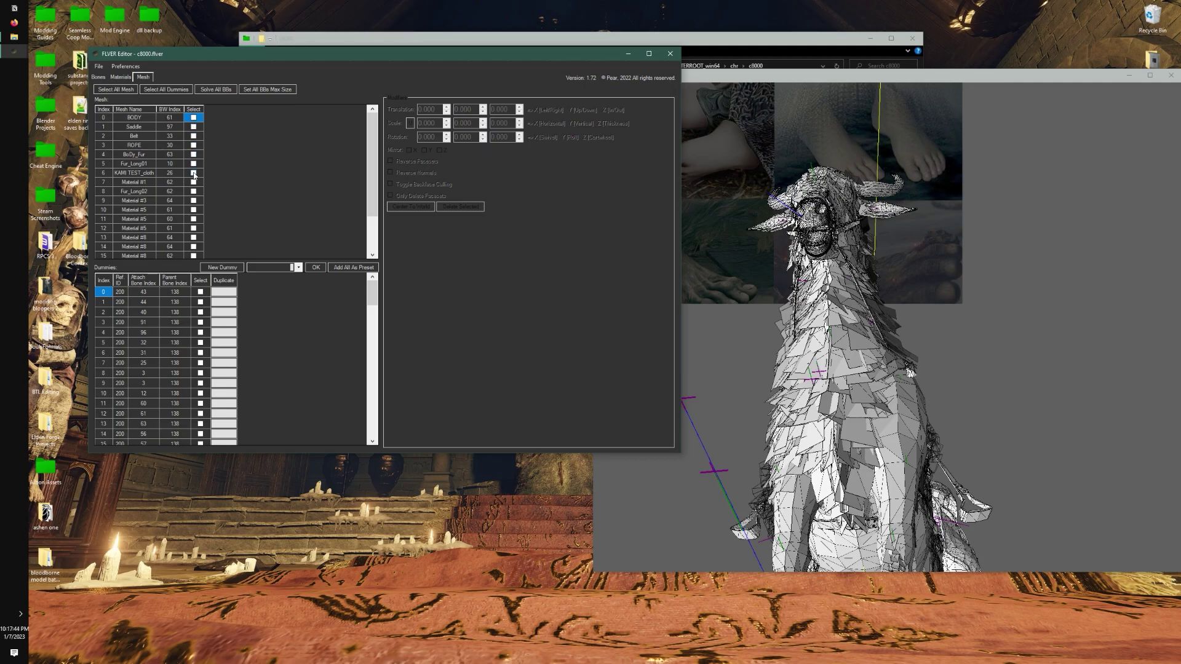
- Select the Saddle mesh to locate it on the model in the viewer
left_click(193, 201)
left_click(194, 126)
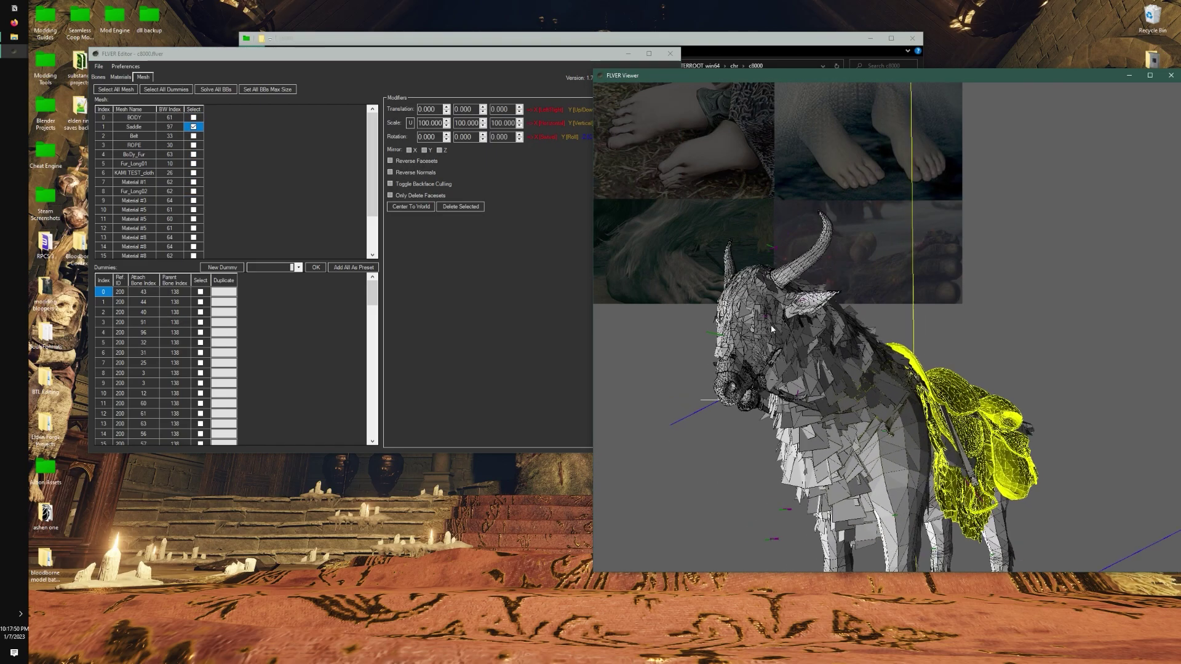
- View the selected Saddle mesh from the side and reposition the editor window so all its mesh modifiers are visible
left_click_drag(770, 325, 640, 344)
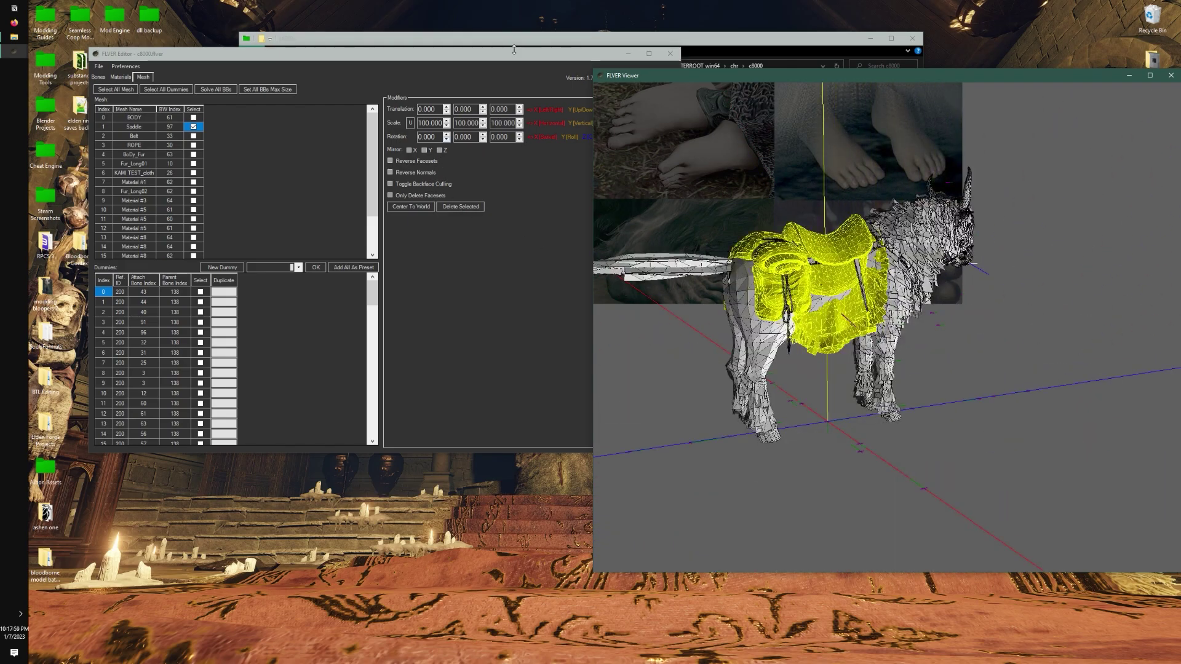
left_click_drag(515, 55, 481, 73)
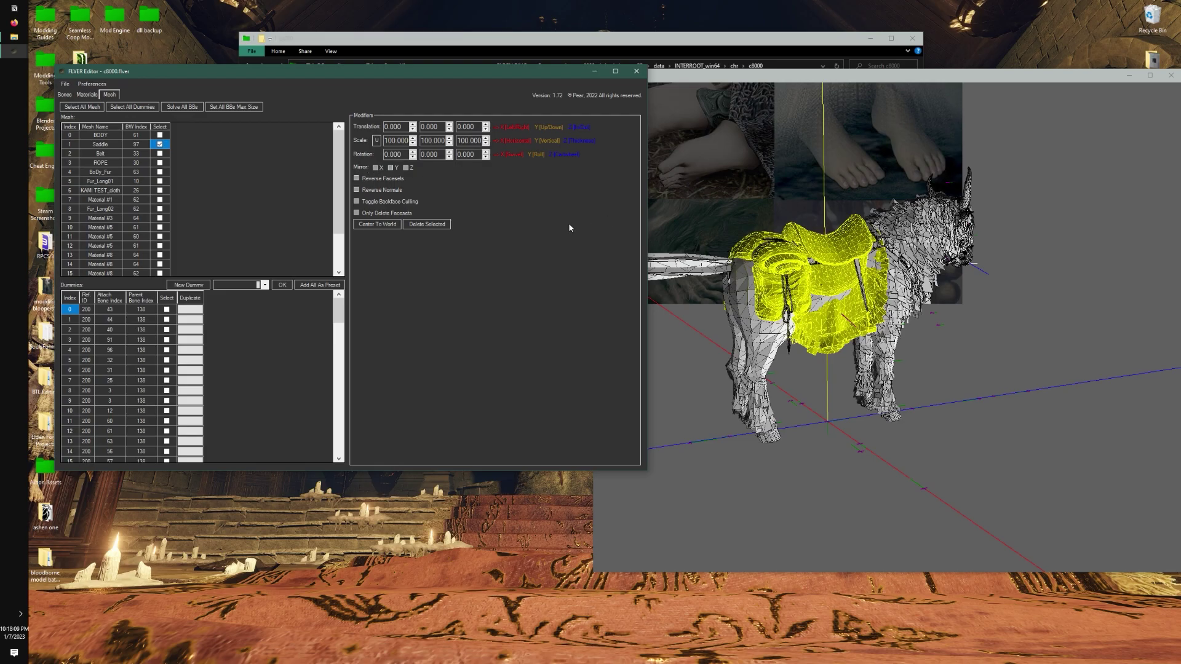
mouse_move(797, 195)
left_mouse_down()
mouse_move(896, 205)
mouse_move(810, 202)
left_mouse_up()
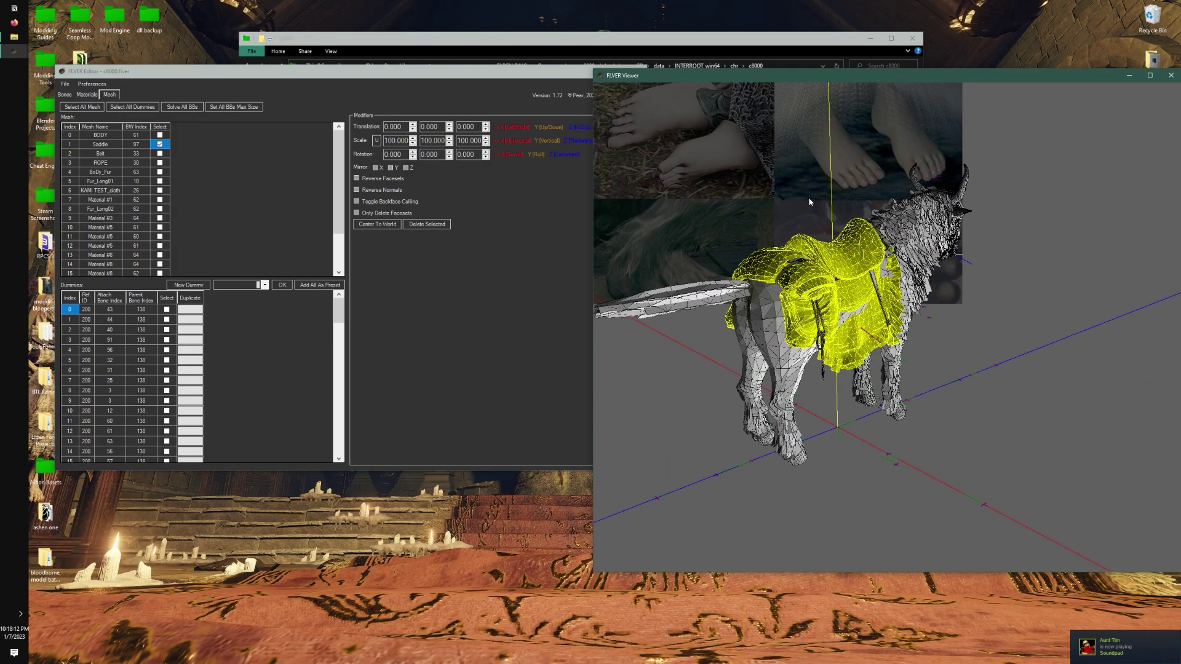
- Set the Saddle mesh's Y translation to 10 and inspect its position on the model from behind
left_click(473, 127)
double_click(473, 127)
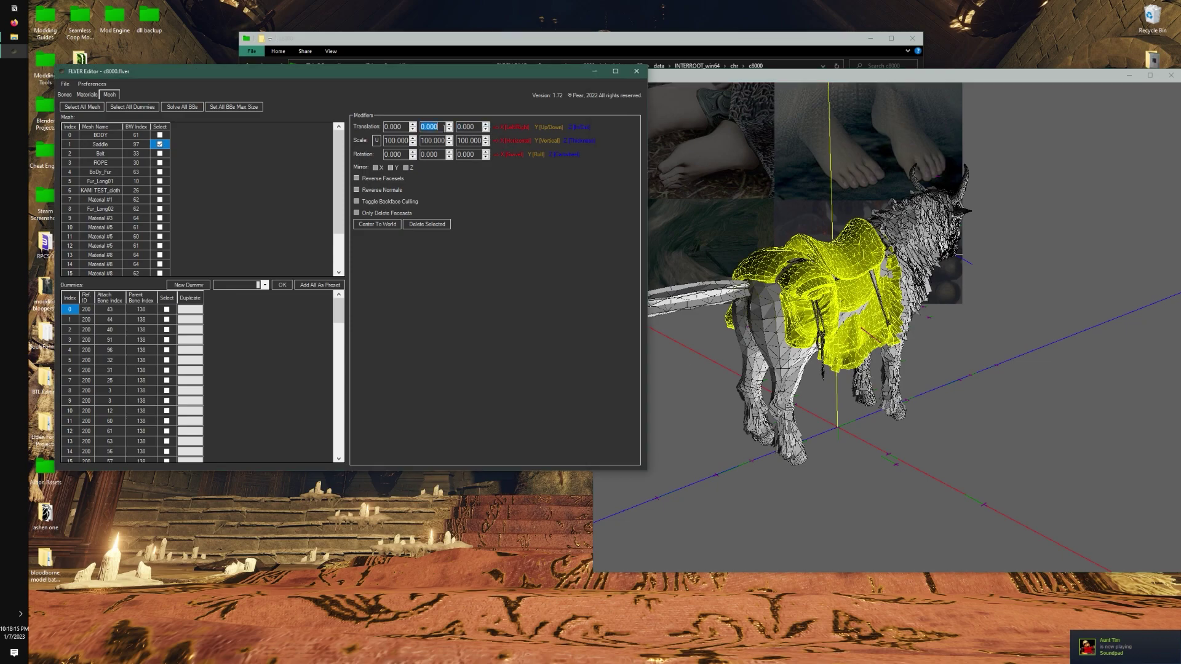
type("10")
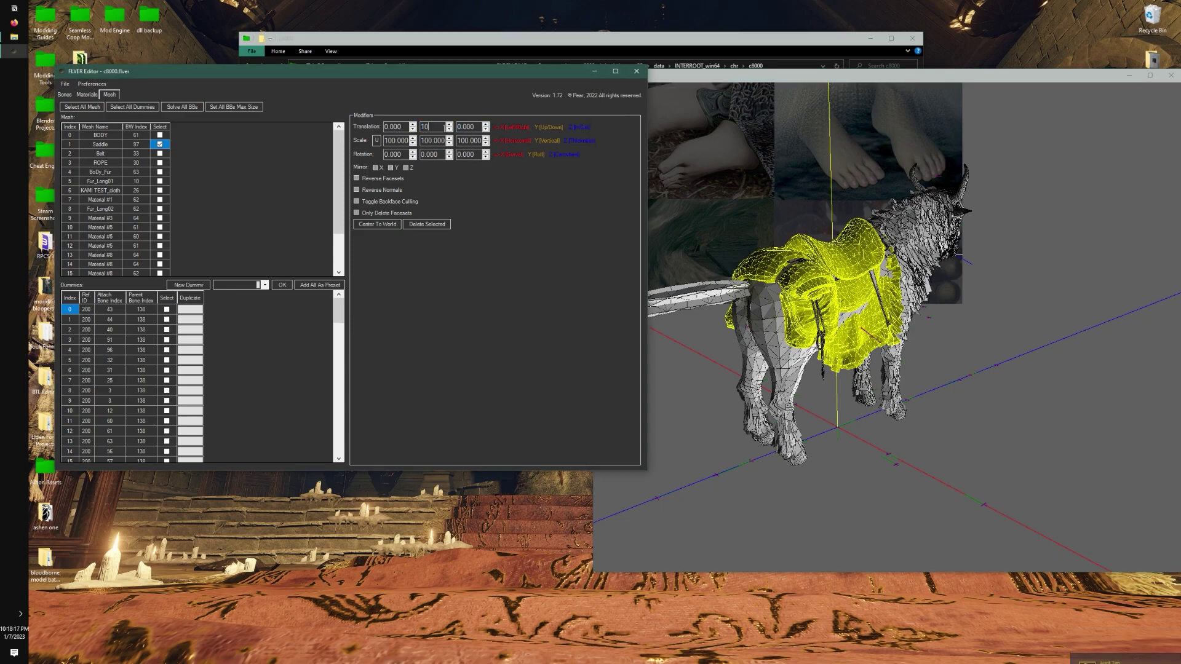
key("Return")
left_click_drag(804, 200, 854, 208)
- Set the Saddle mesh's Y translation to 25 and check its height above the body
left_click(431, 127)
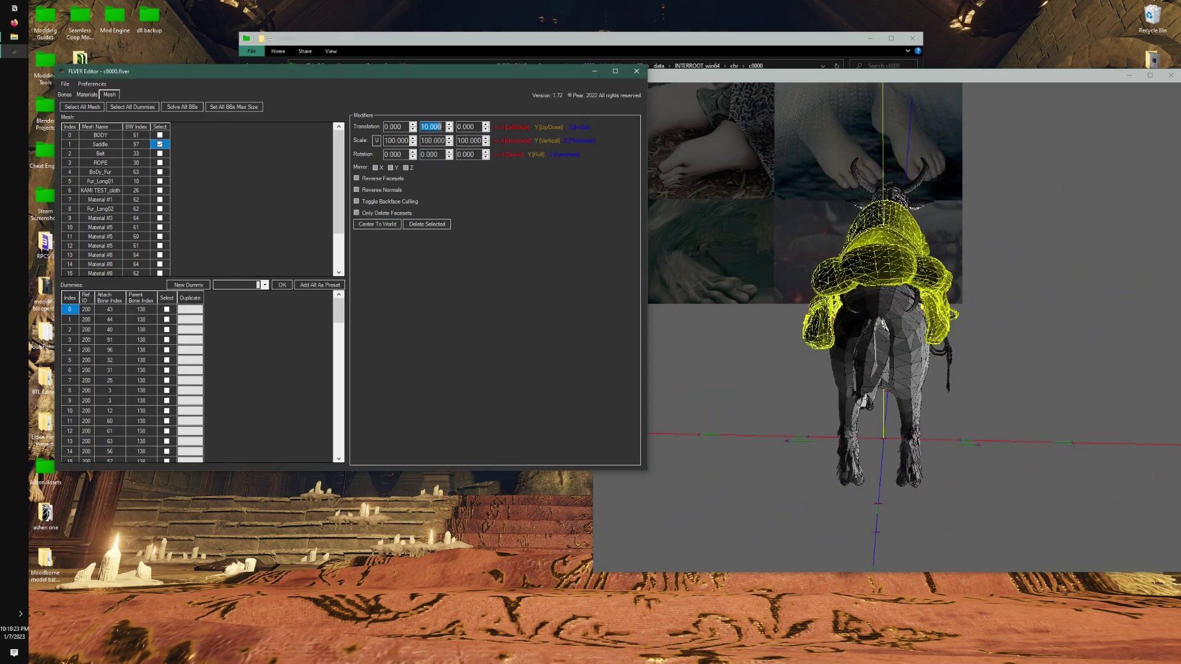
type("25")
key("Return")
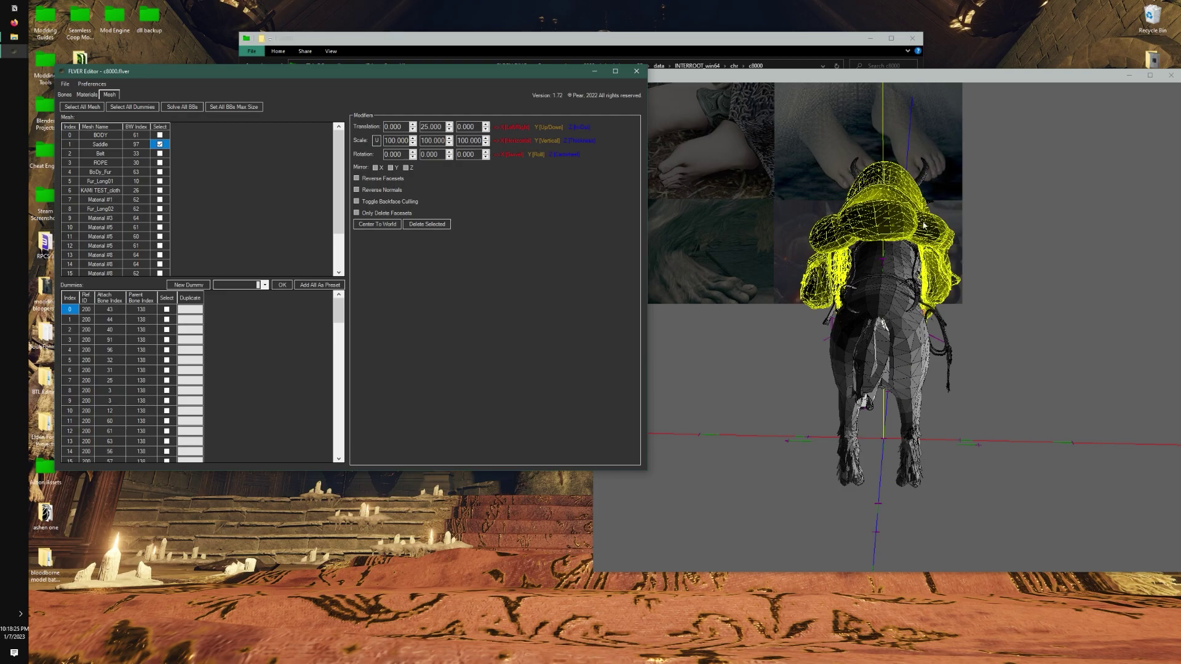
mouse_move(924, 225)
left_mouse_down()
mouse_move(775, 237)
mouse_move(738, 207)
mouse_move(985, 240)
mouse_move(941, 227)
left_mouse_up()
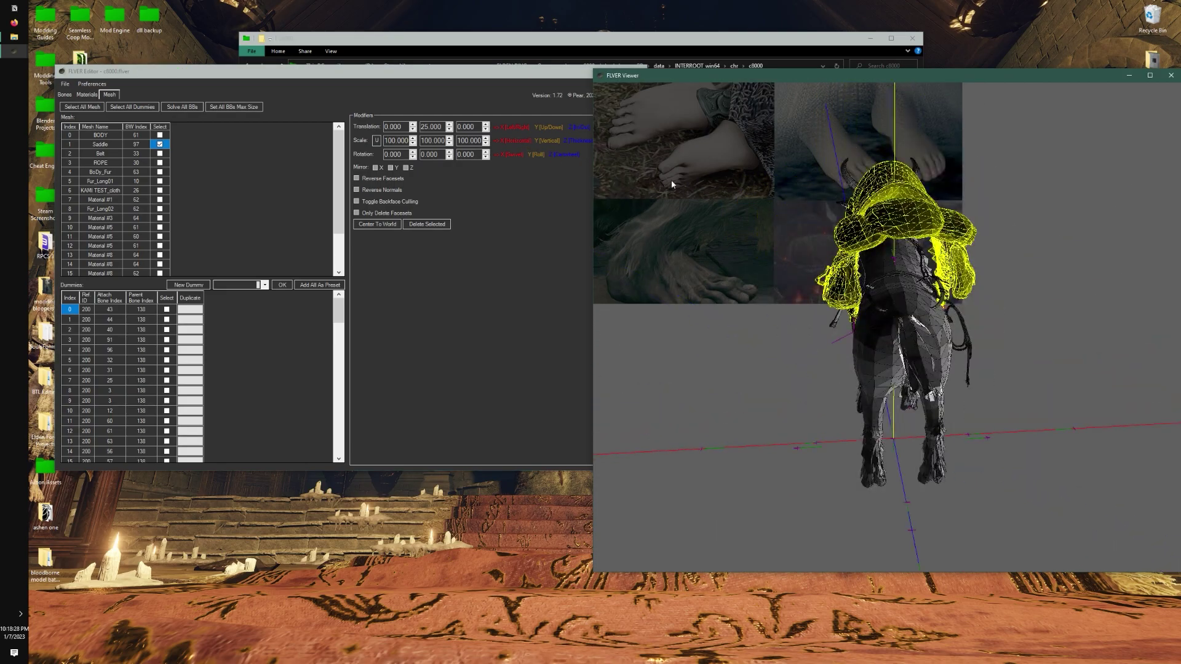
- Turn on uniform scaling, set the Saddle mesh's scale to 300 on all axes, and inspect it around the model
left_click(378, 142)
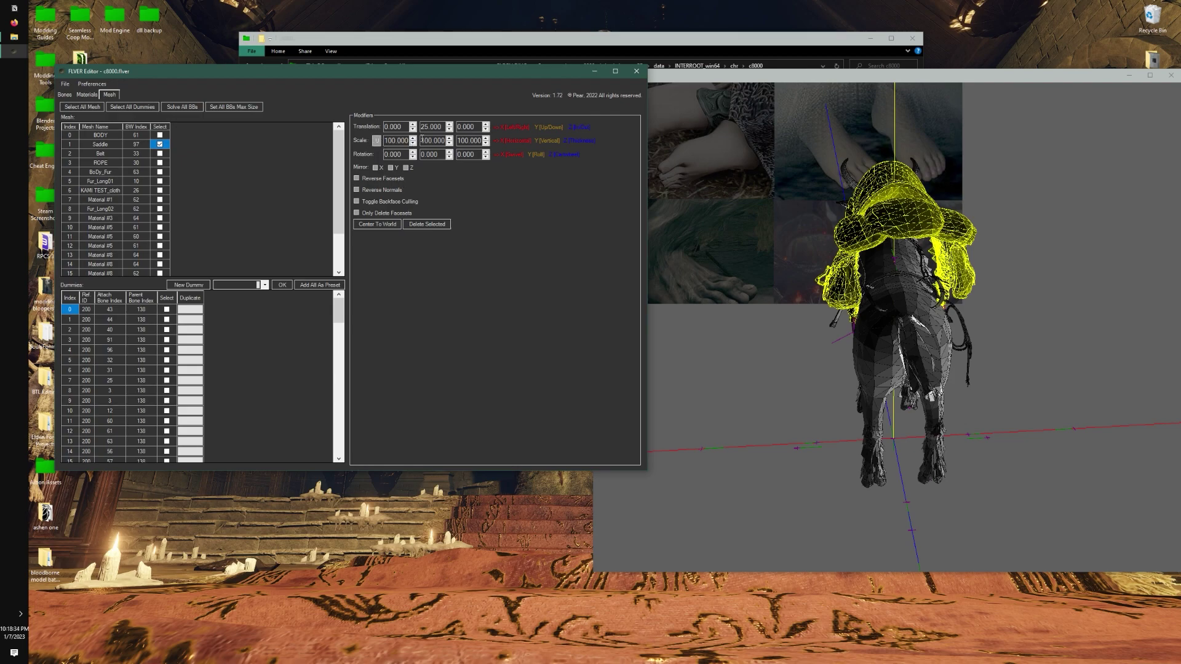
double_click(394, 140)
type("300")
key("Return")
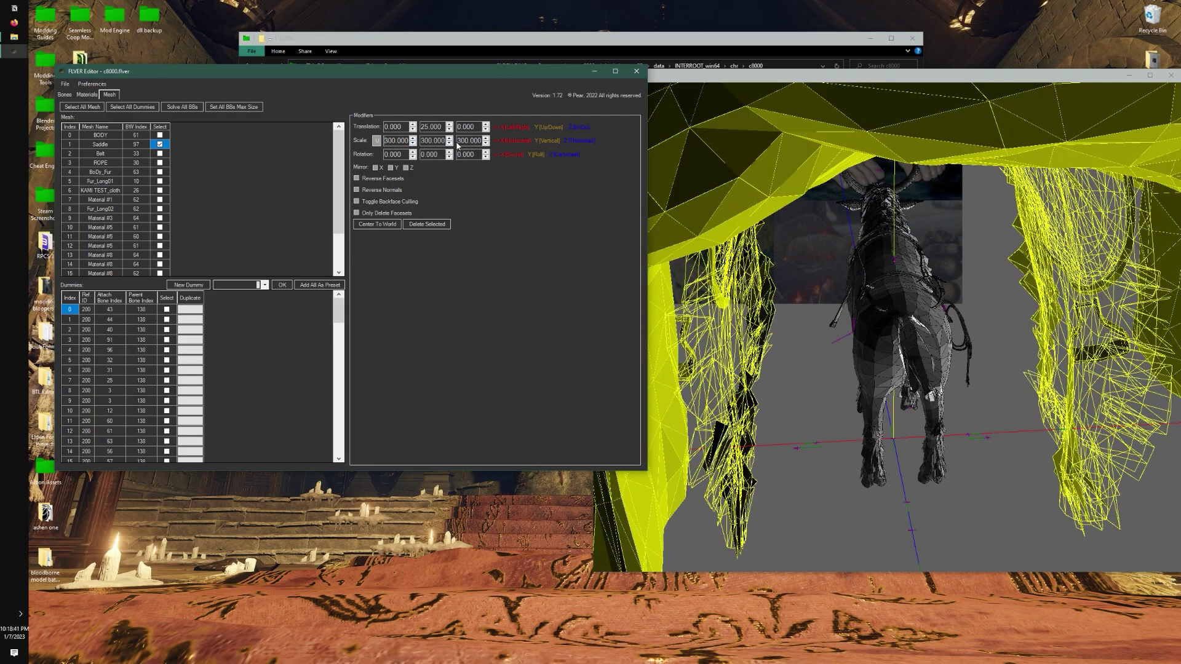
scroll(778, 213, "down", 5)
left_click_drag(802, 216, 708, 235)
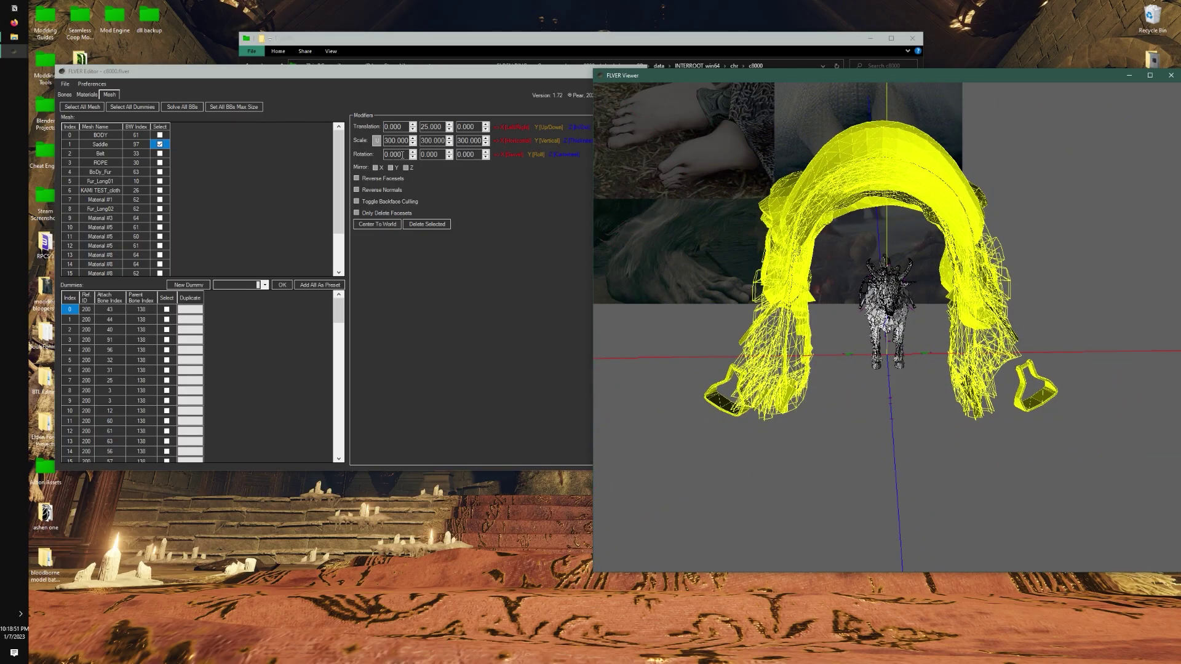
left_click(502, 164)
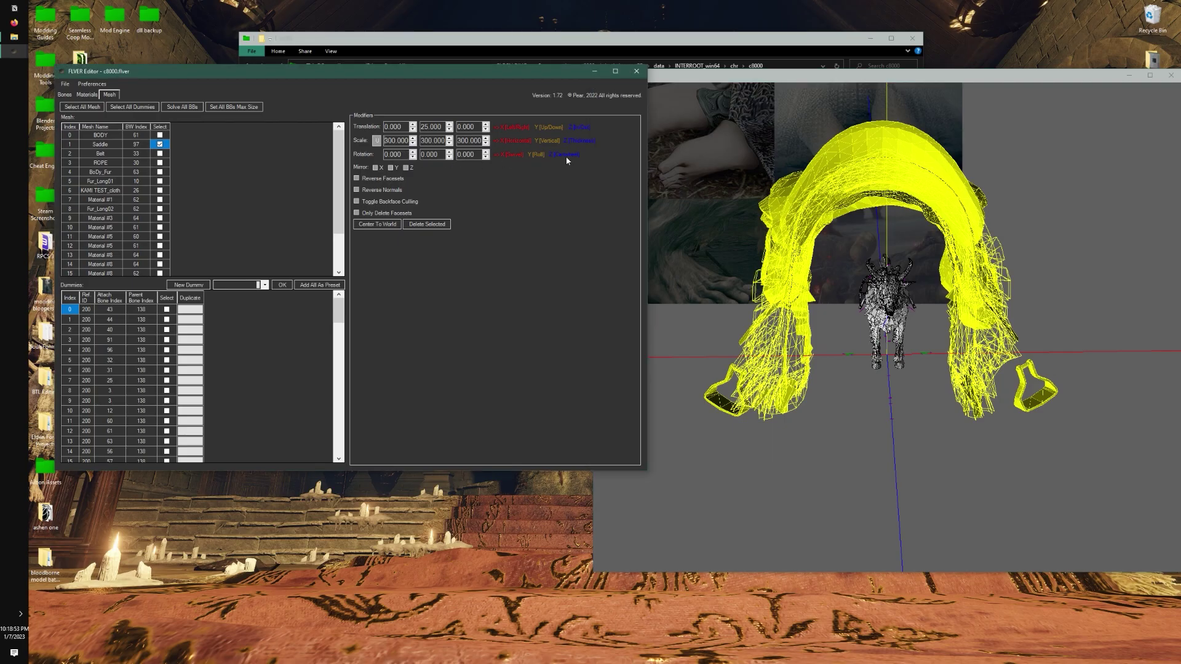
left_click_drag(941, 251, 911, 252)
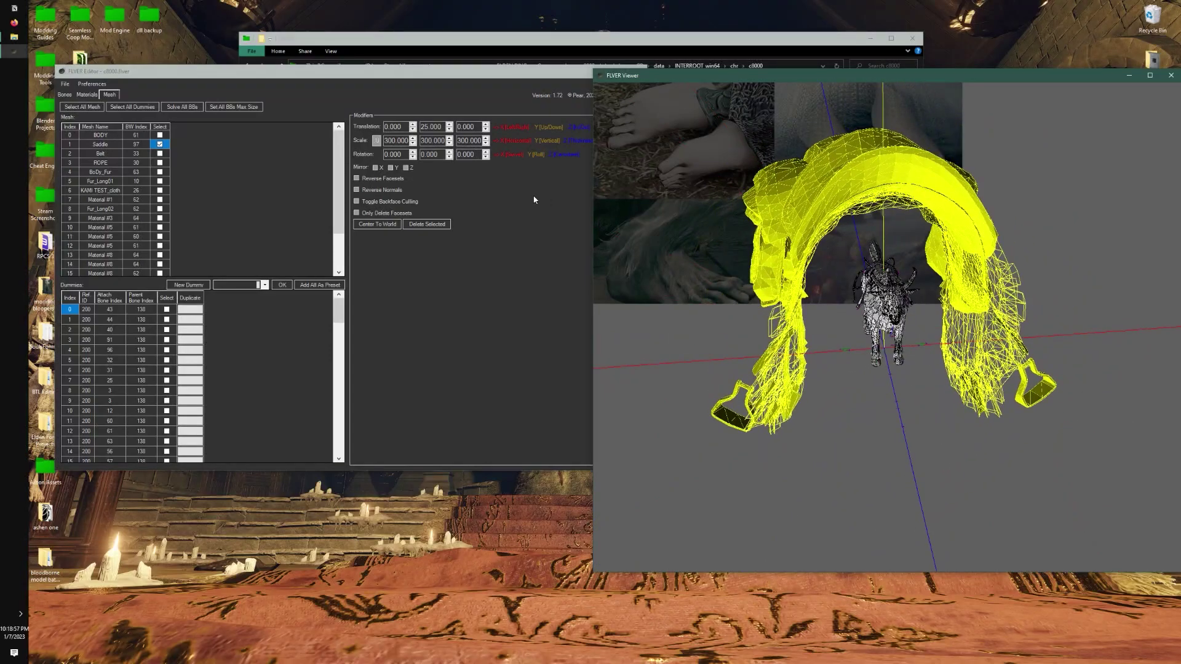
- Set the Saddle mesh's X rotation to 180 and inspect its orientation in the viewer
left_click(399, 152)
double_click(399, 153)
type("180")
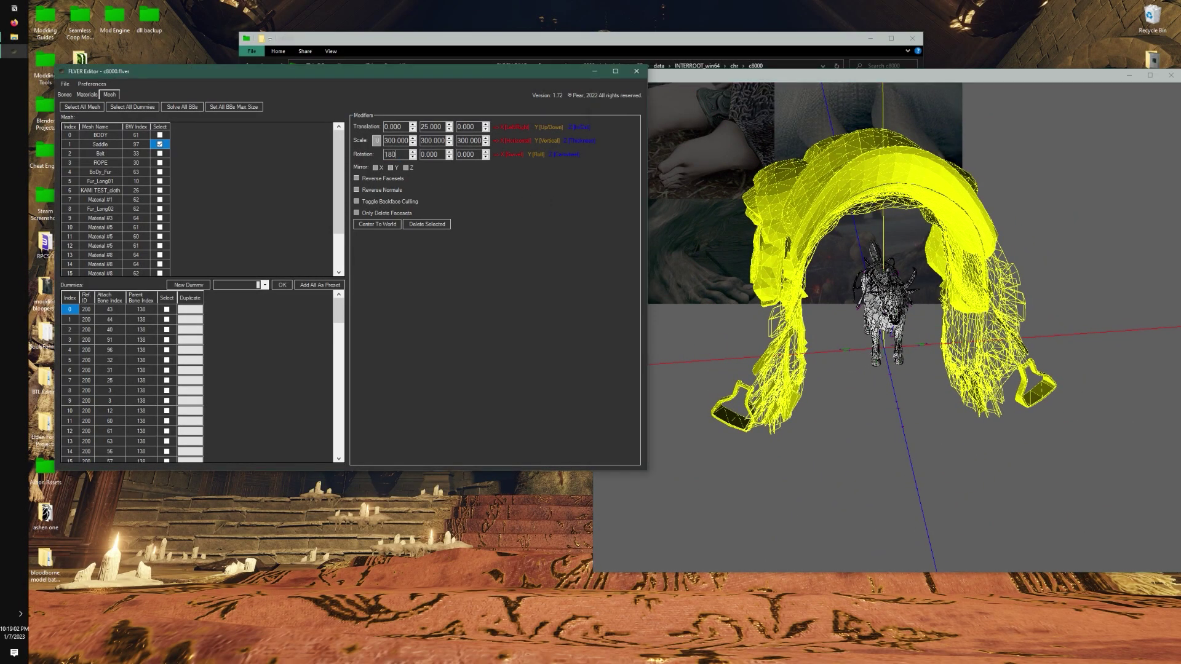
key("Return")
left_click_drag(781, 191, 799, 220)
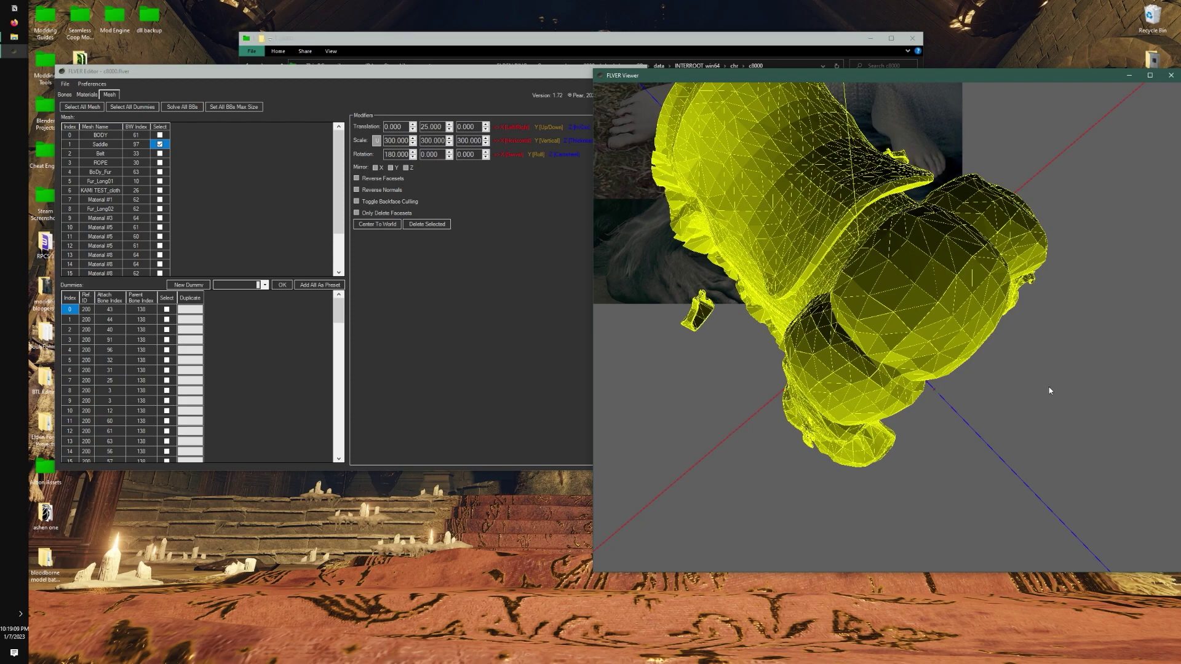
- Set the Saddle mesh's Y rotation to 180 and view it from the front
double_click(430, 155)
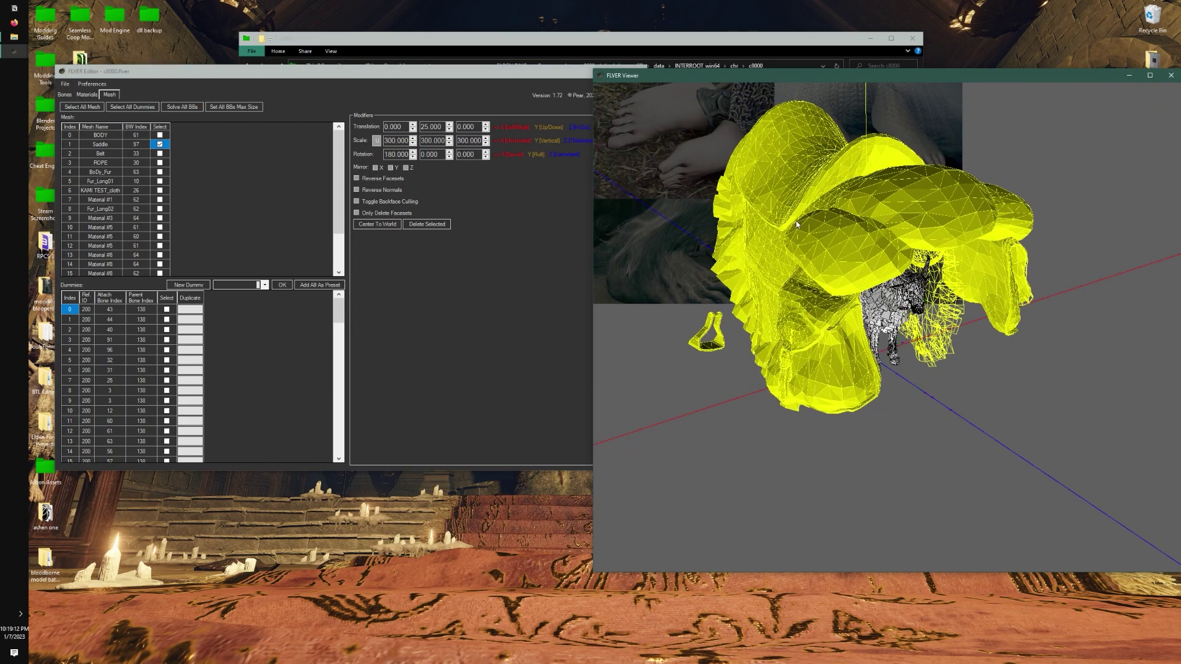
type("180")
key("Return")
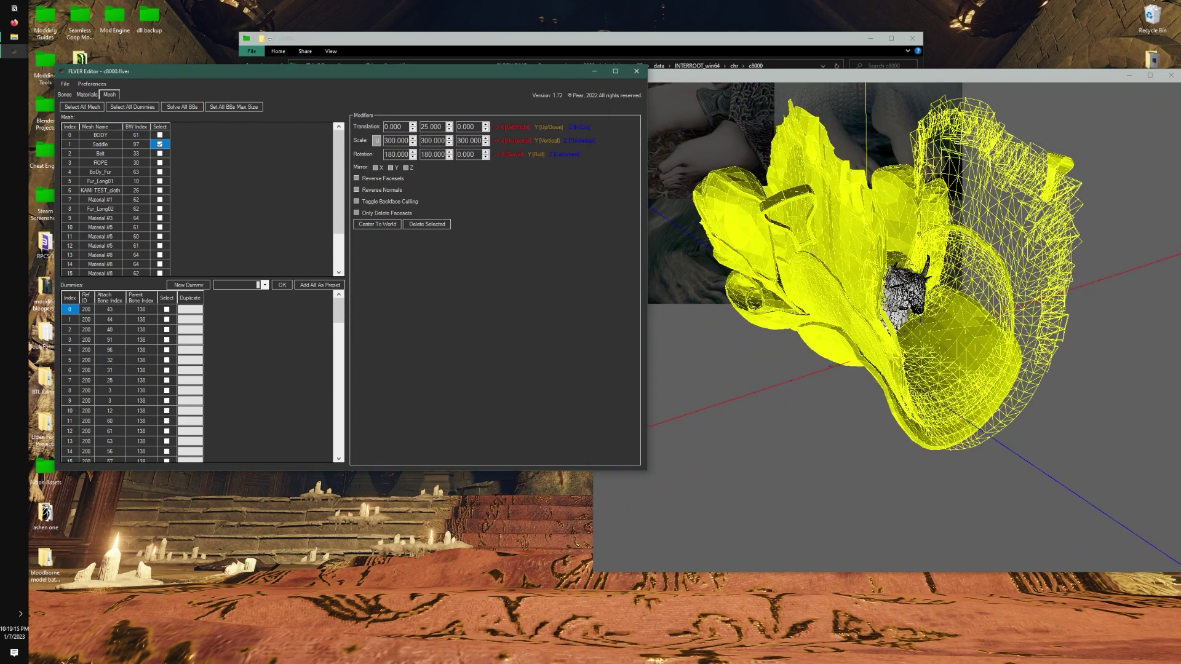
left_click_drag(733, 185, 908, 178)
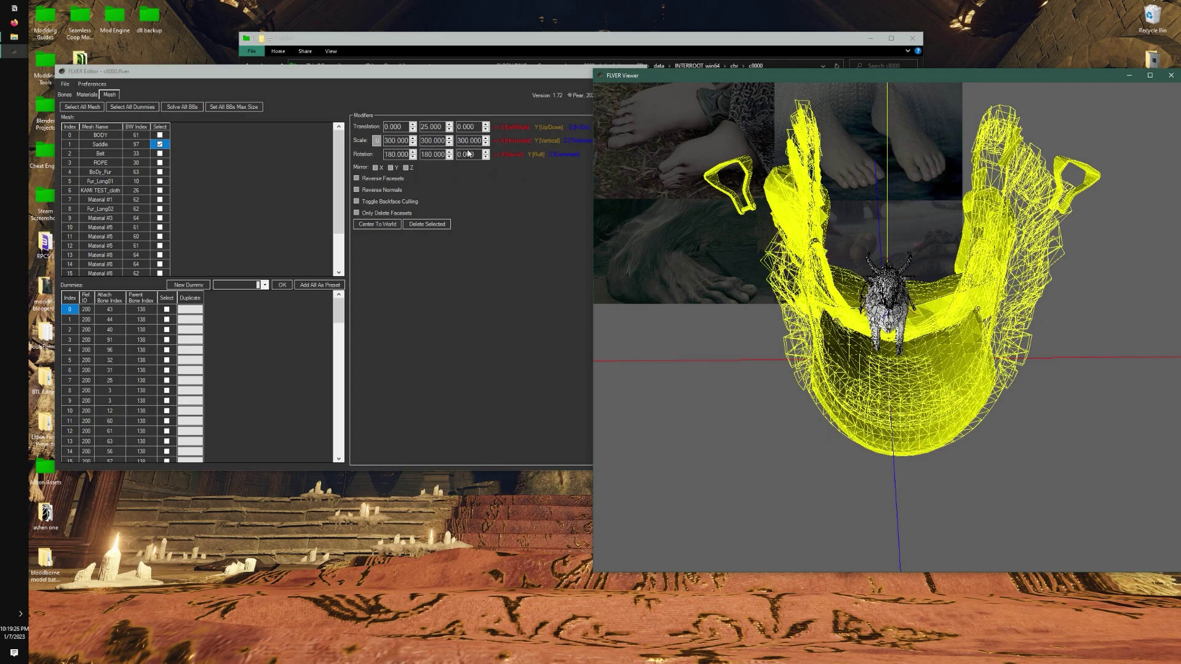
- Set the Saddle mesh's Z rotation to 180 and inspect it from both sides
double_click(470, 154)
type("180")
key("Return")
left_click_drag(873, 234, 916, 242)
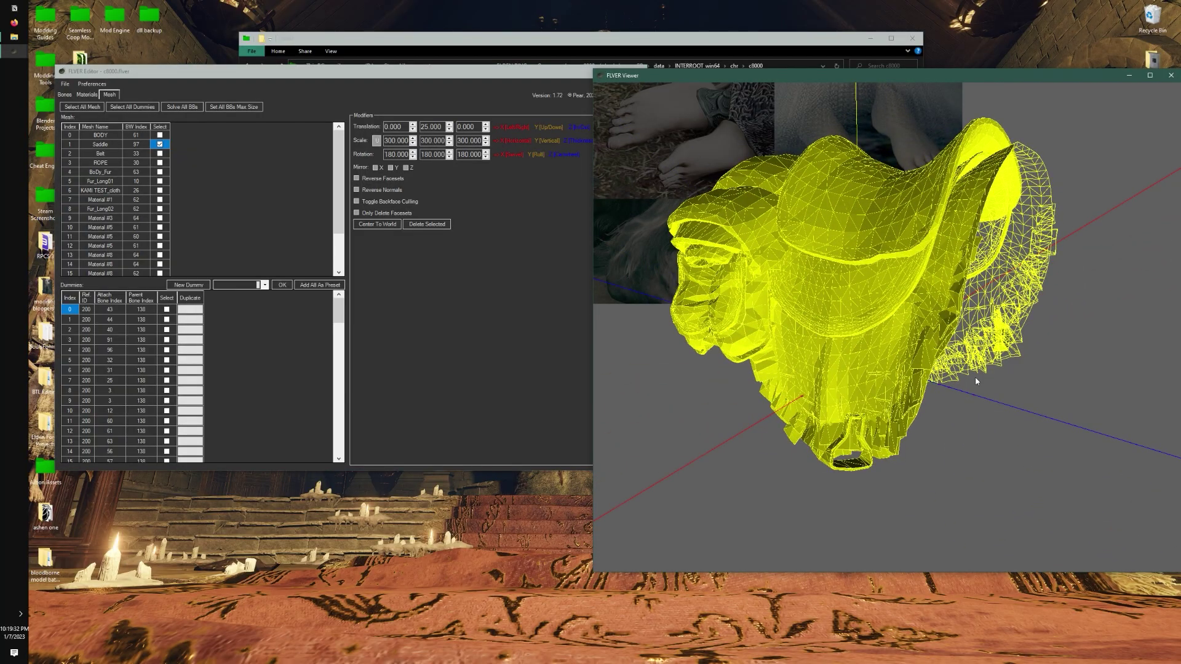
left_click_drag(1009, 393, 883, 314)
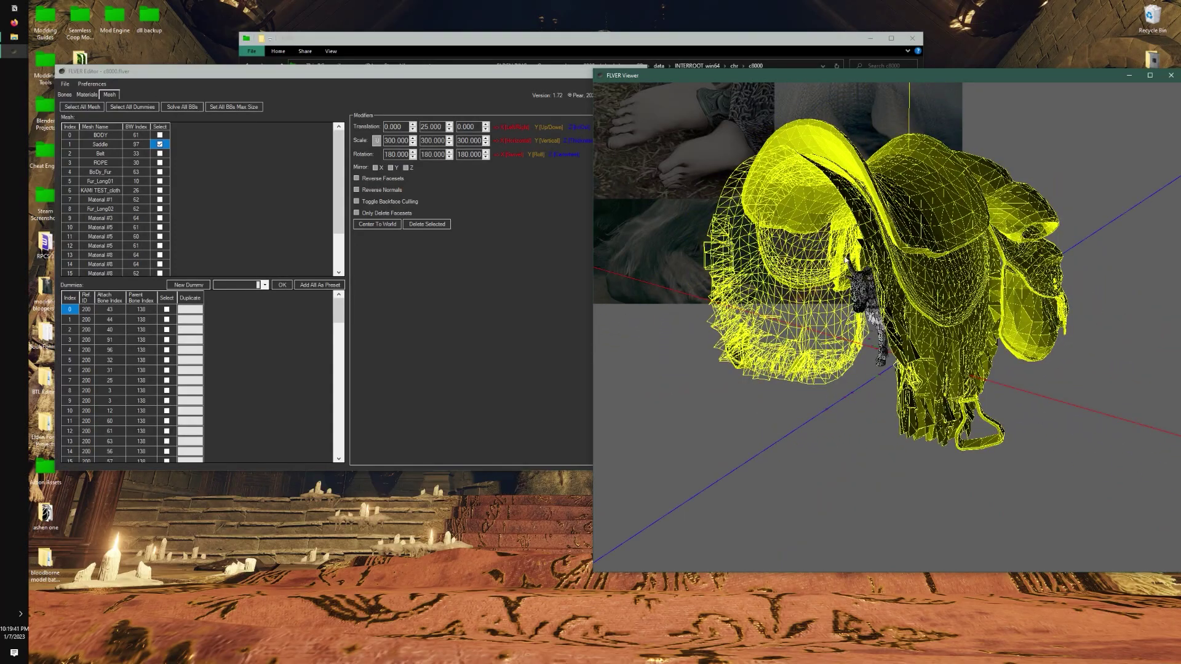
- Mirror the Saddle mesh along Y, inspect it from several angles, and remove the mirroring
left_click(415, 182)
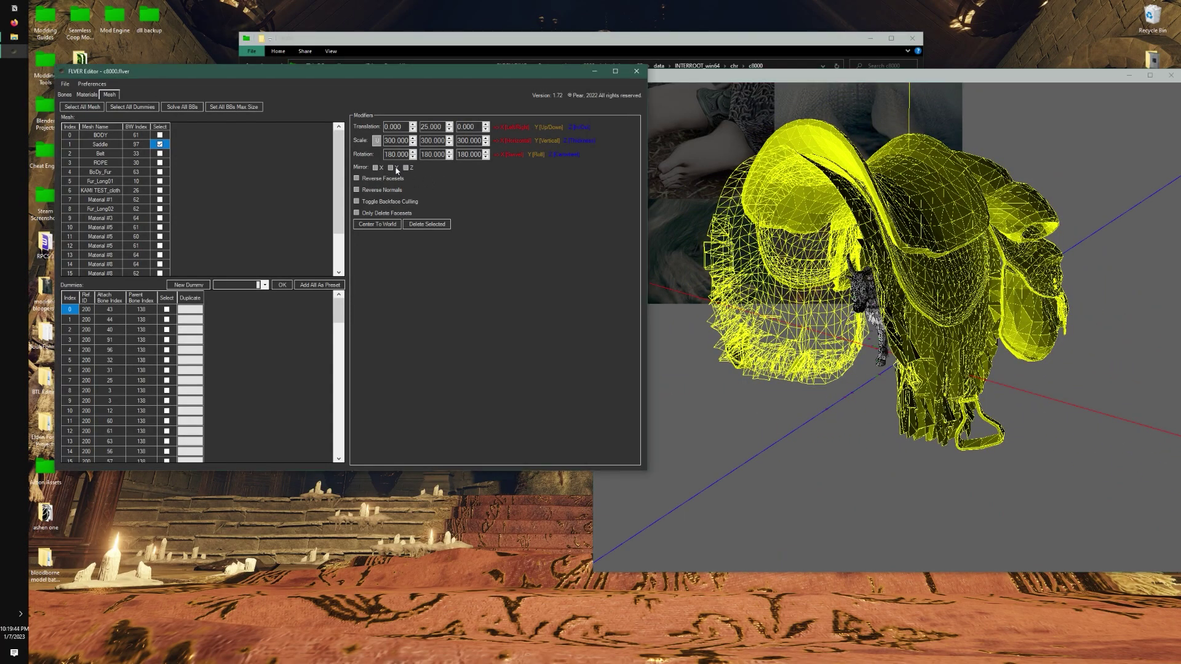
left_click(391, 167)
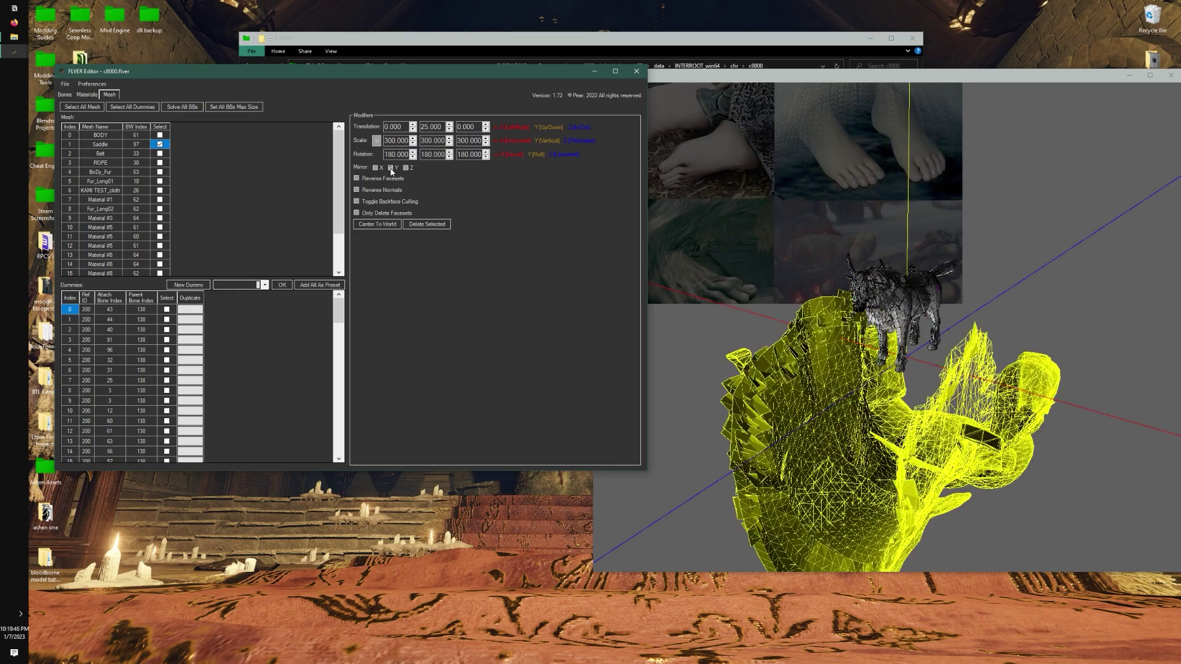
left_click_drag(947, 355, 1012, 363)
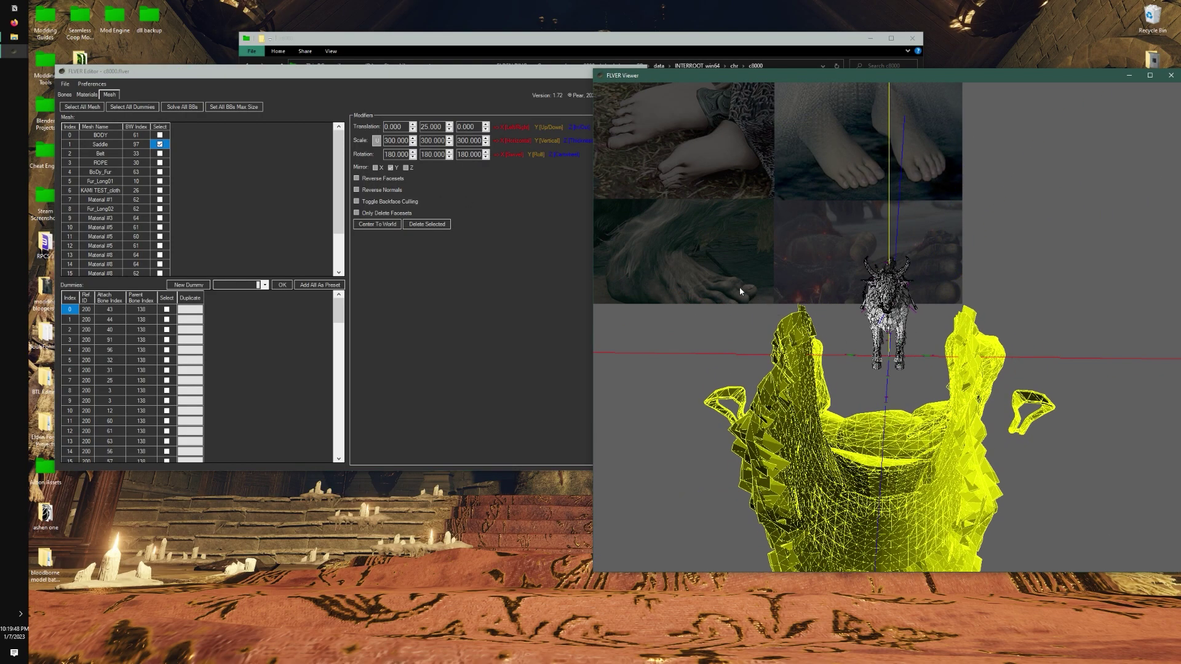
left_click_drag(1089, 386, 800, 394)
left_click(391, 167)
- Try mirroring the Saddle mesh along Z and X in turn, reverting each one, and inspect the saddle
left_click(406, 168)
left_click(406, 167)
left_click(376, 168)
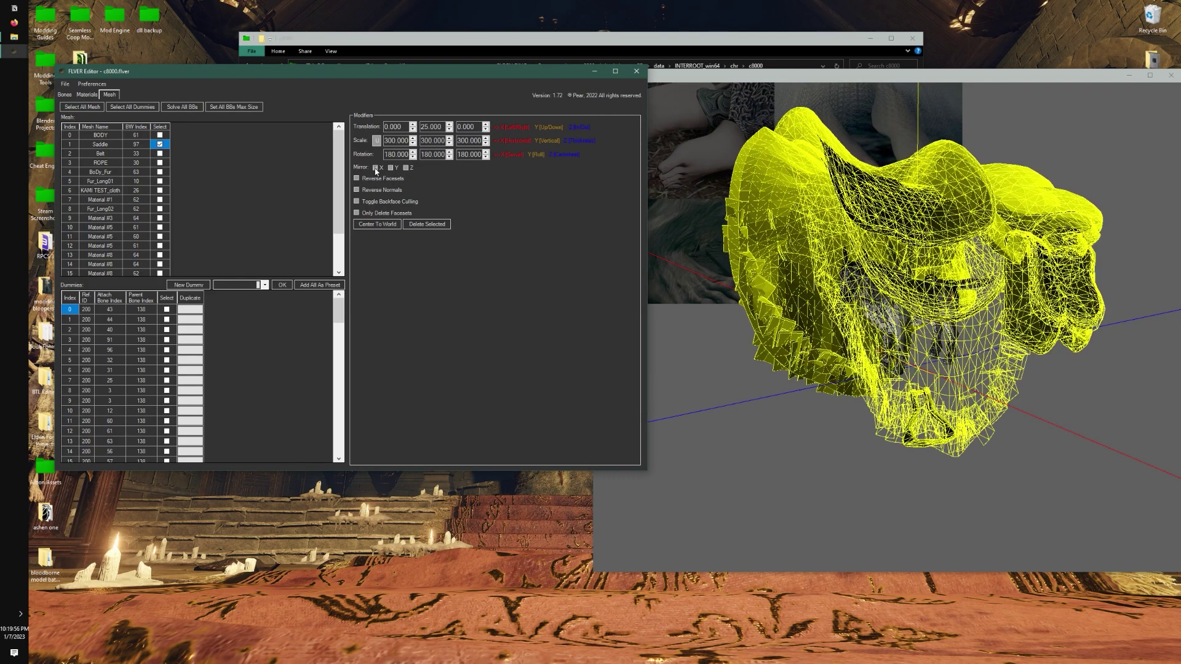
left_click(376, 168)
left_click_drag(892, 330, 921, 333)
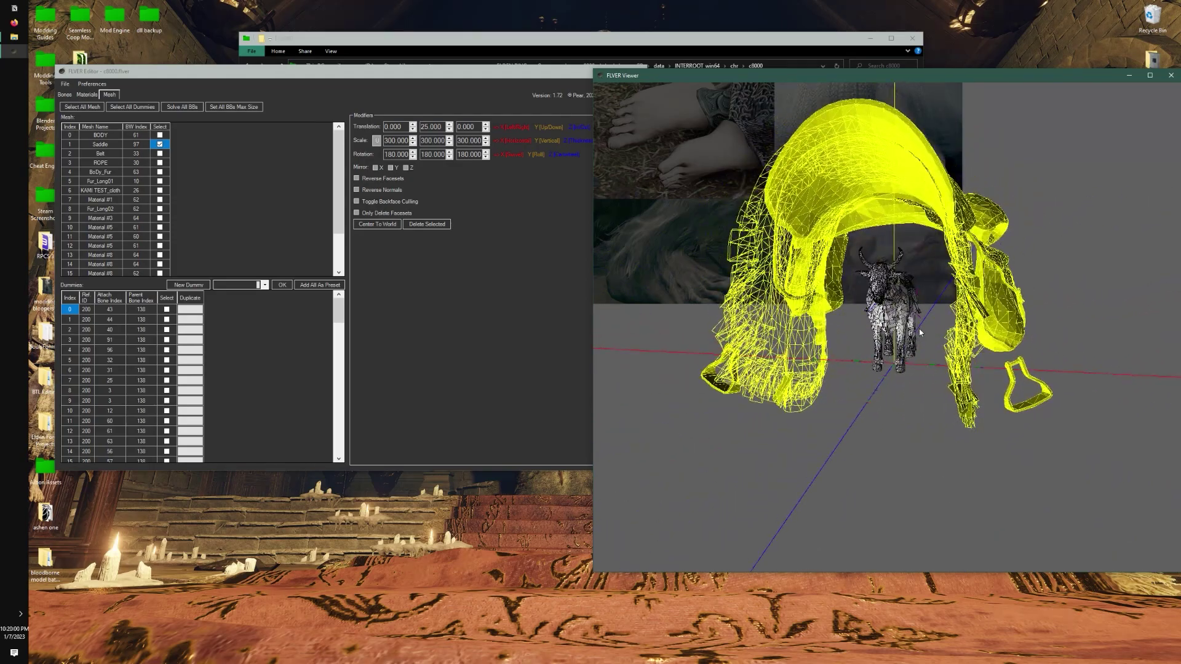
- Examine the Saddle mesh's one-sided surfaces, toggle backface culling for it, and inspect it again around the model
left_click(508, 252)
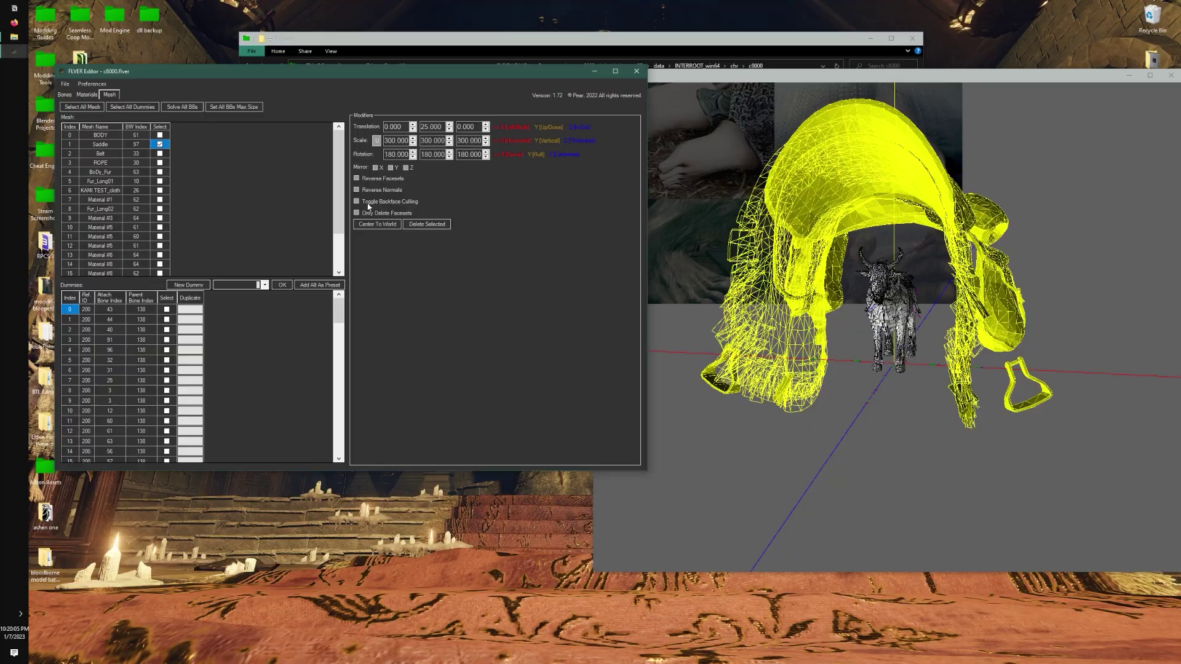
left_click_drag(696, 250, 939, 195)
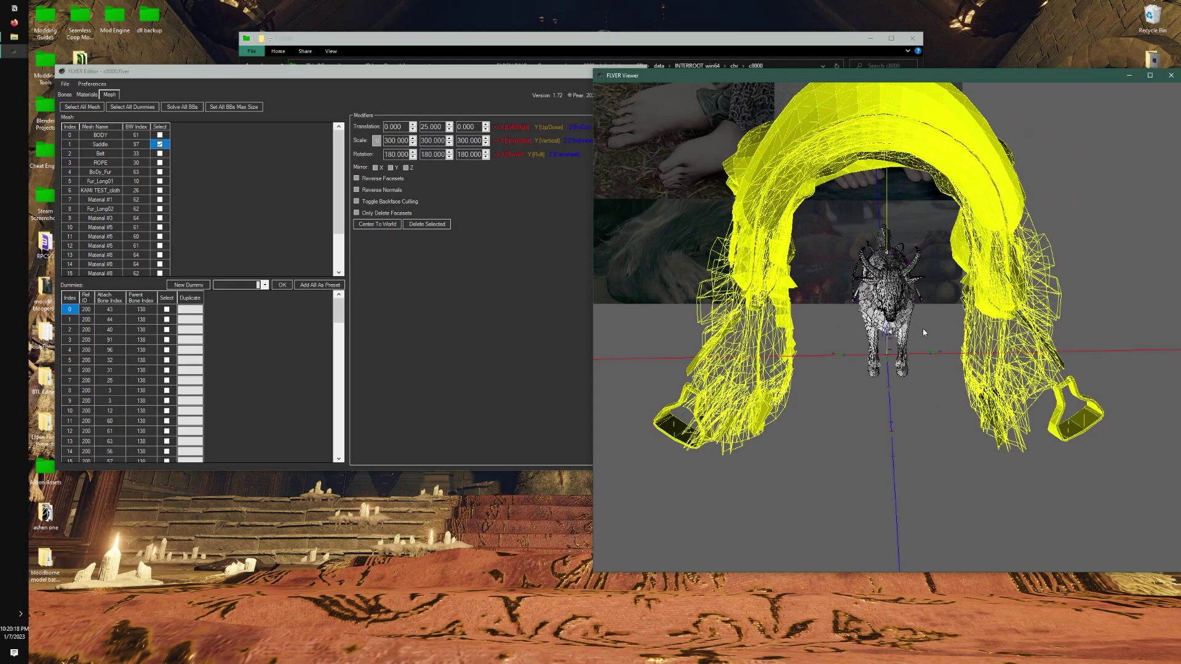
left_click_drag(824, 254, 929, 279)
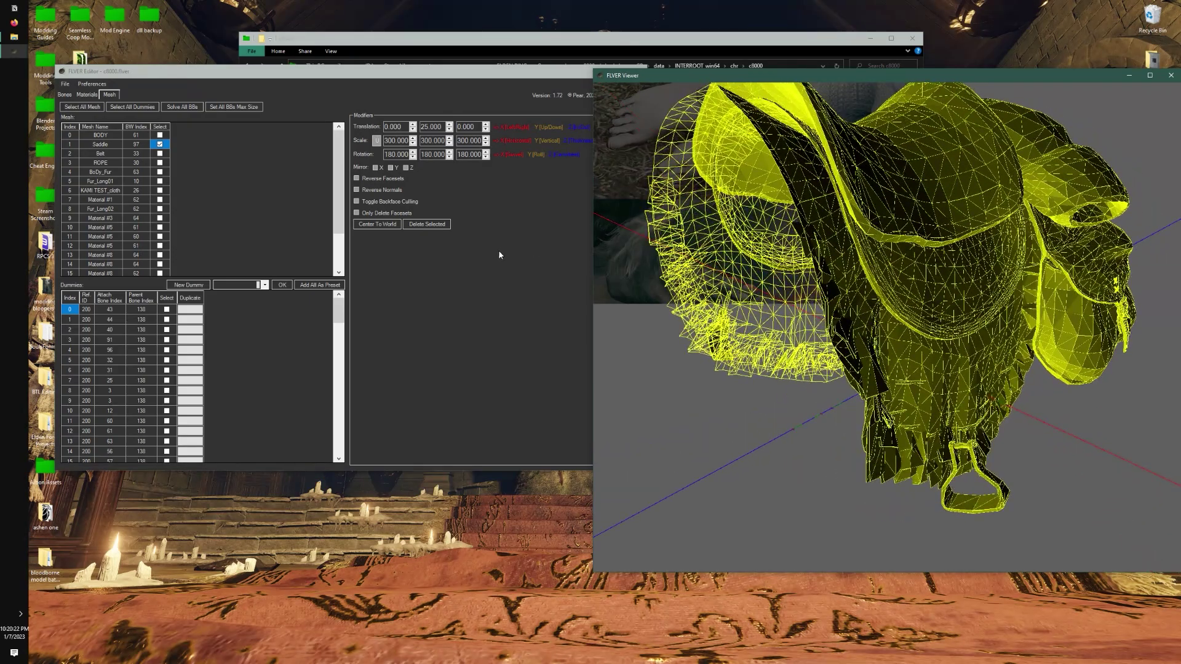
left_click(357, 201)
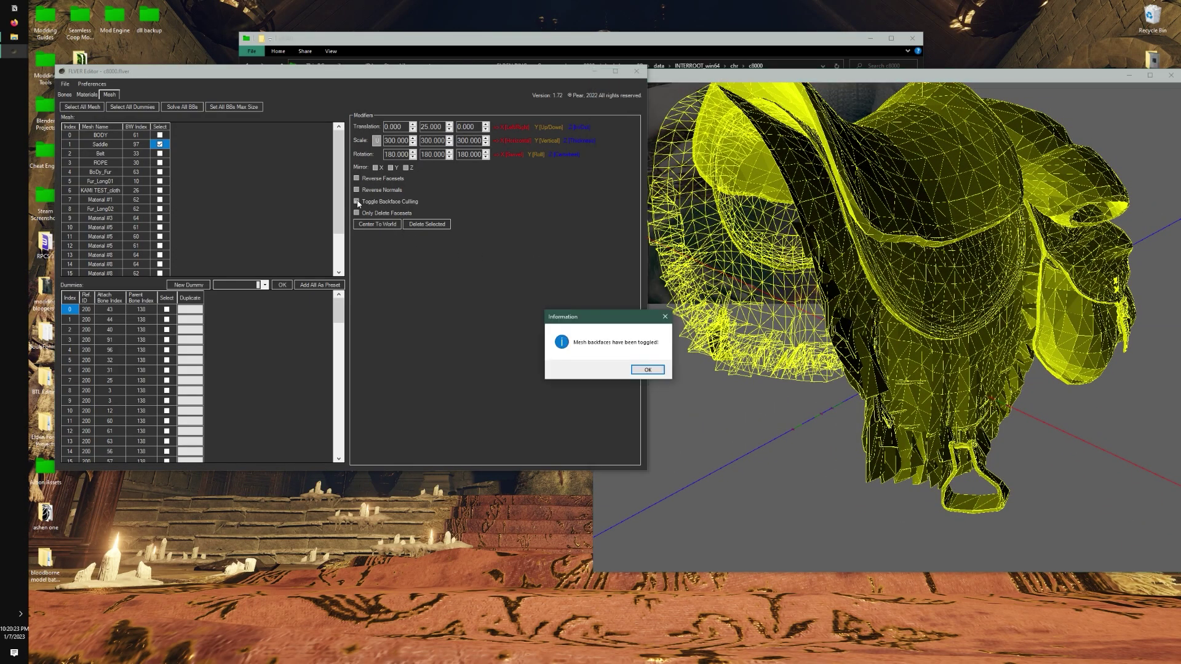
left_click(647, 370)
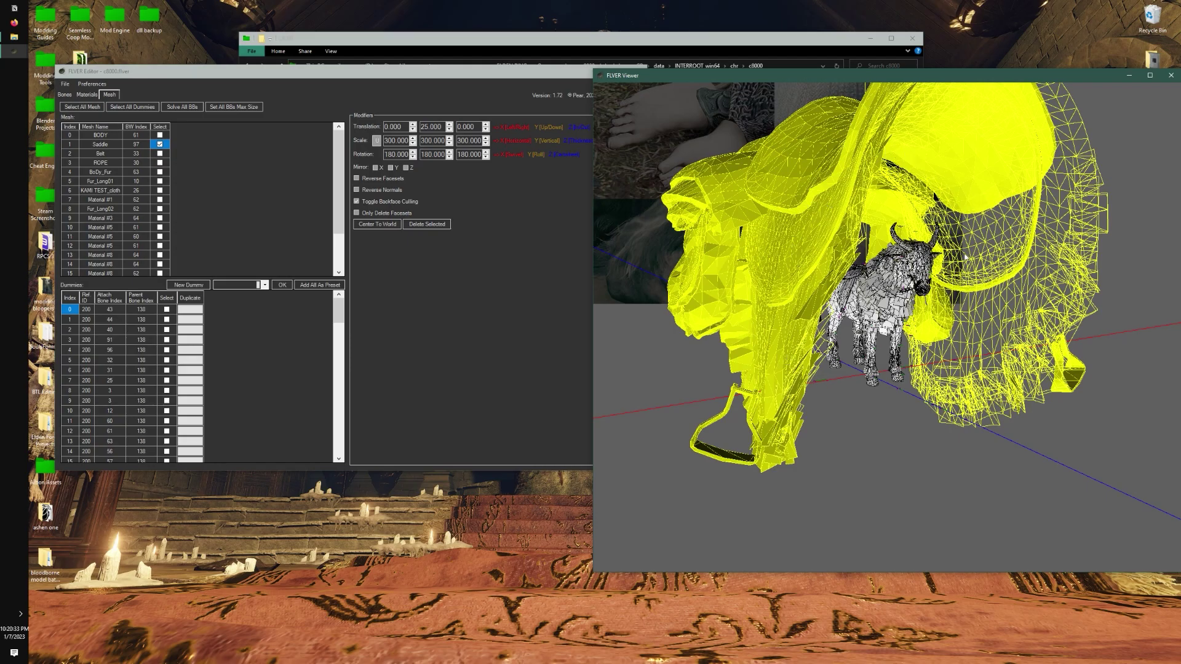
left_click_drag(972, 263, 918, 265)
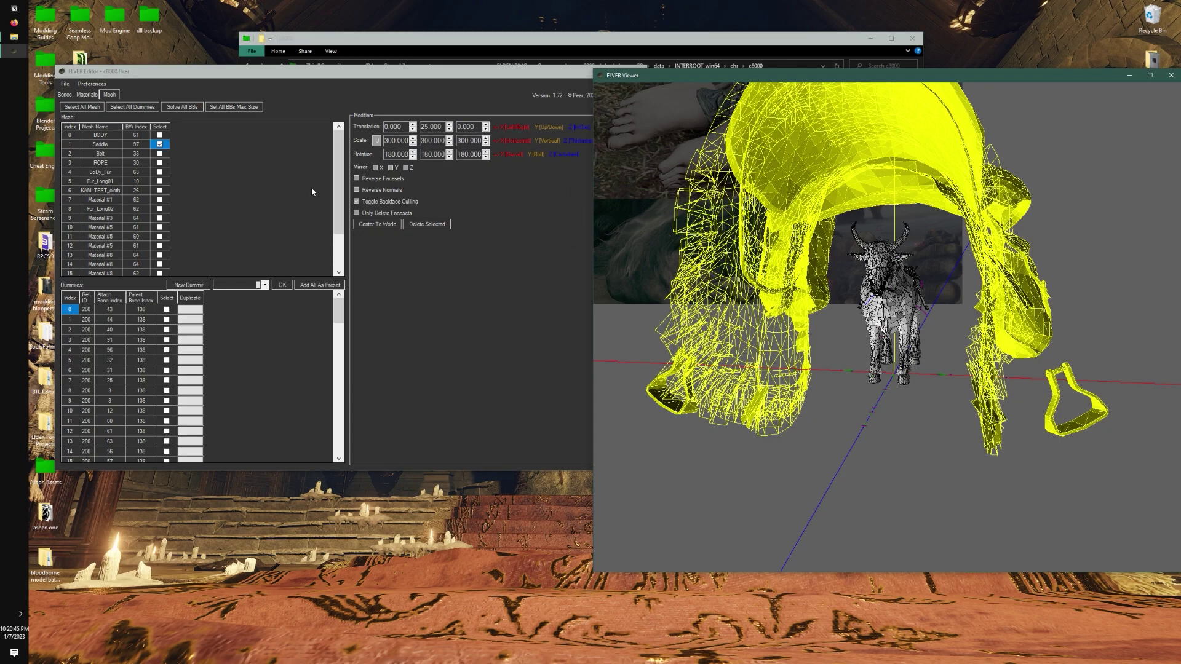
- Reverse the Saddle mesh's facesets and inspect its inner and outer surfaces from several angles
left_click(381, 181)
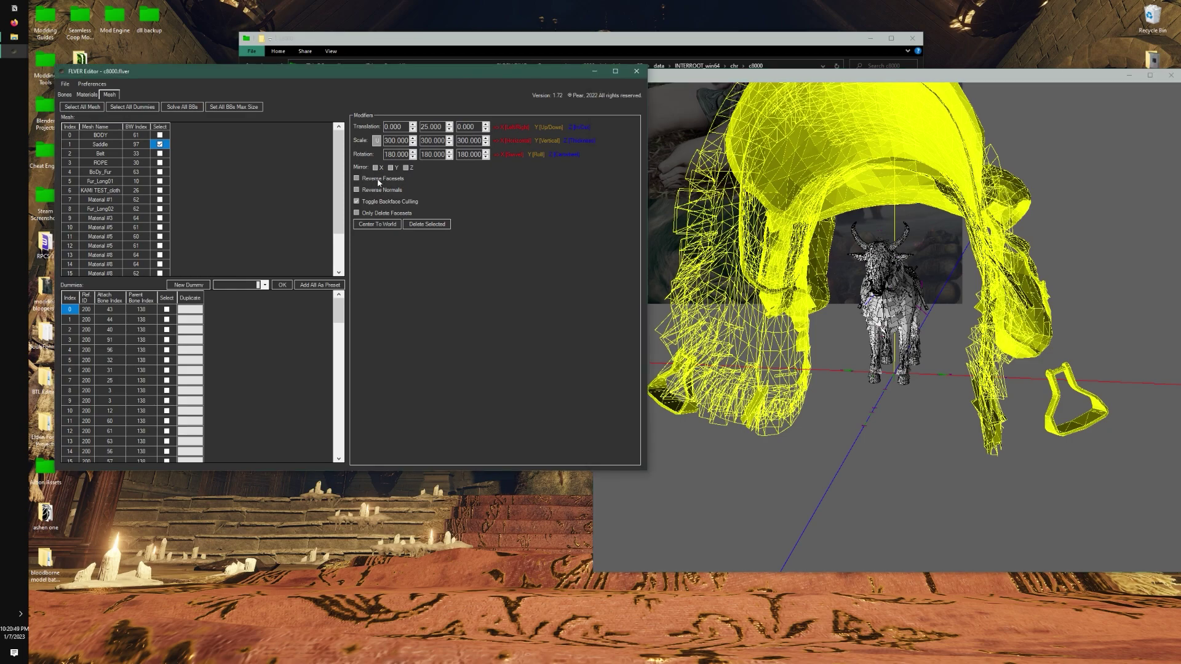
left_click(359, 179)
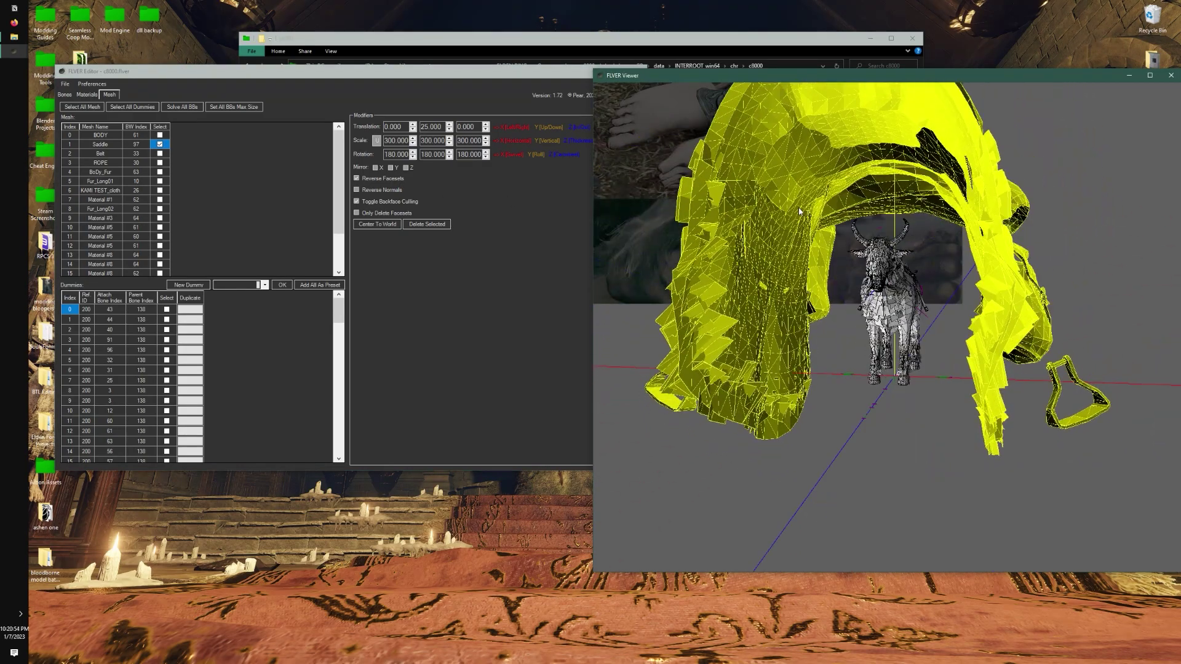
left_click(360, 179)
left_click(917, 210)
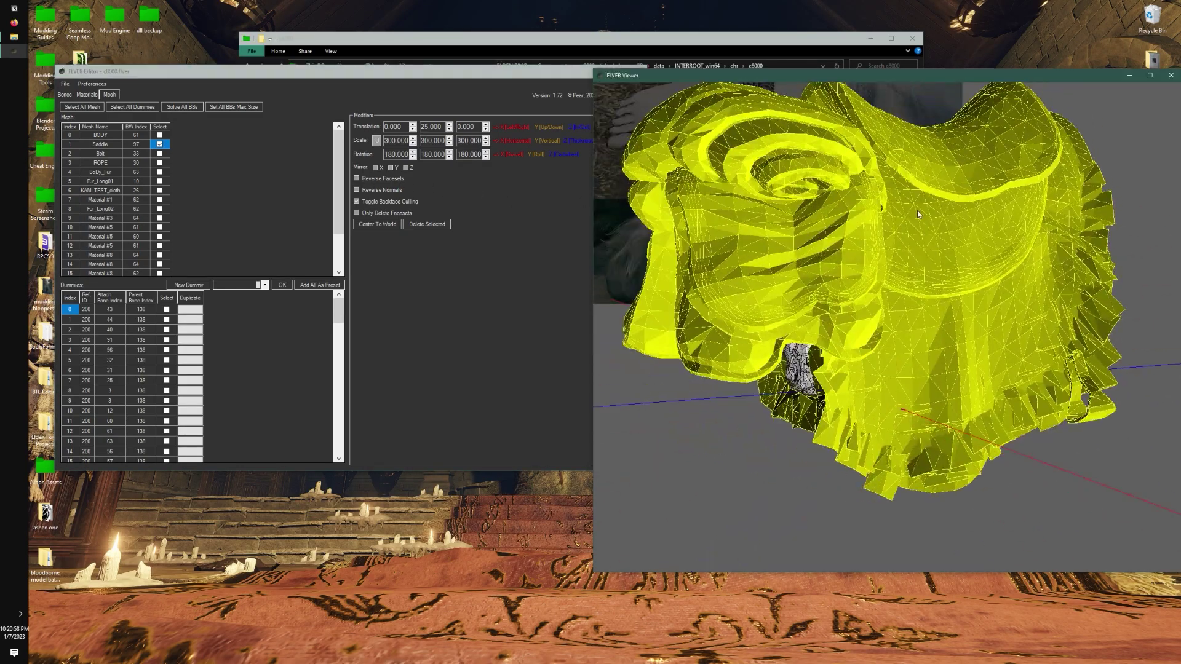
left_click_drag(862, 204, 852, 202)
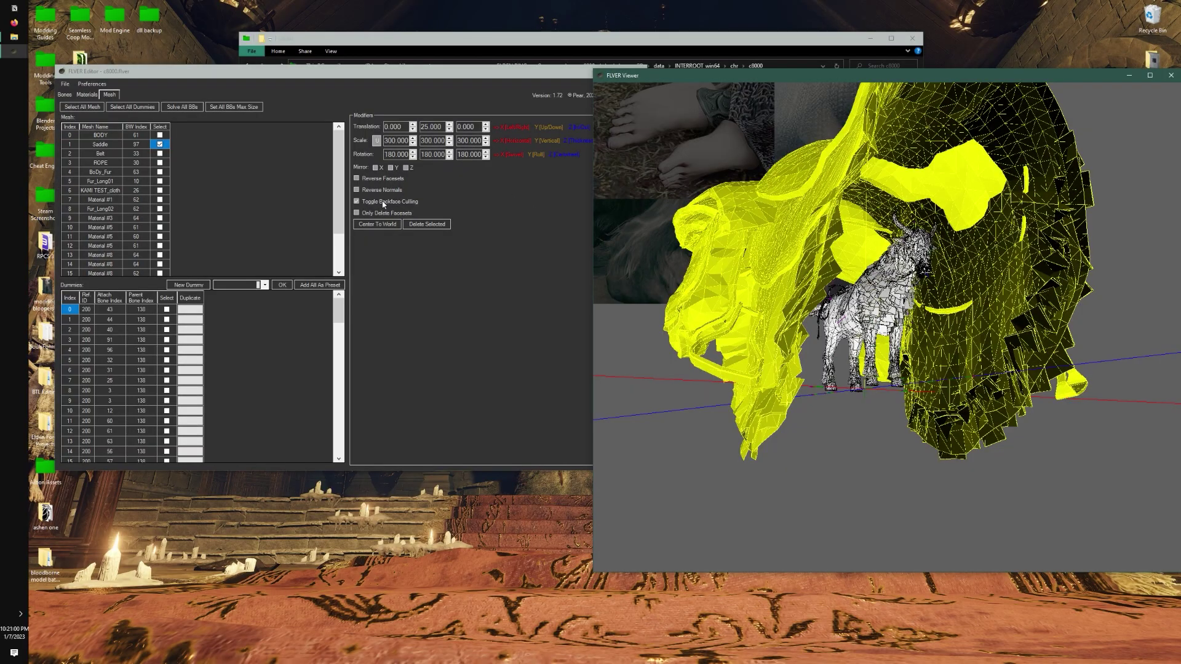
- Set the Saddle mesh's X translation to 180, centre the mesh to the world, and check its placement
left_click_drag(917, 275, 851, 253)
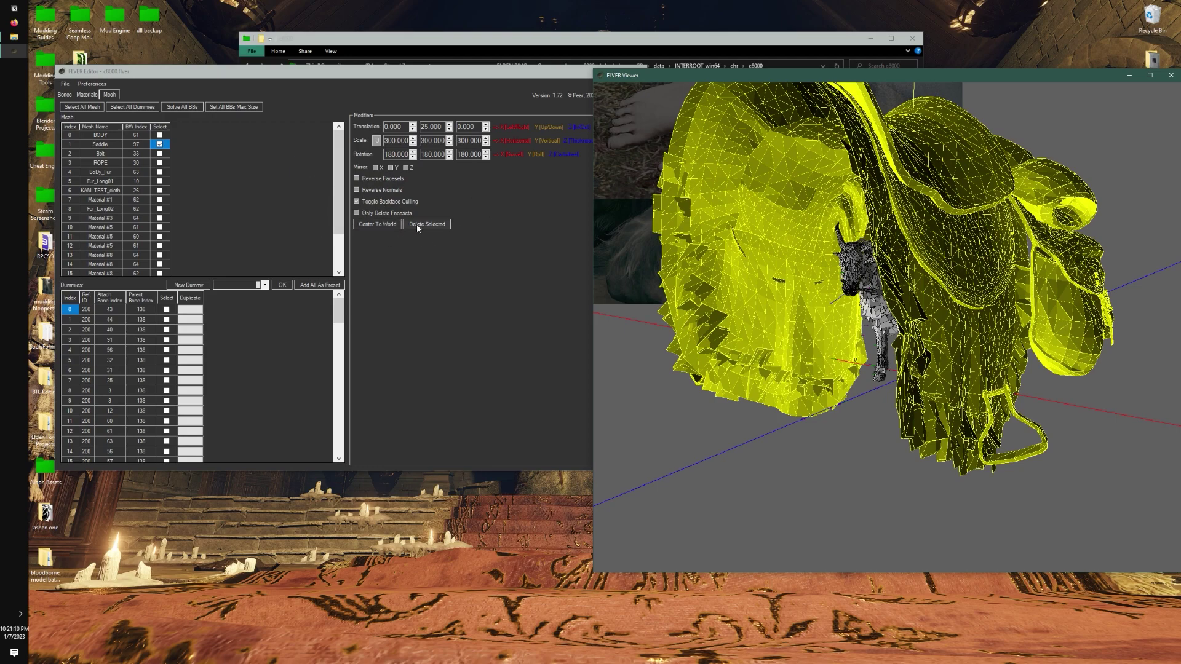
left_click_drag(720, 241, 794, 228)
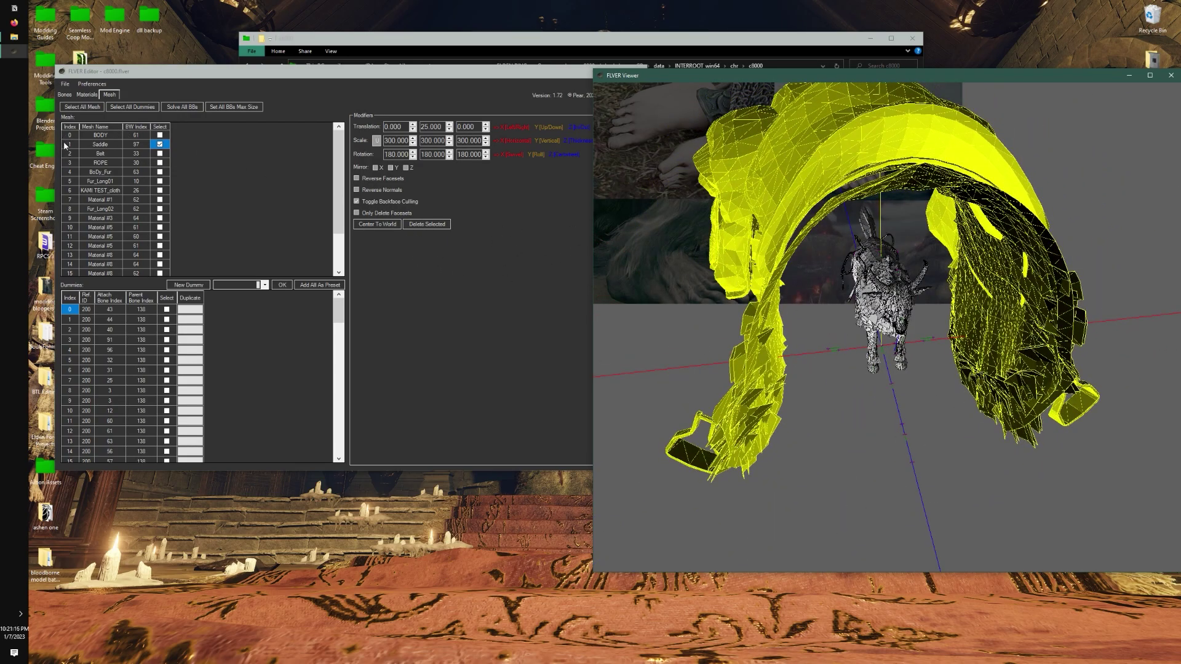
left_click_drag(743, 211, 872, 197)
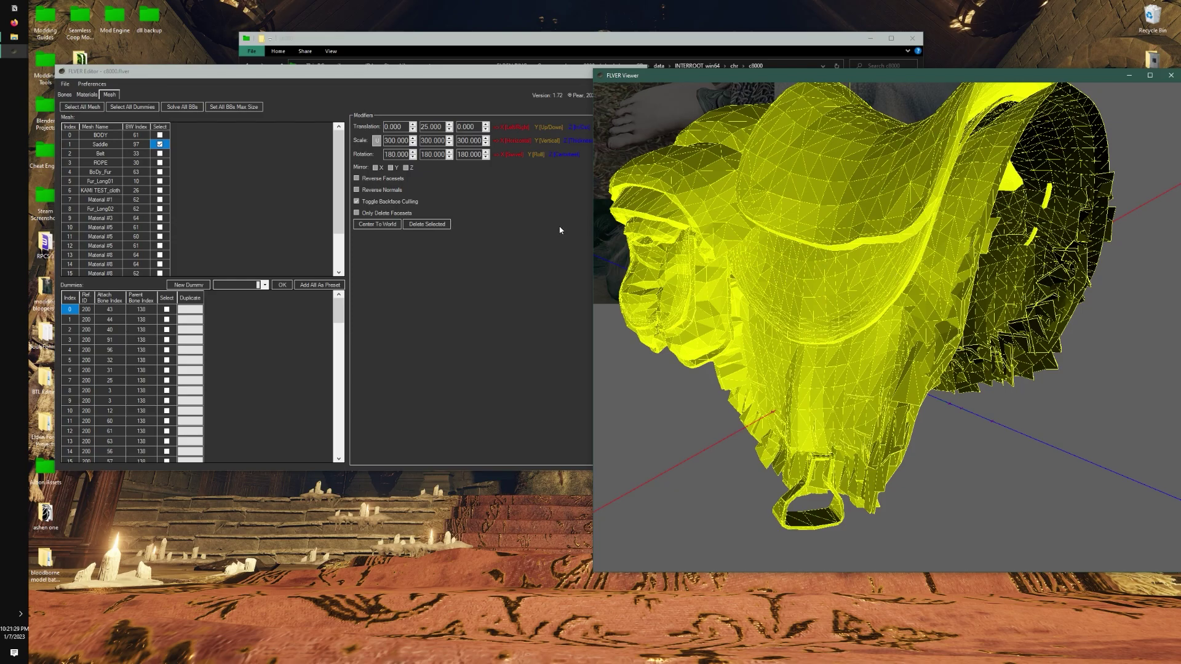
left_click_drag(726, 214, 832, 230)
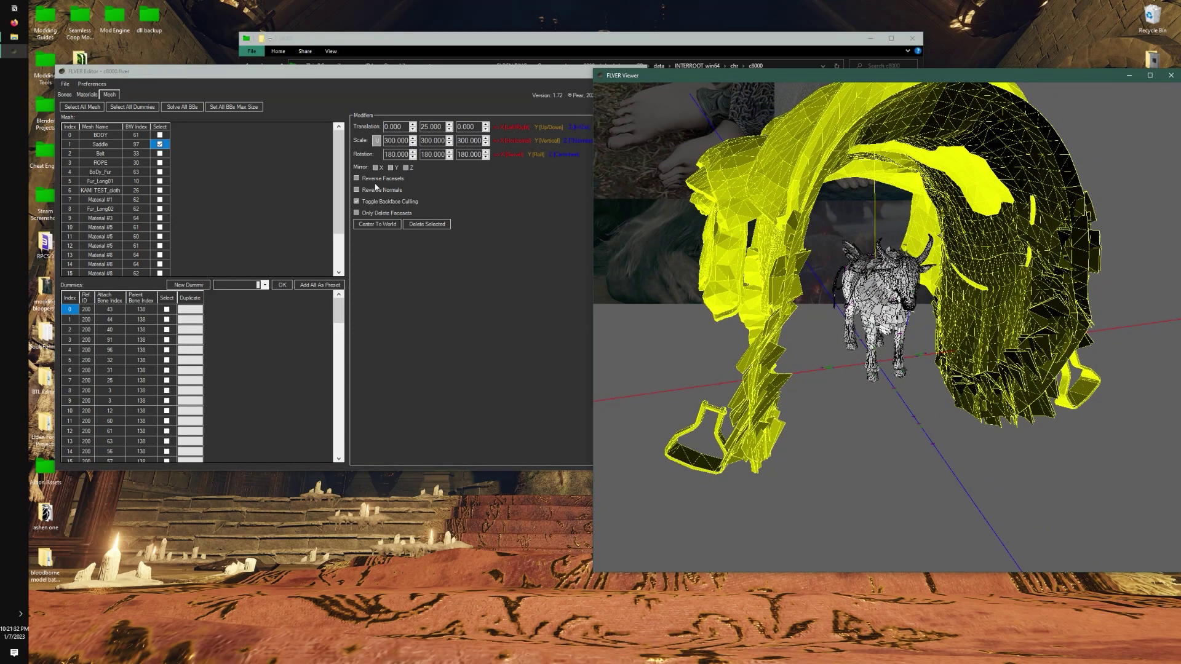
left_click(404, 125)
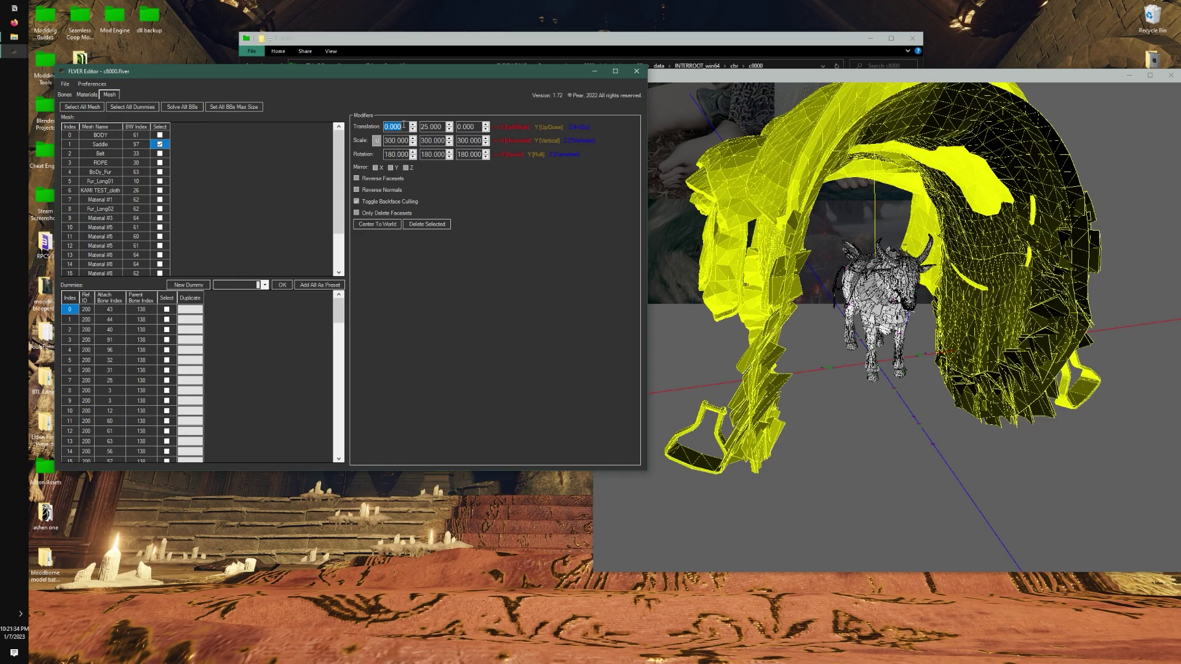
type("180")
key("Return")
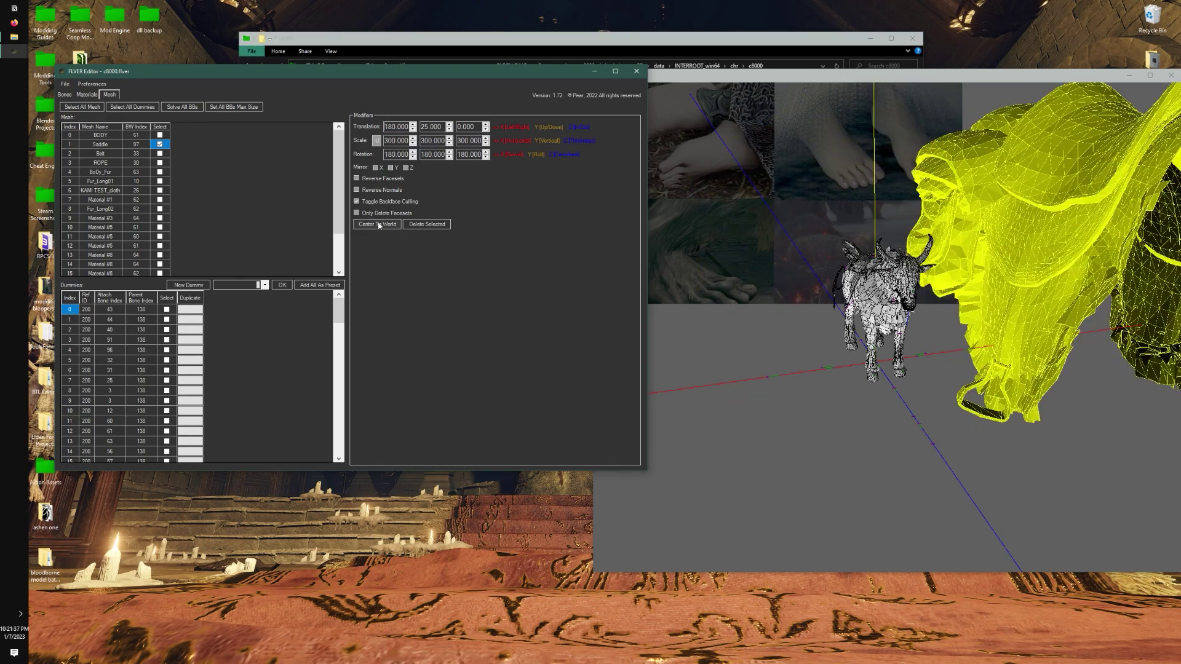
left_click(382, 224)
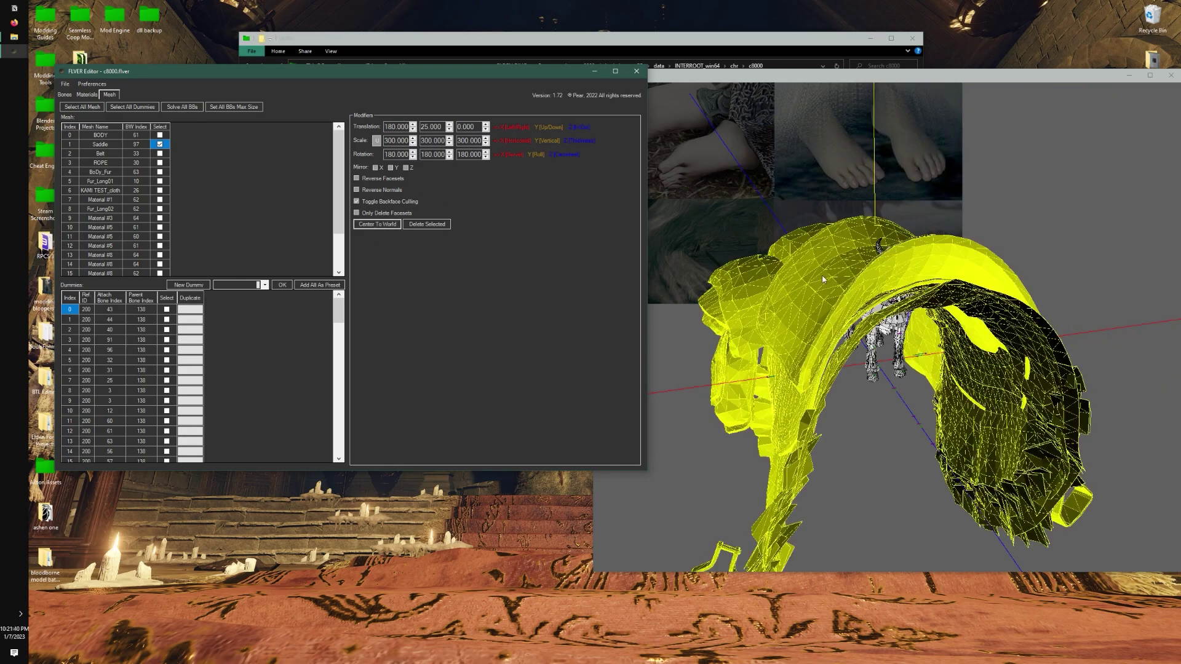
left_click_drag(824, 279, 763, 265)
- Delete the selected Saddle mesh and inspect the remaining model from several angles
left_click_drag(406, 73, 407, 56)
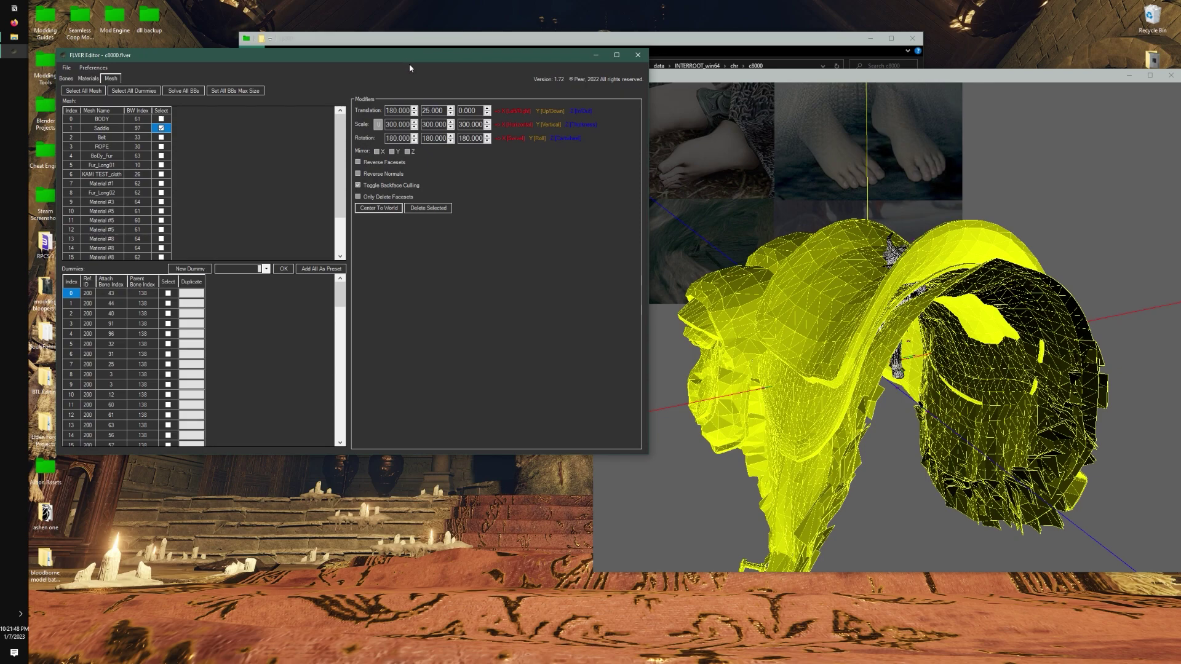
left_click(423, 209)
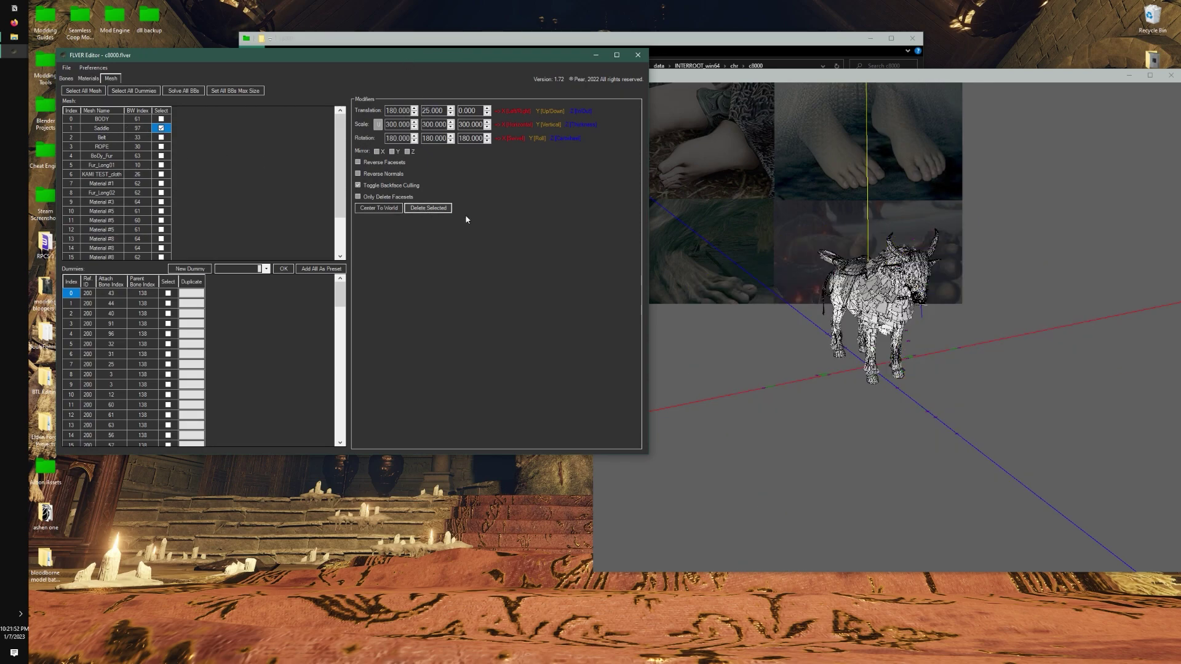
left_click(931, 303)
scroll(929, 280, "up", 3)
left_click_drag(840, 275, 898, 241)
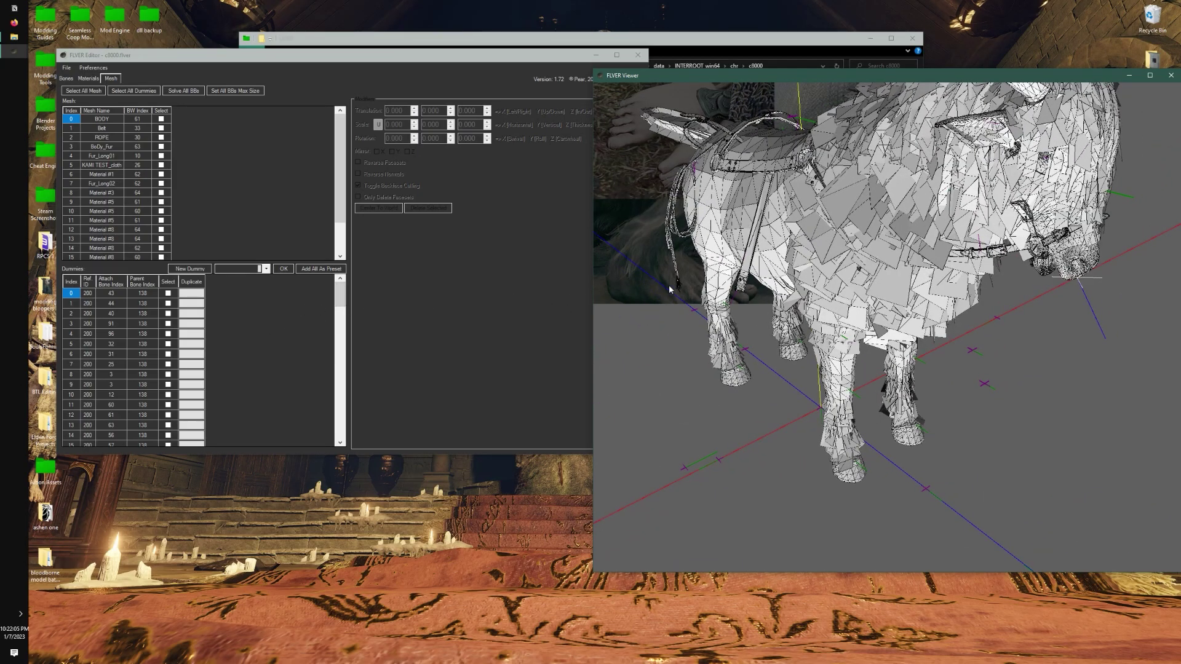
left_click_drag(674, 290, 804, 290)
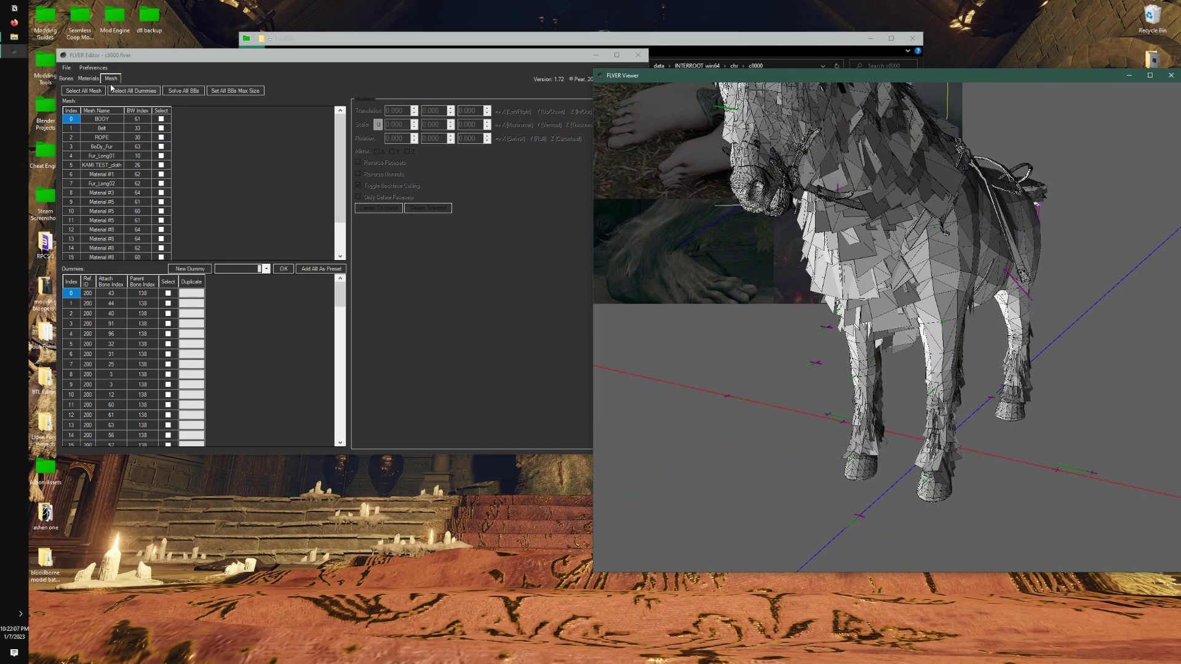
- Open the dummy thickness preference
left_click(93, 68)
left_click(93, 67)
mouse_move(121, 99)
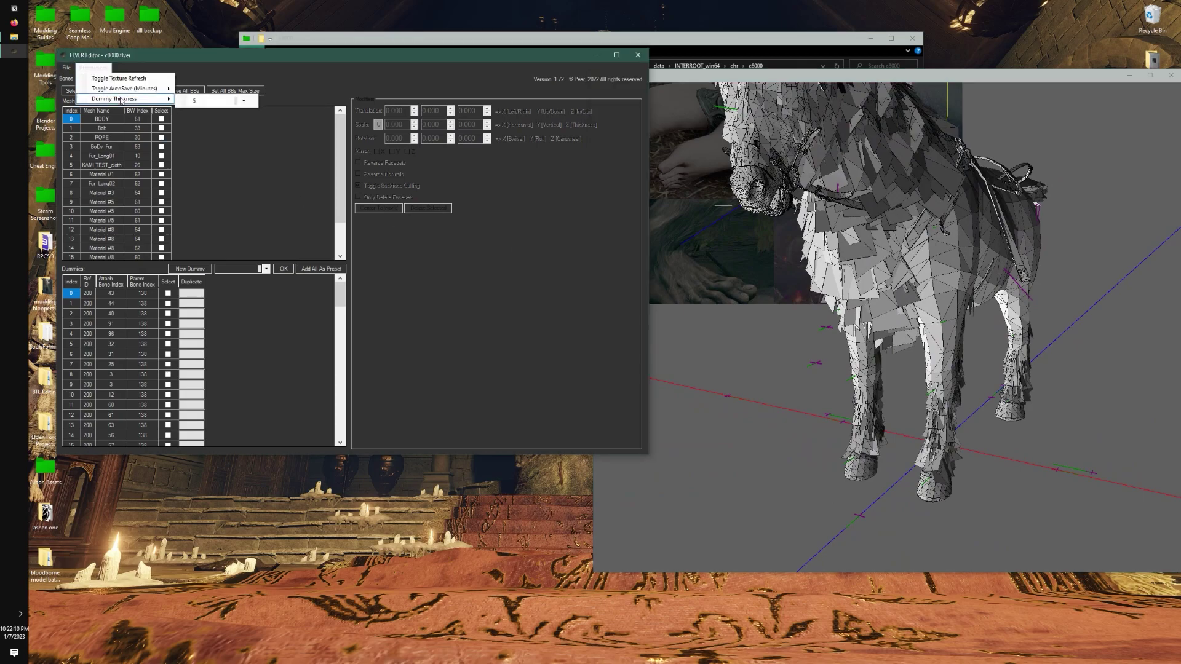
left_click(215, 101)
- Examine the dummy markers around the model up close and from several angles
left_click_drag(784, 307, 917, 336)
scroll(964, 357, "up", 4)
scroll(963, 357, "down", 2)
scroll(914, 353, "up", 3)
scroll(916, 354, "down", 1)
scroll(916, 355, "up", 2)
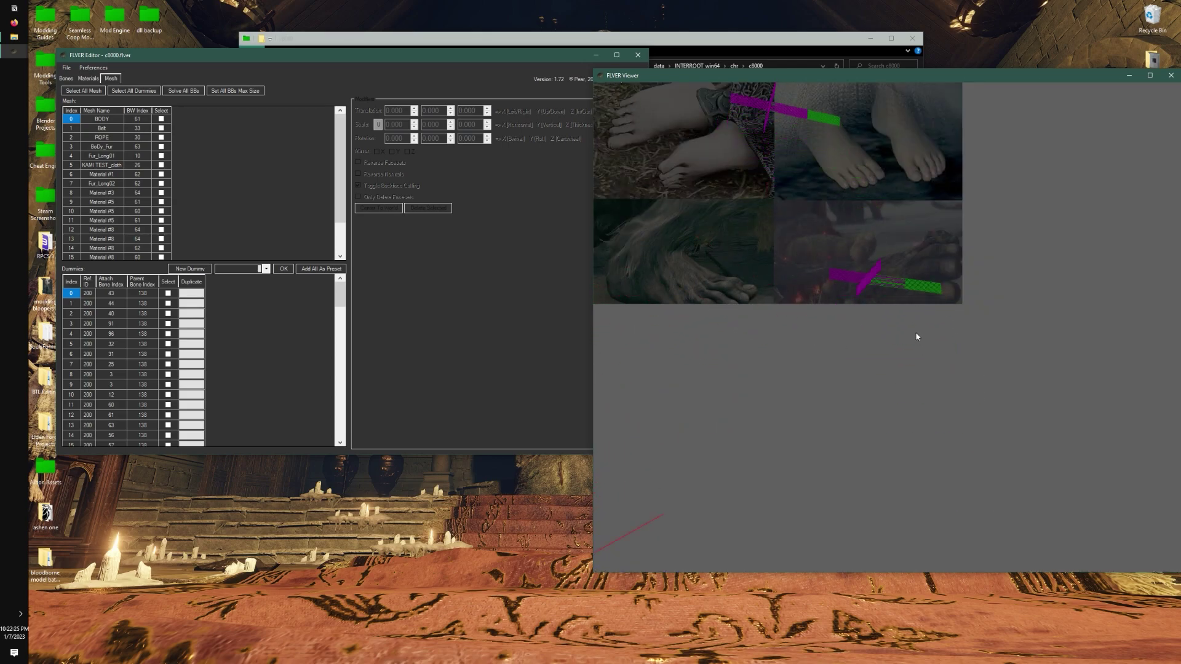
left_click_drag(916, 333, 915, 348)
scroll(912, 346, "down", 7)
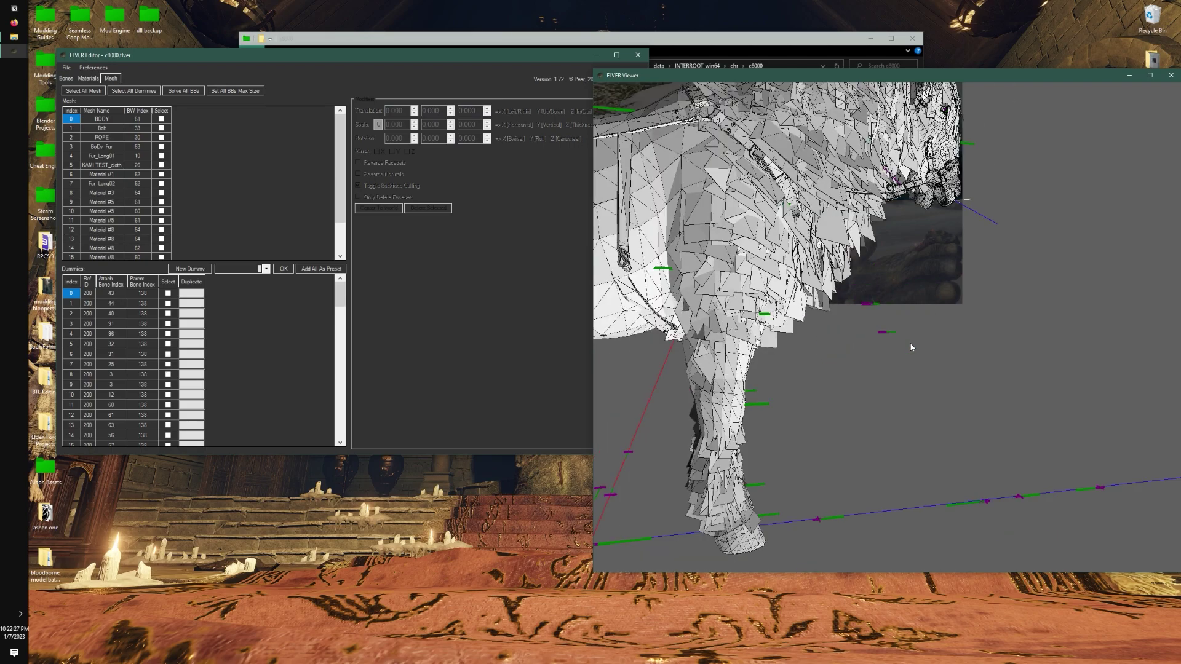
scroll(912, 344, "up", 6)
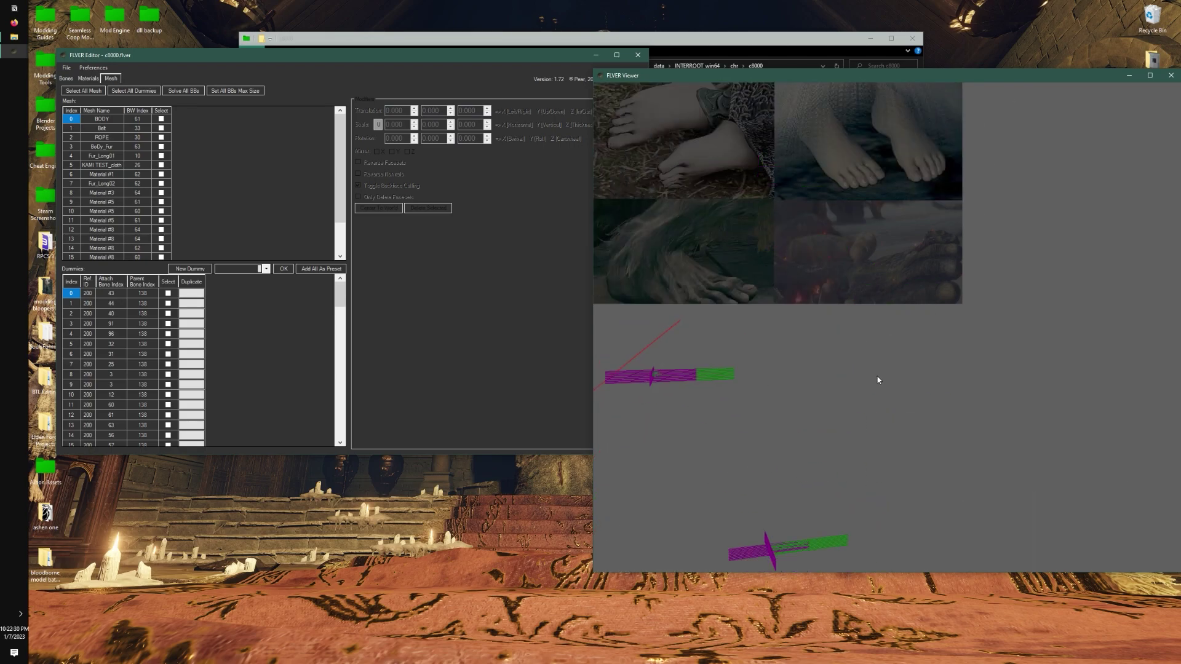
left_click_drag(874, 379, 719, 422)
mouse_move(950, 283)
left_mouse_down()
mouse_move(940, 276)
mouse_move(960, 283)
left_mouse_up()
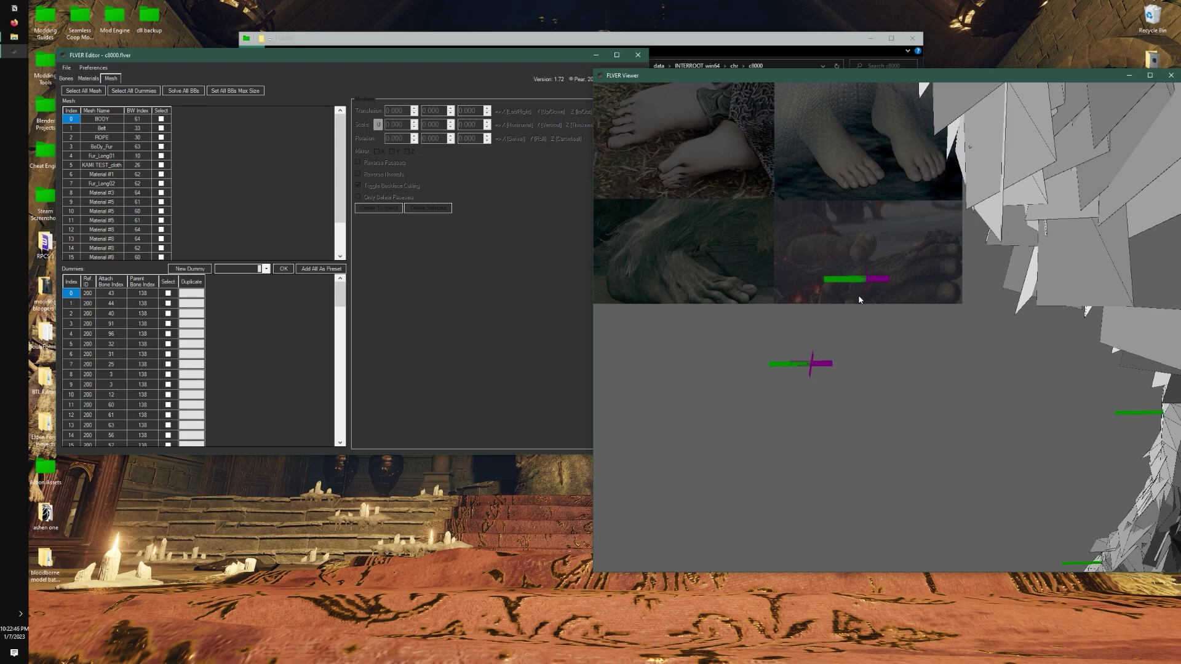
left_click_drag(858, 296, 812, 269)
- Select all dummies of the model and save them together as a preset
left_click(452, 181)
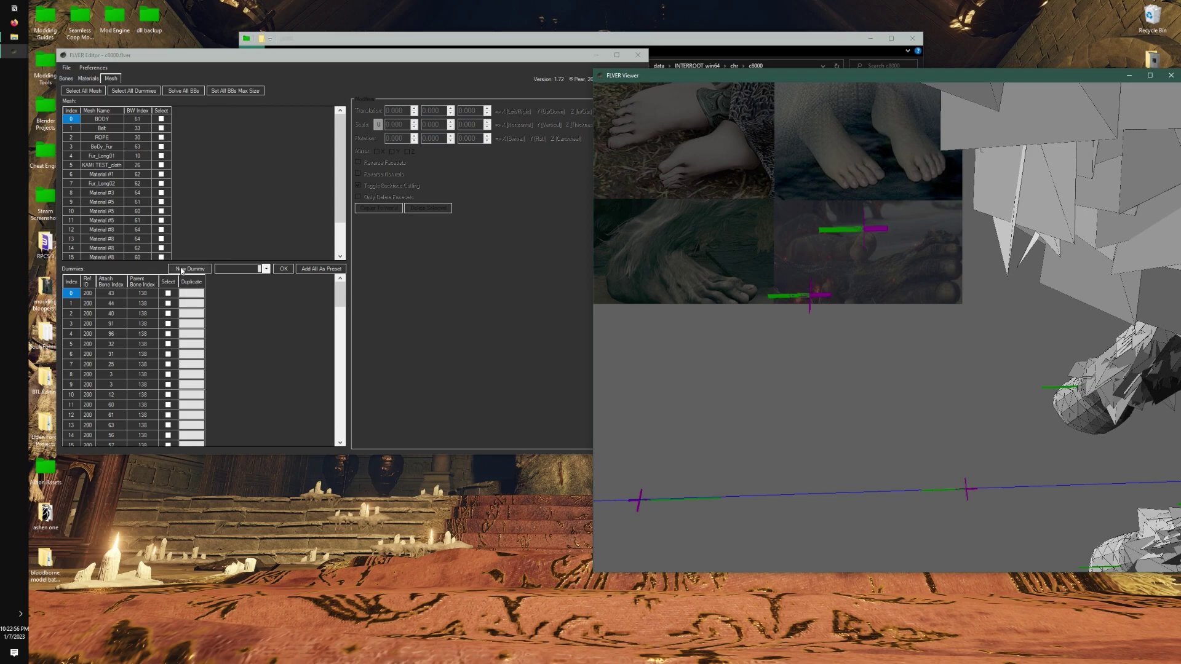
left_click(239, 268)
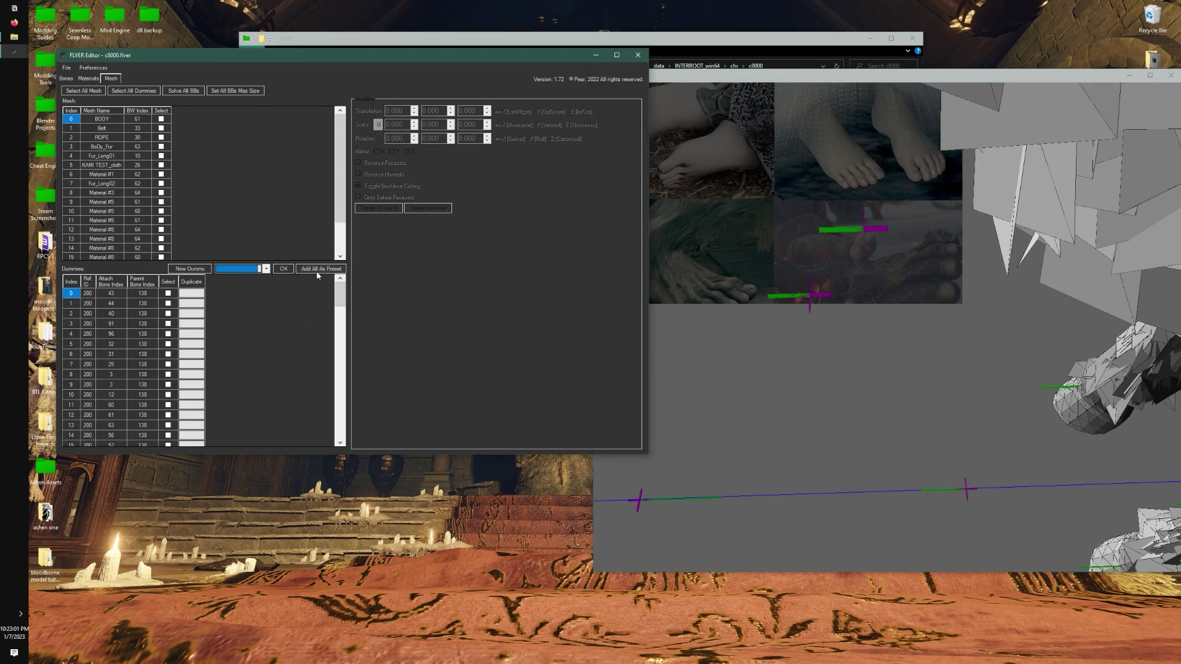
left_click(866, 254)
left_click_drag(865, 253, 839, 264)
scroll(887, 251, "down", 4)
scroll(837, 261, "down", 5)
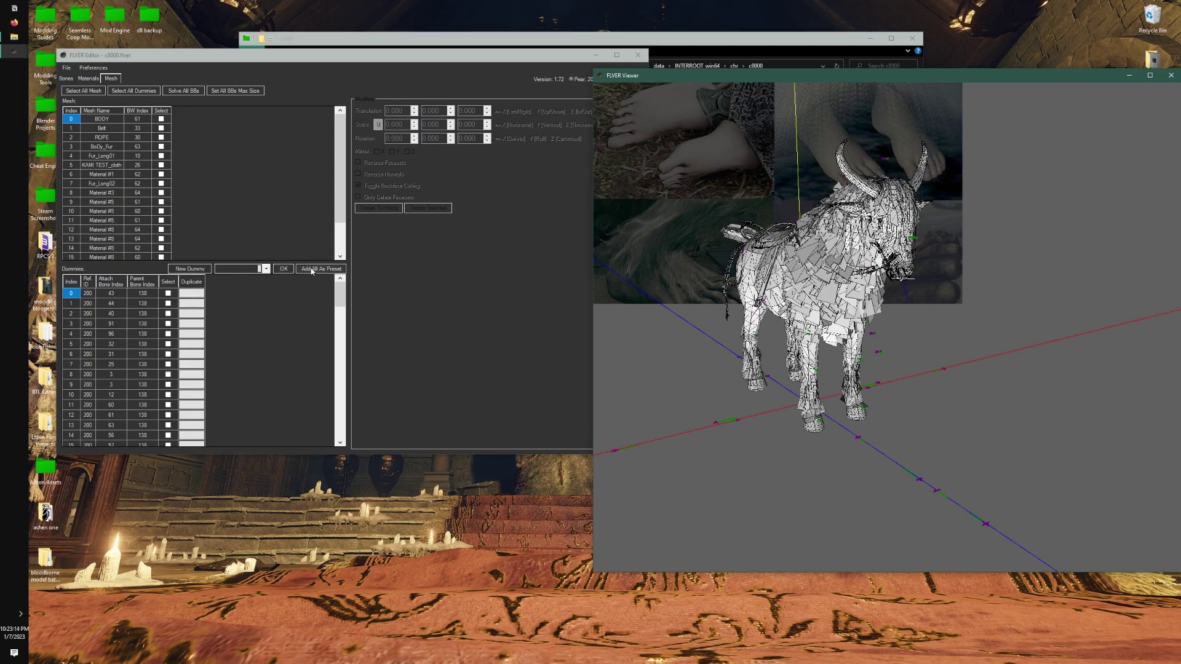
left_click(128, 91)
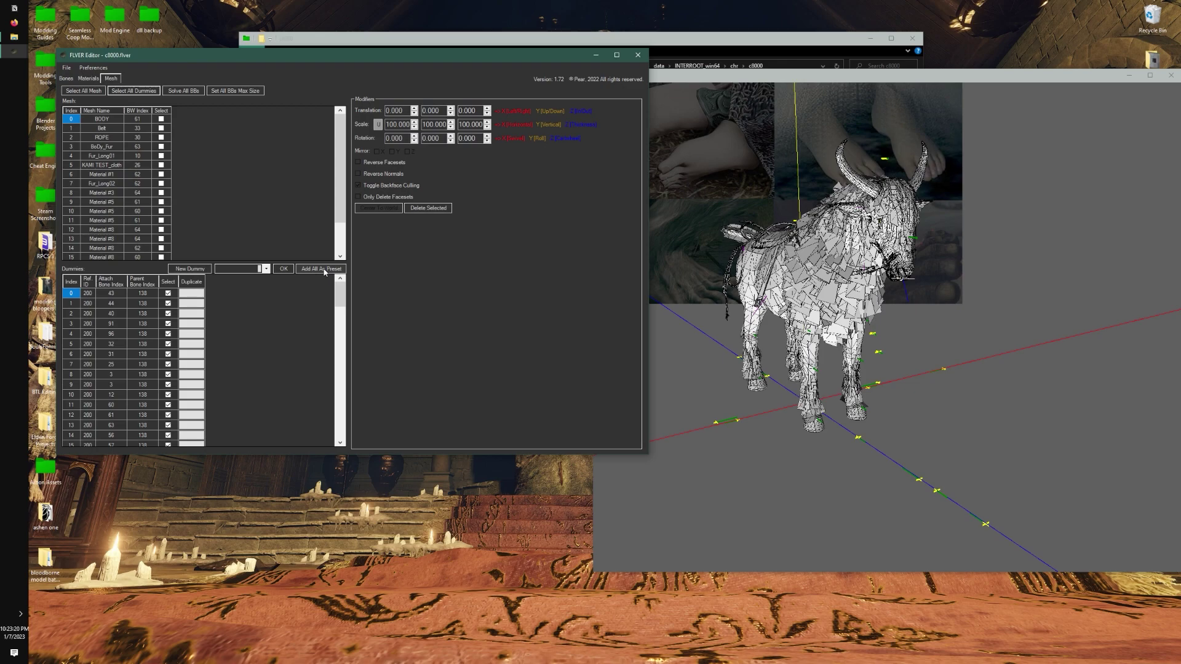
left_click(324, 271)
left_click(255, 271)
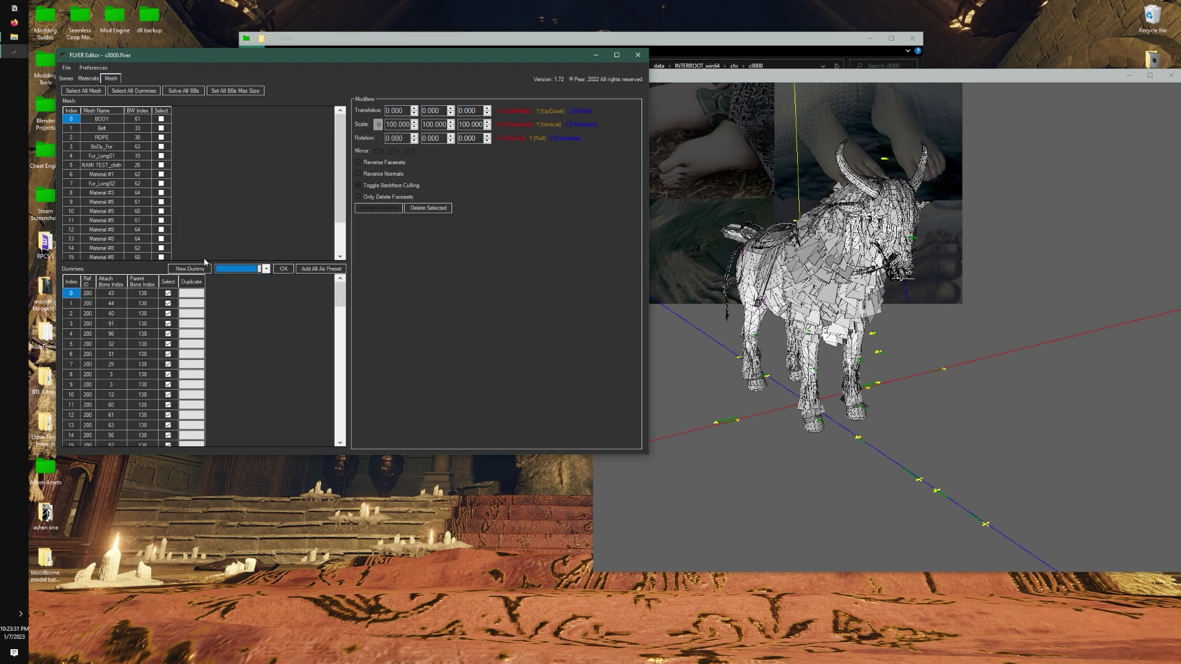
- Delete all selected dummies and inspect the model from the front, side and rear
left_click(425, 208)
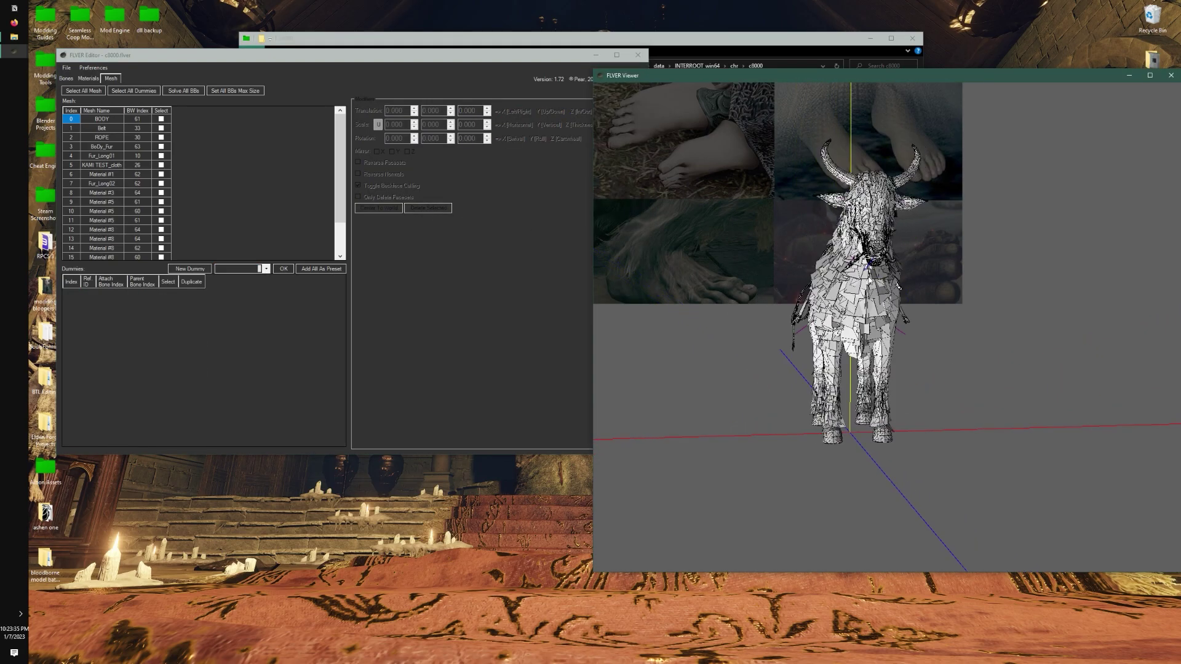
left_click_drag(868, 279, 720, 223)
left_click_drag(913, 249, 962, 277)
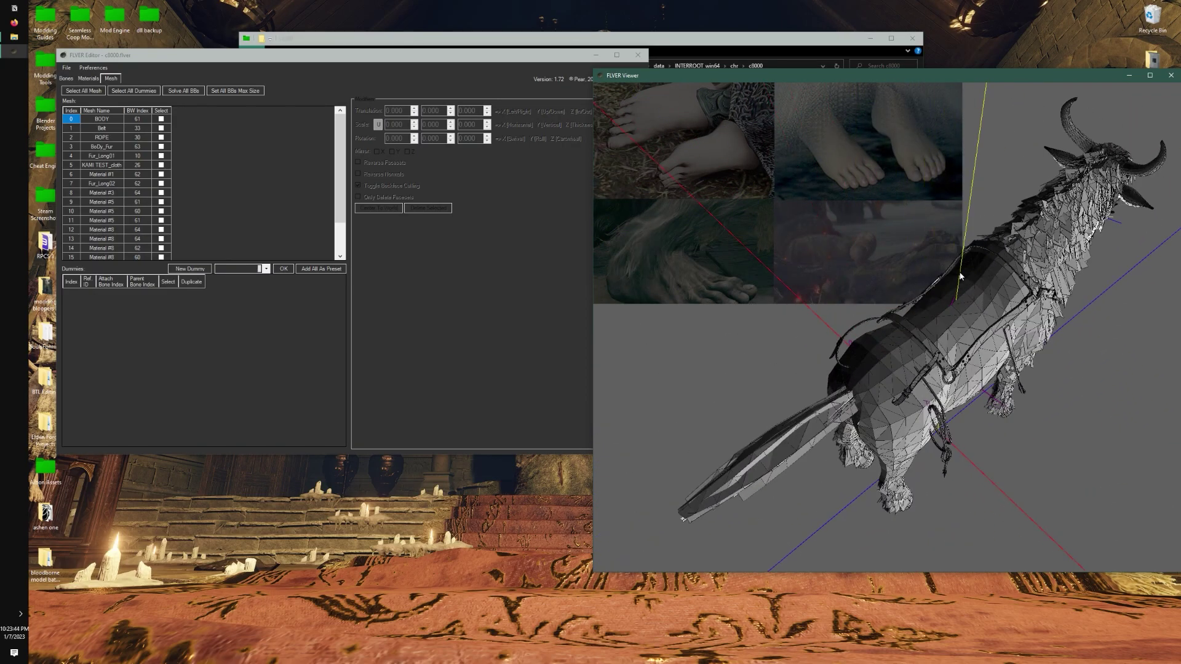
left_click_drag(1032, 303, 833, 322)
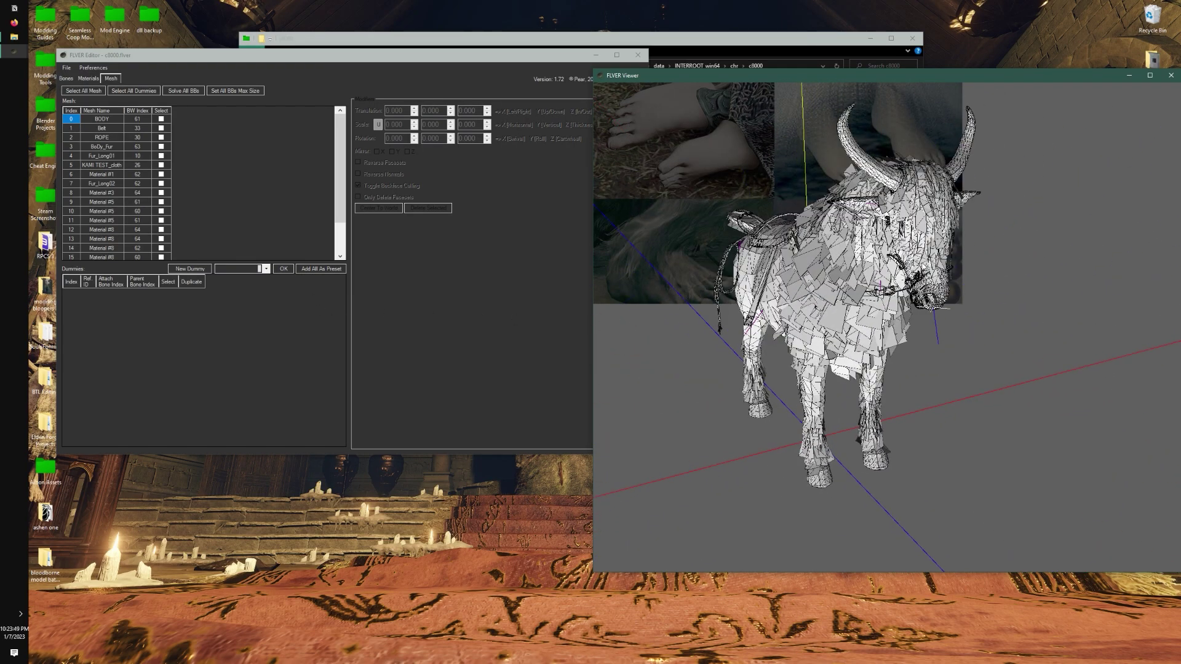
- Load the saved dummy preset into the model and inspect the dummies around its legs
left_click(234, 271)
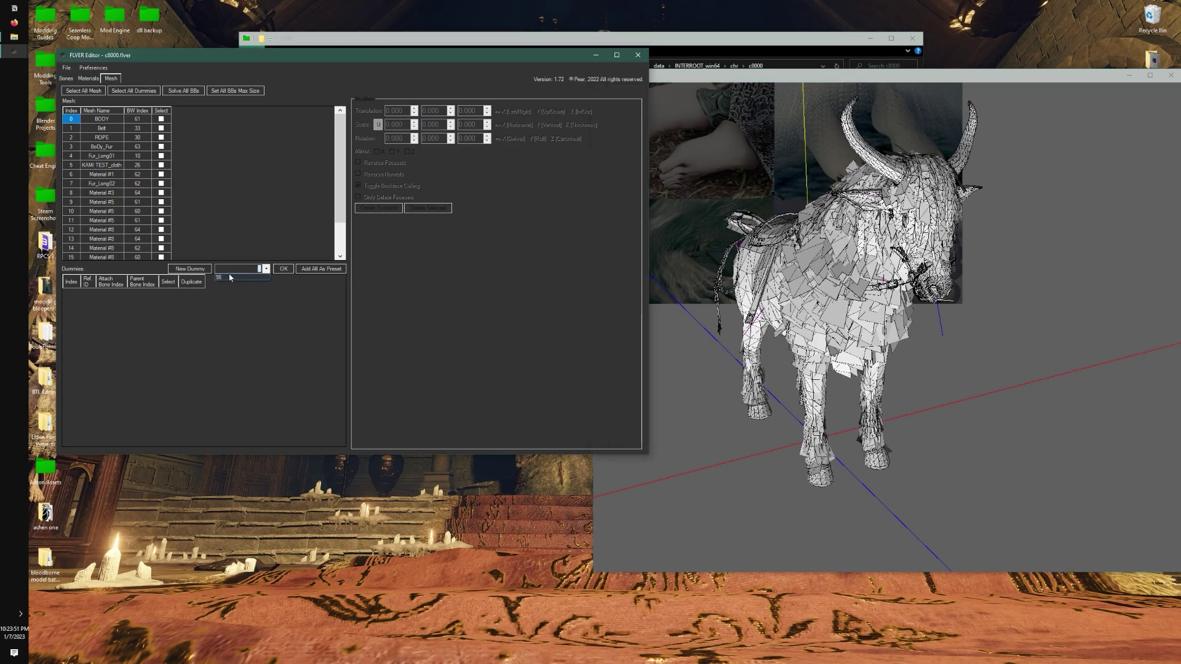
left_click(234, 277)
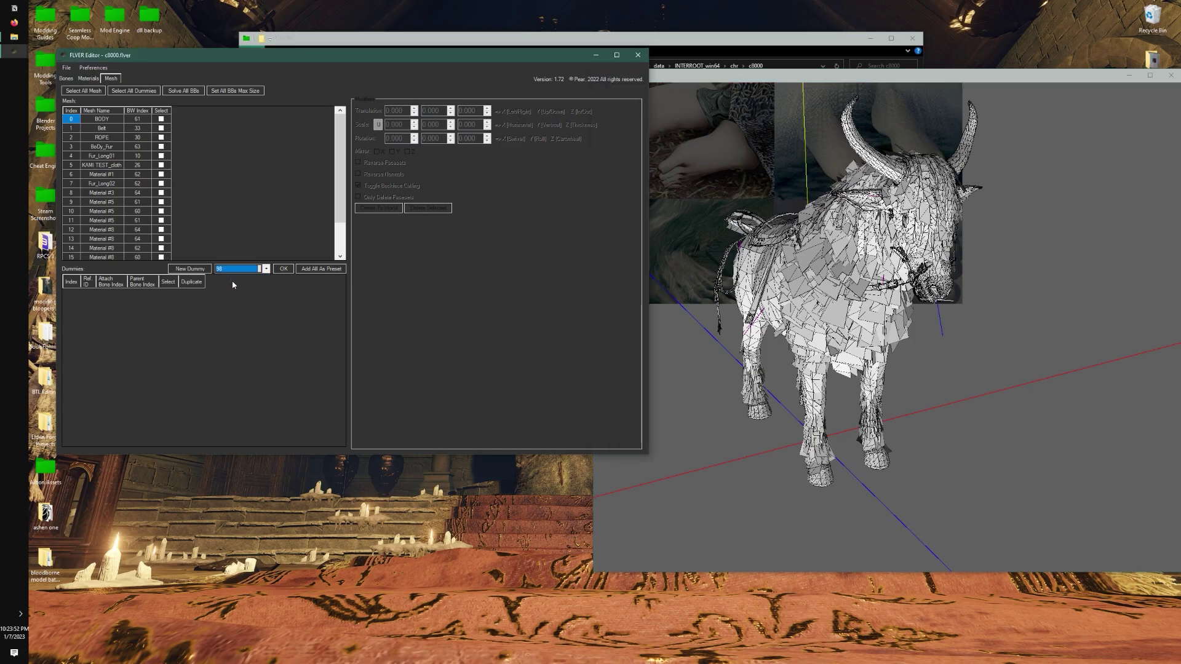
left_click(280, 270)
left_click_drag(794, 289, 726, 305)
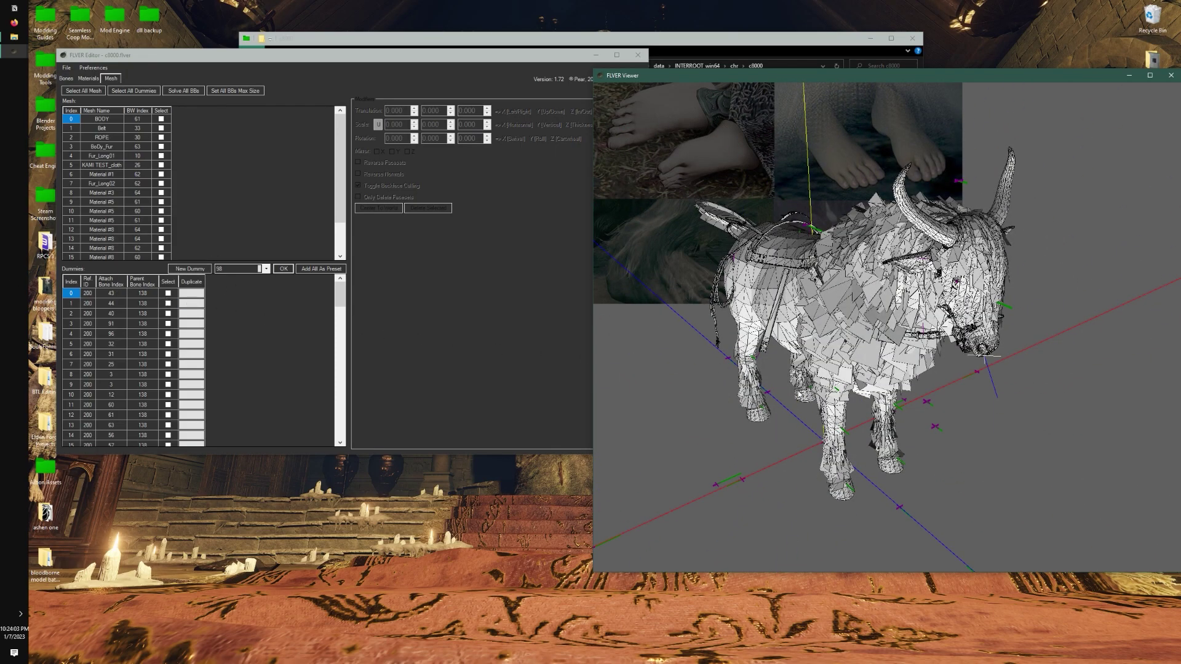
middle_click_drag(797, 390, 798, 339)
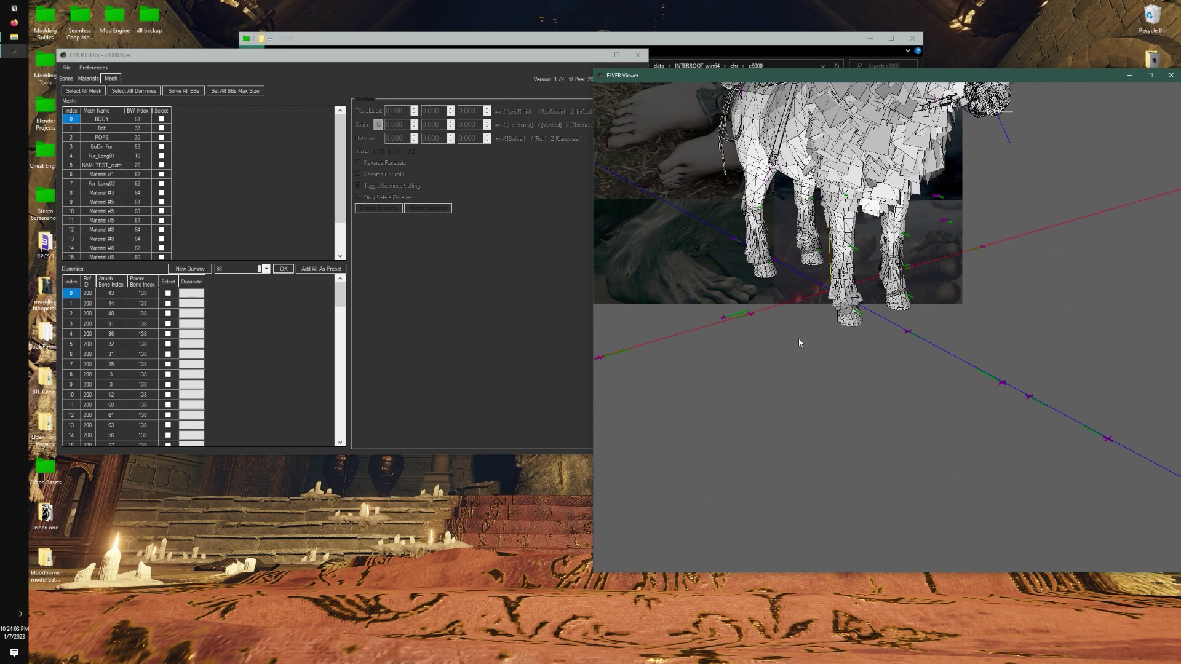
- Briefly select and deselect dummies 0 and 8, and look through the whole dummy list
left_click(168, 294)
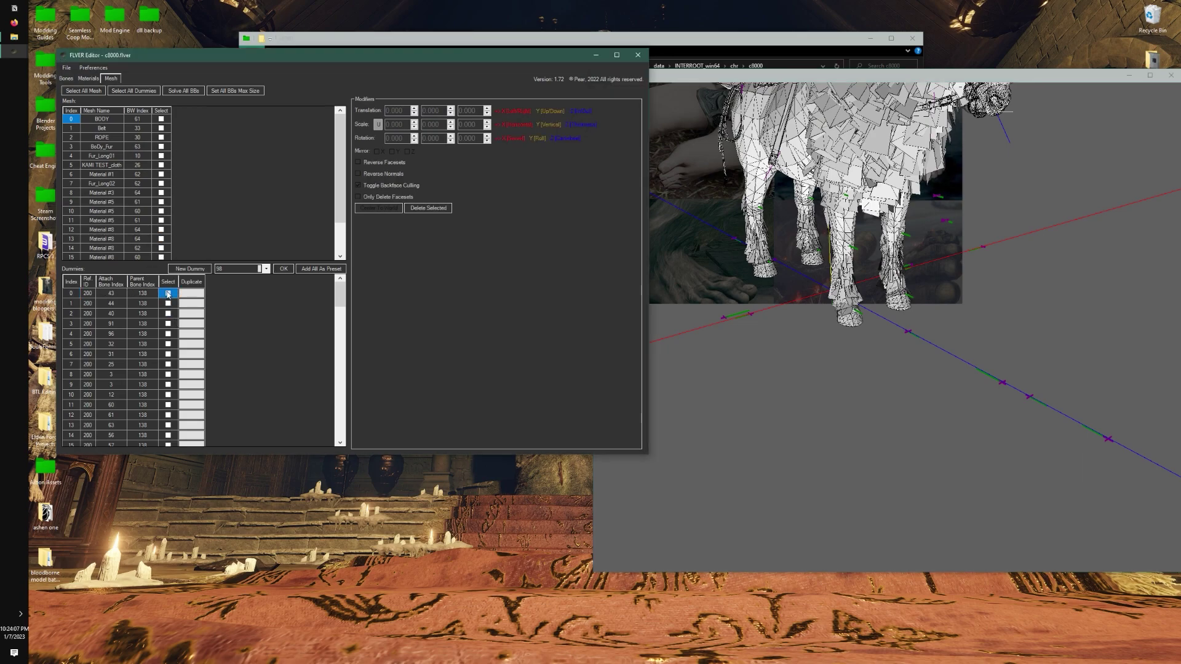
scroll(845, 206, "up", 4)
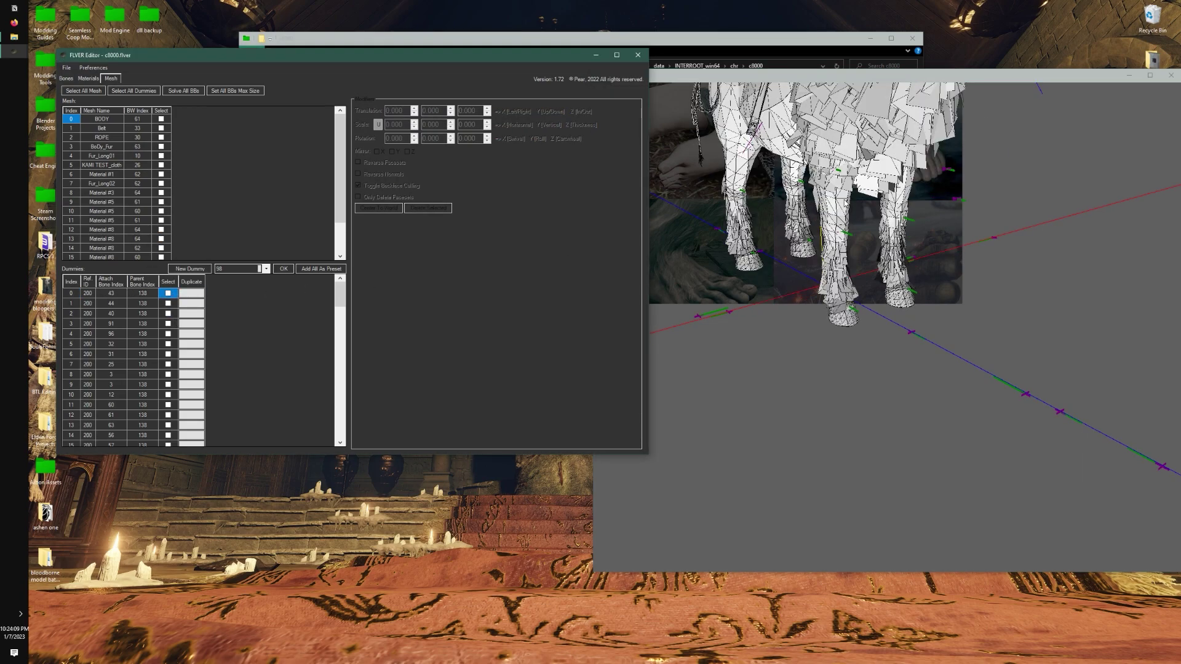
left_click(168, 374)
left_click(168, 375)
scroll(105, 381, "down", 1)
scroll(103, 381, "down", 15)
scroll(103, 382, "down", 15)
scroll(101, 376, "up", 20)
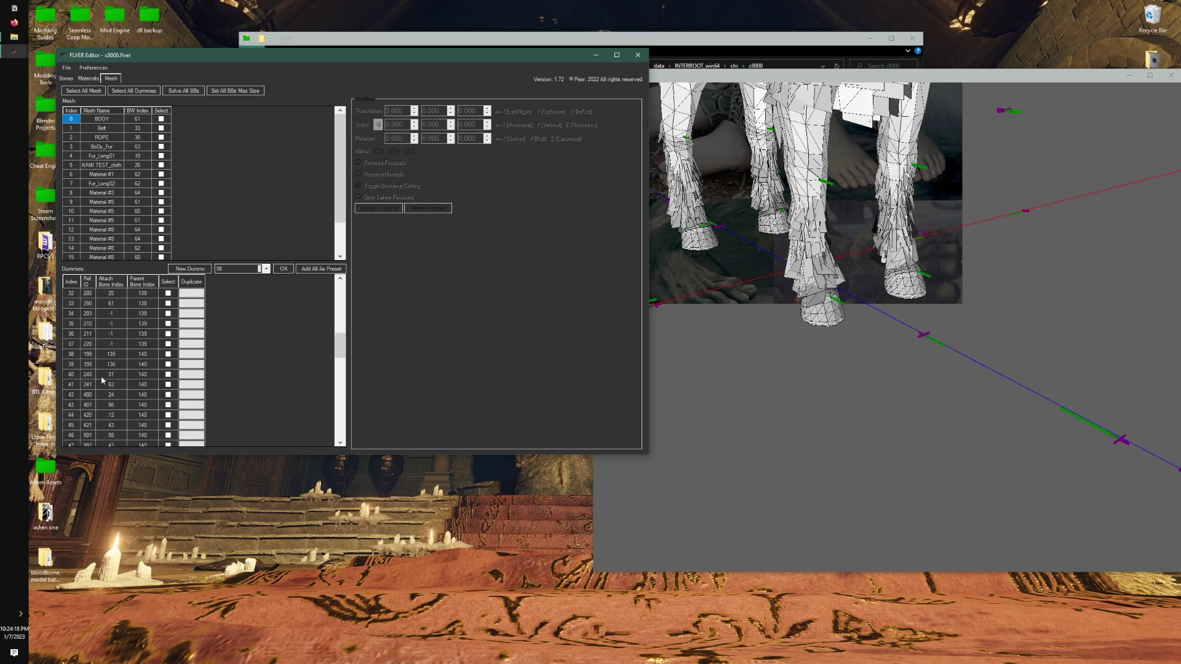
- Briefly select and deselect dummies 4 and 10 to locate them on the model
left_click(167, 333)
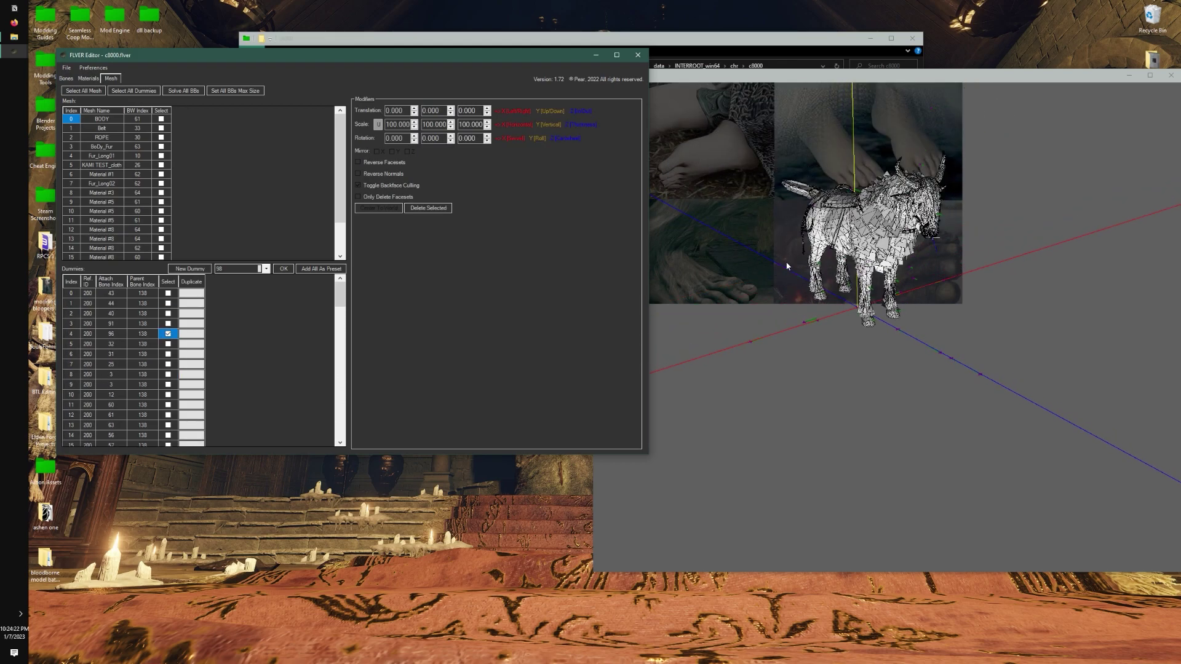
left_click(824, 245)
left_click(168, 333)
left_click(168, 397)
left_click(169, 397)
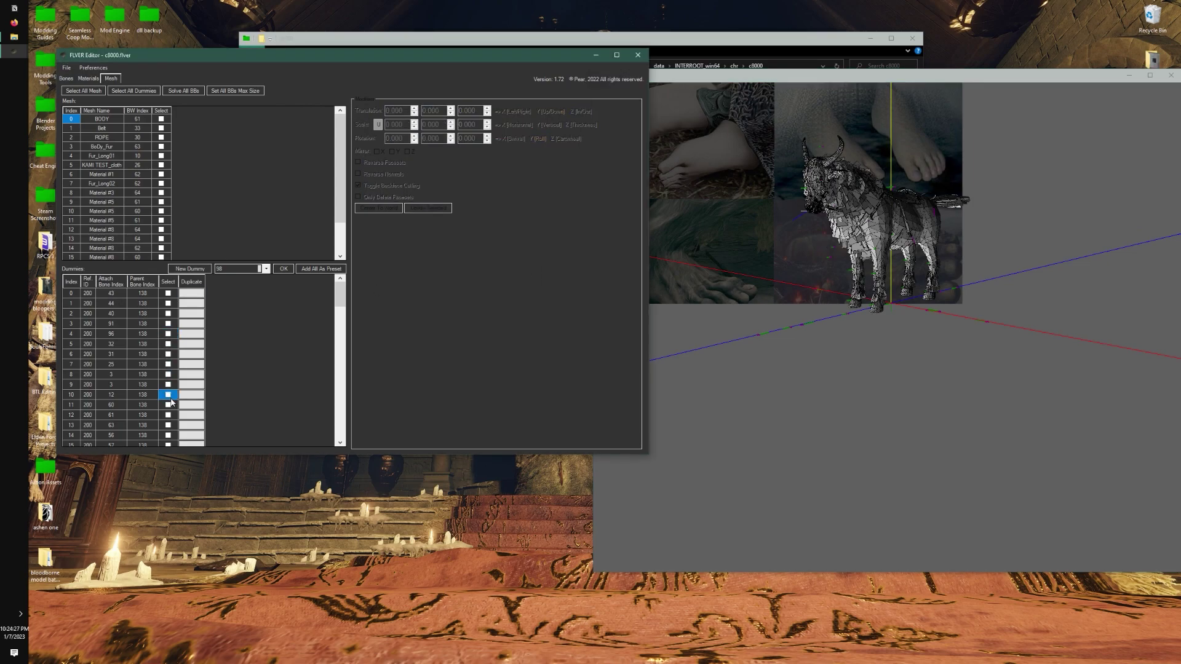
- Select individual dummies further down the list, including index 54, and view the model from another side
left_click(168, 434)
scroll(168, 385, "down", 2)
left_click(168, 385)
scroll(168, 384, "down", 8)
left_click(169, 396)
left_click(168, 396)
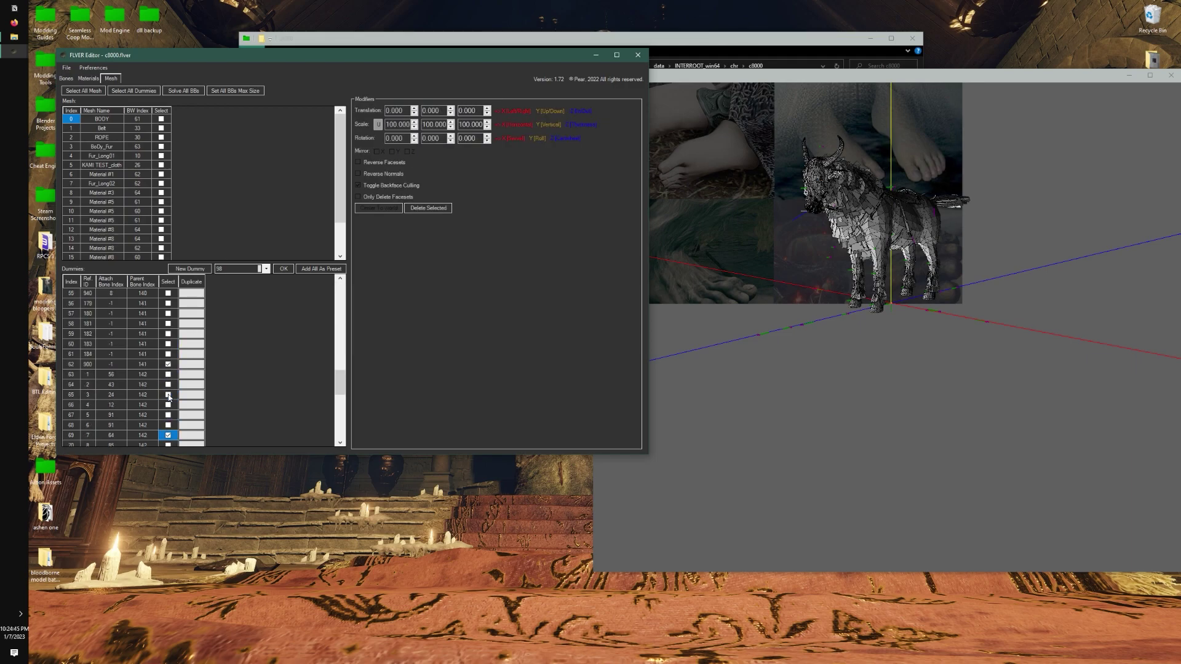
scroll(169, 397, "up", 2)
left_click(168, 415)
scroll(169, 395, "down", 1)
scroll(169, 394, "up", 2)
left_click_drag(745, 304, 841, 302)
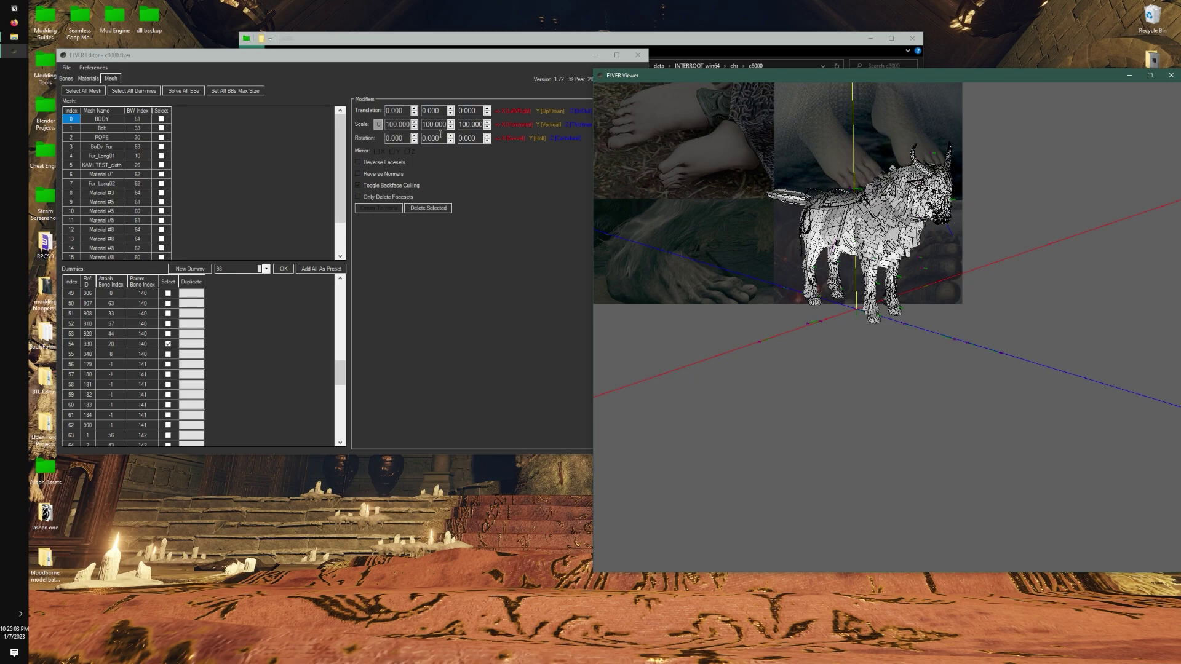
- Move dummy 54 by 50 along X and inspect its new location around the model's legs
left_click(408, 111)
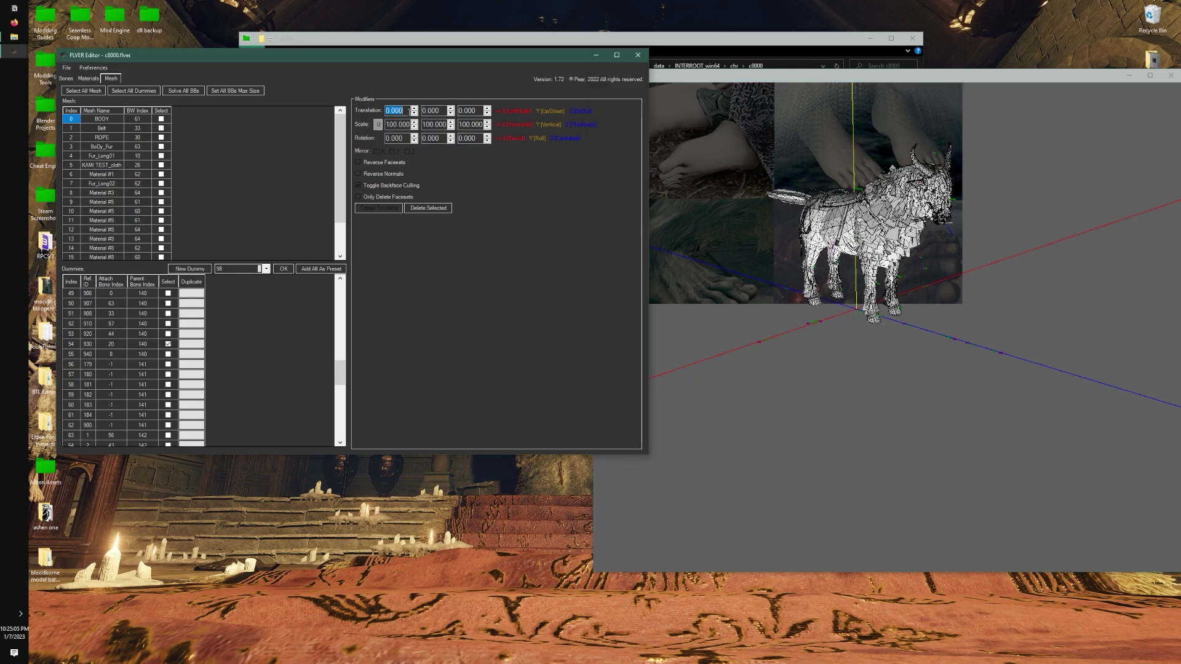
type("50")
key("Return")
left_click_drag(973, 292, 956, 255)
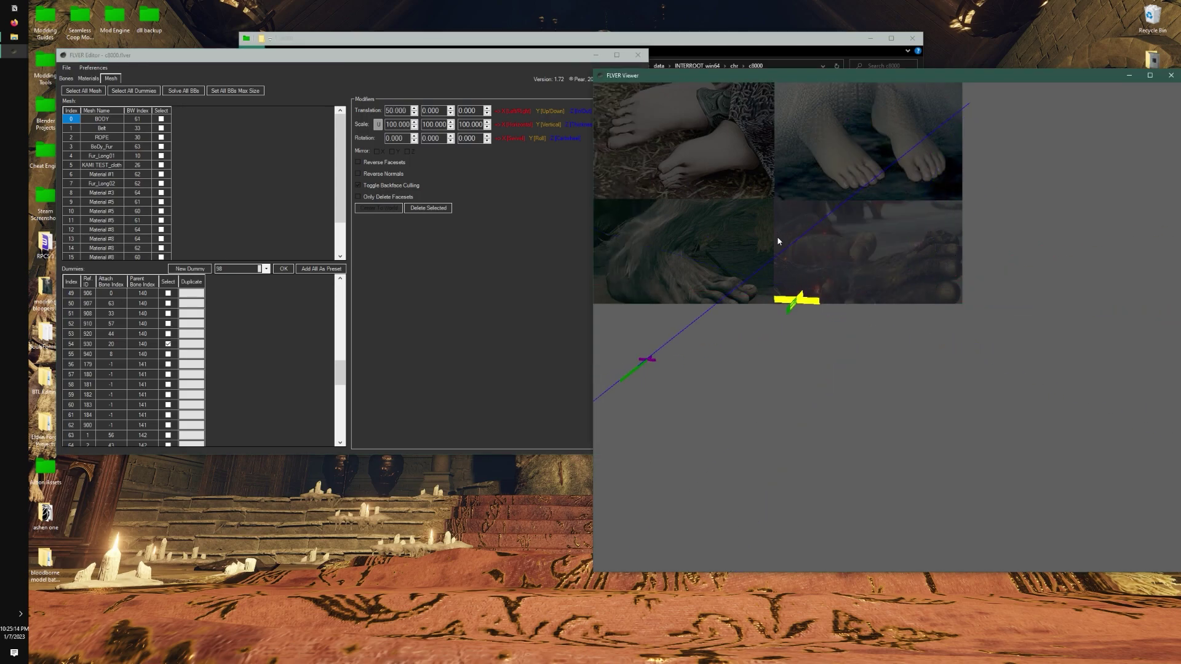
left_click_drag(778, 239, 747, 316)
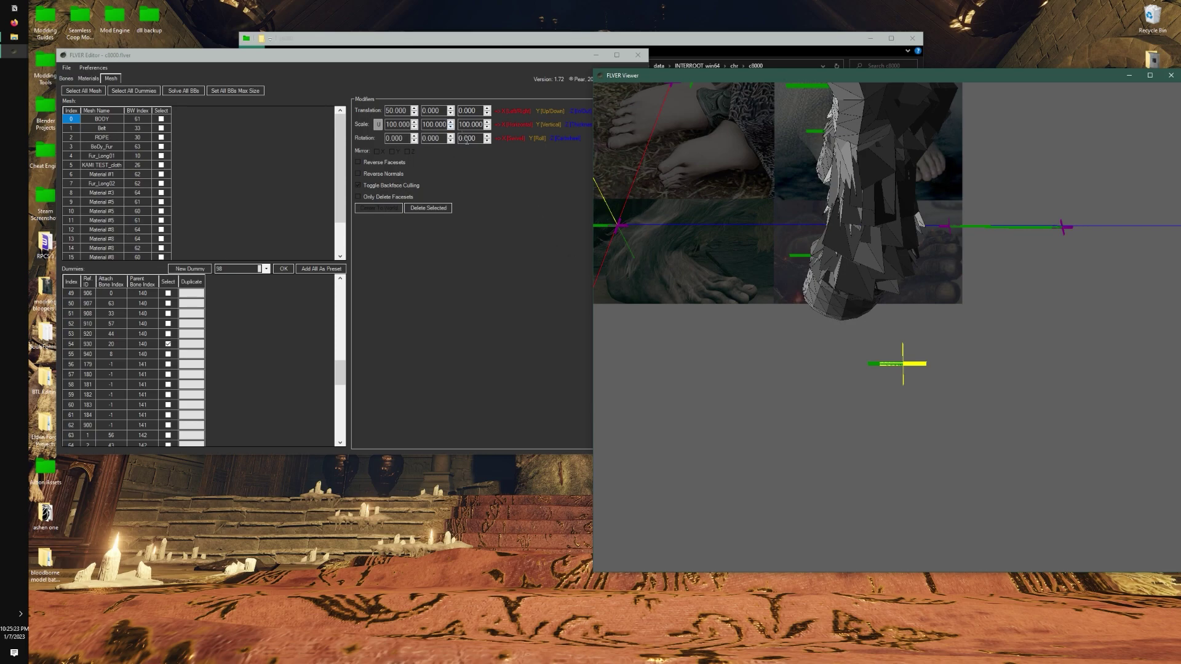
- Rotate dummy 54 by 90 around the Z axis and inspect its orientation from several angles
left_click(439, 125)
double_click(439, 125)
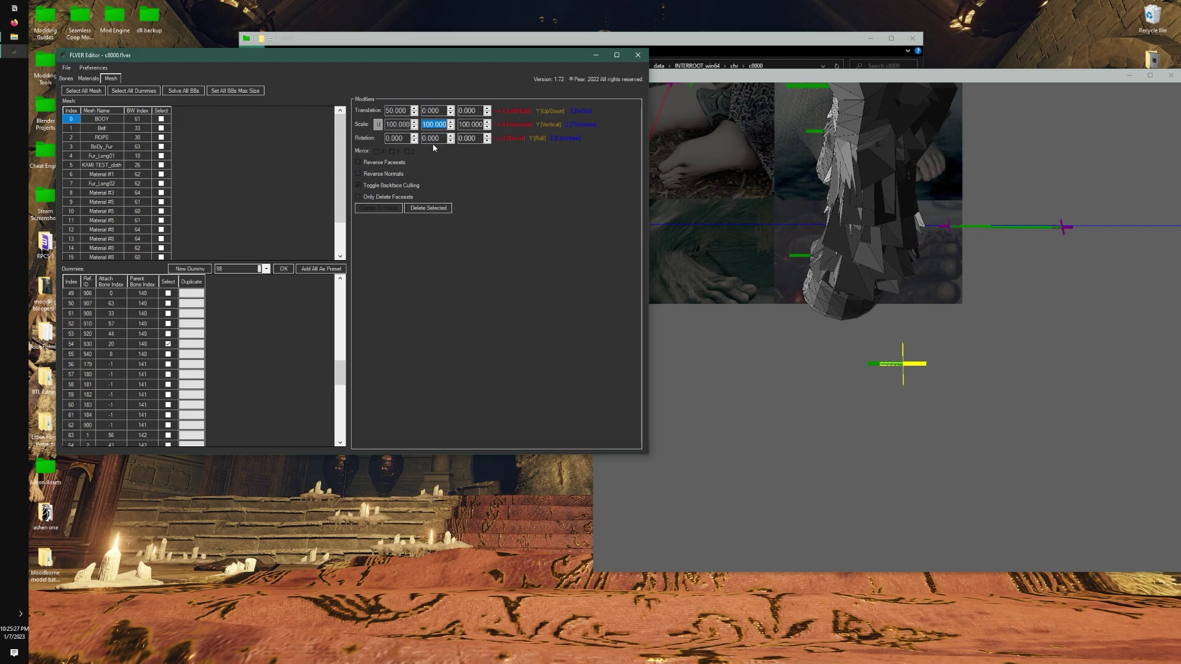
double_click(470, 139)
type("90")
key("Return")
left_click_drag(837, 320, 890, 380)
left_click_drag(682, 317, 827, 434)
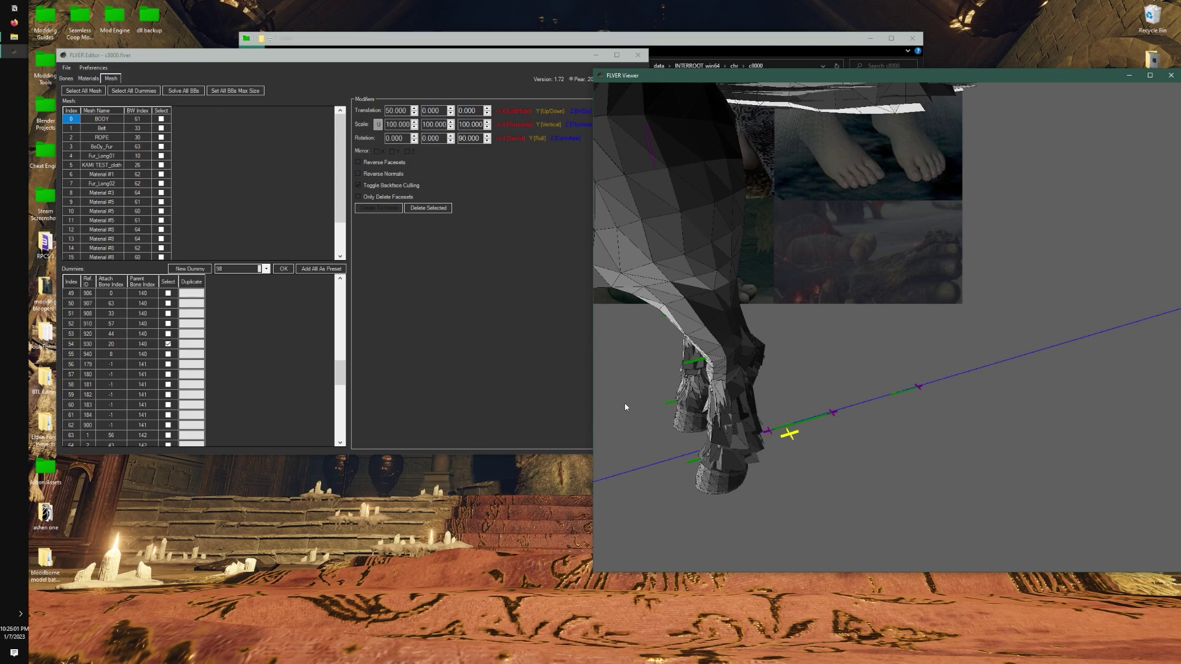
- Deselect dummy 54, duplicate it, and go to the end of the dummy list to find the copy
left_click(412, 226)
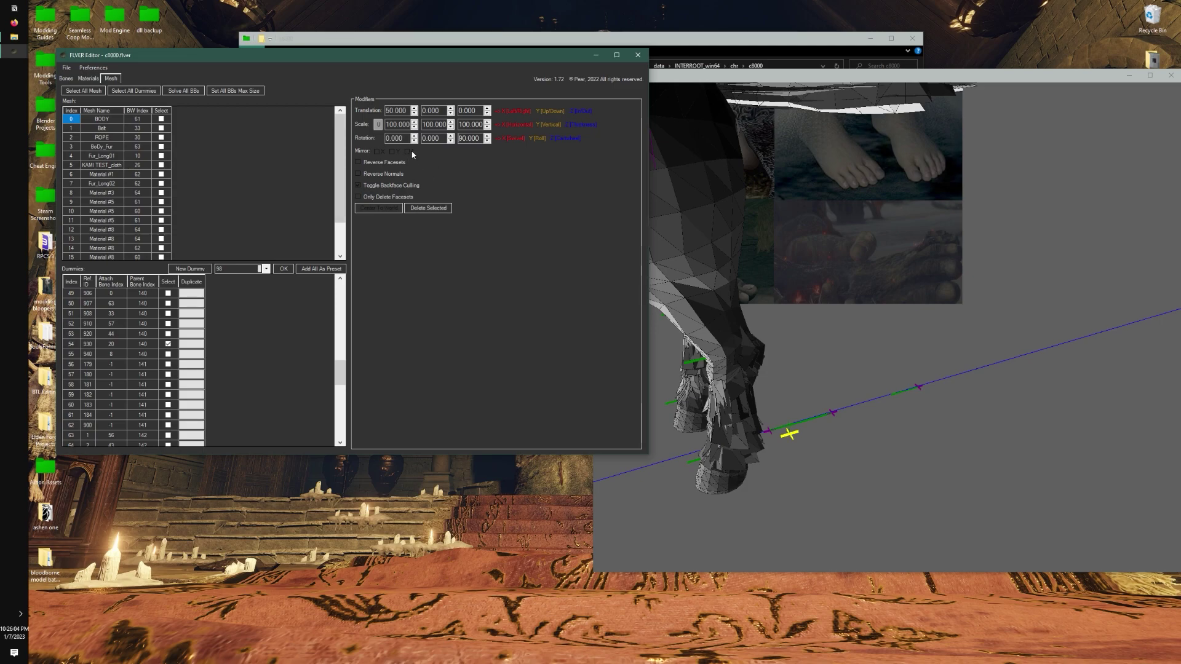
scroll(221, 322, "down", 1)
left_click(168, 313)
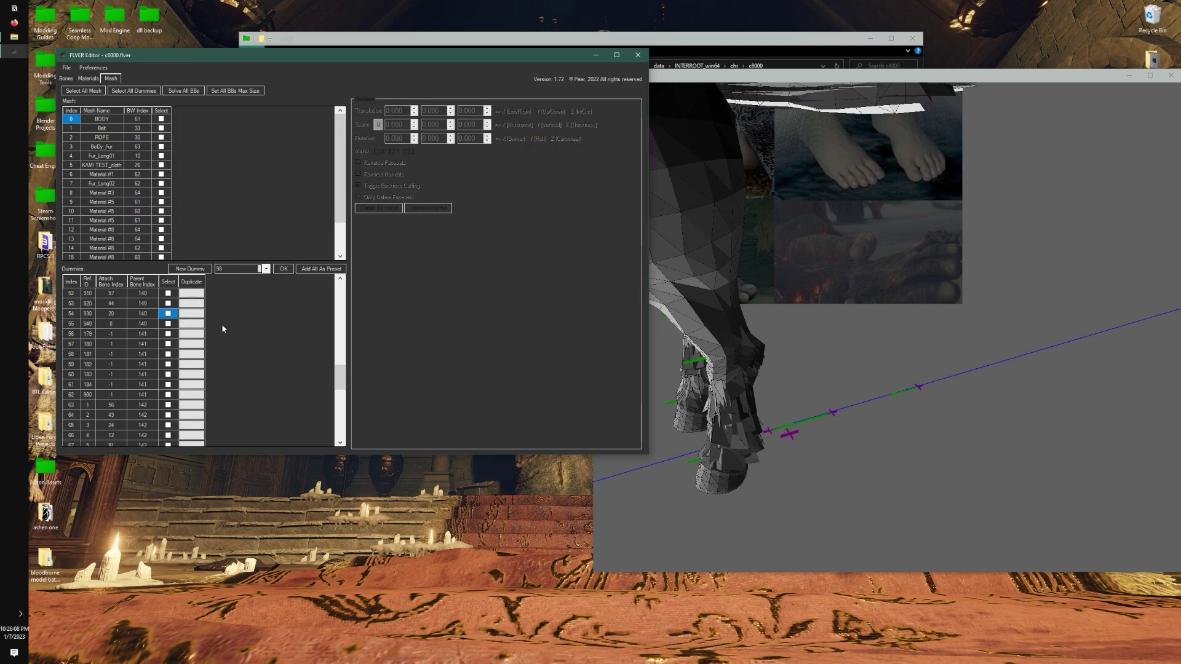
left_click(167, 314)
left_click(191, 314)
scroll(245, 319, "down", 20)
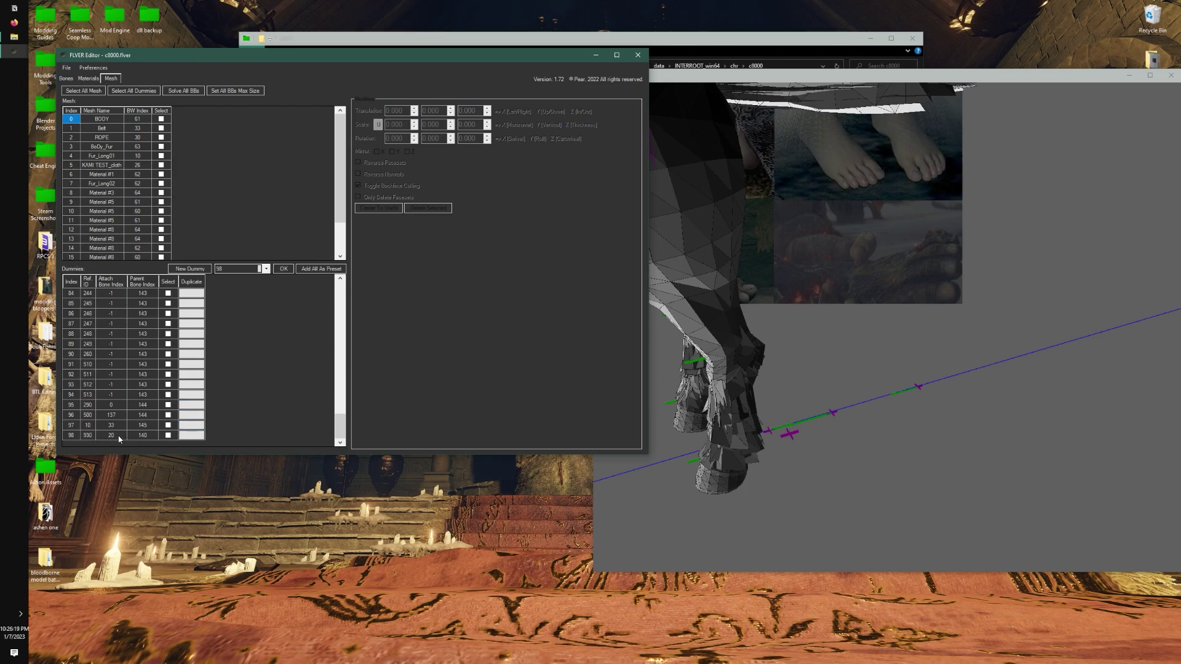
- Select dummy 97, move it by 100 along Y, and inspect its position above the model's head
left_click(168, 425)
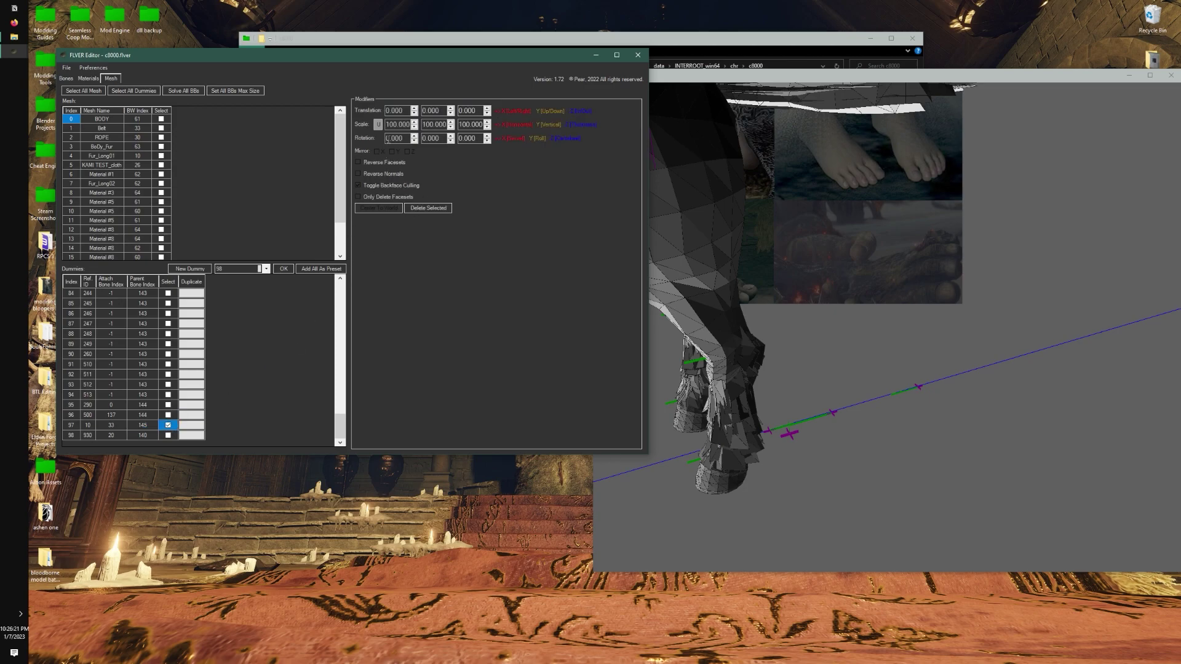
double_click(433, 111)
type("100")
key("Return")
scroll(767, 213, "down", 8)
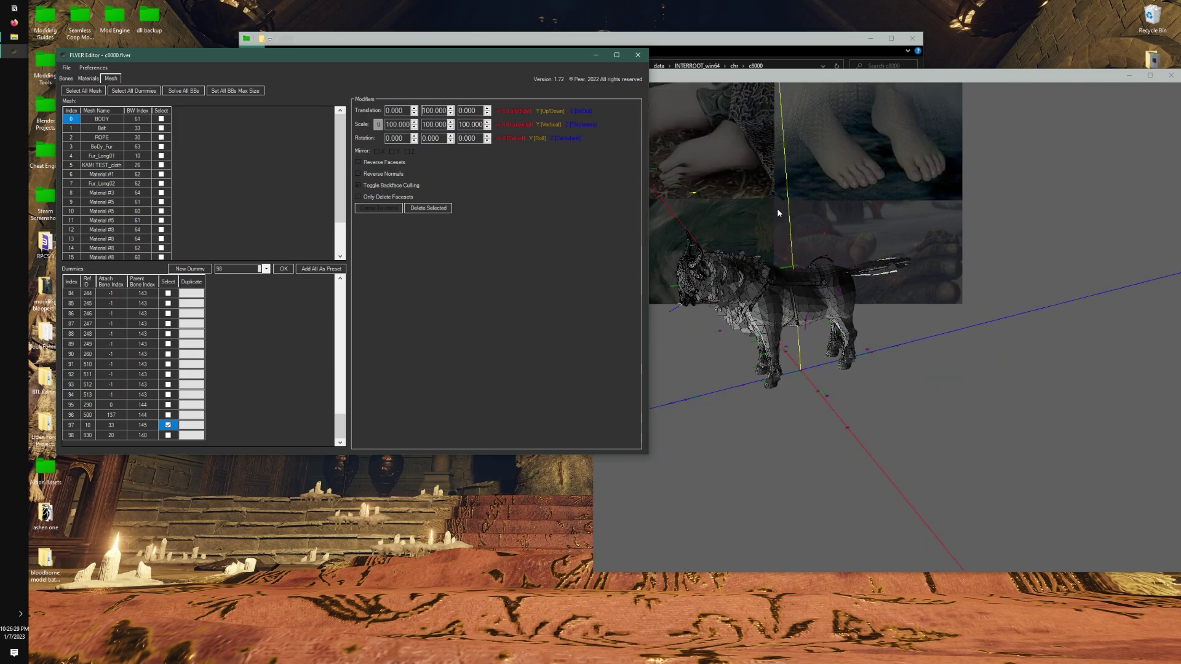
scroll(673, 177, "up", 2)
left_click_drag(763, 373, 927, 372)
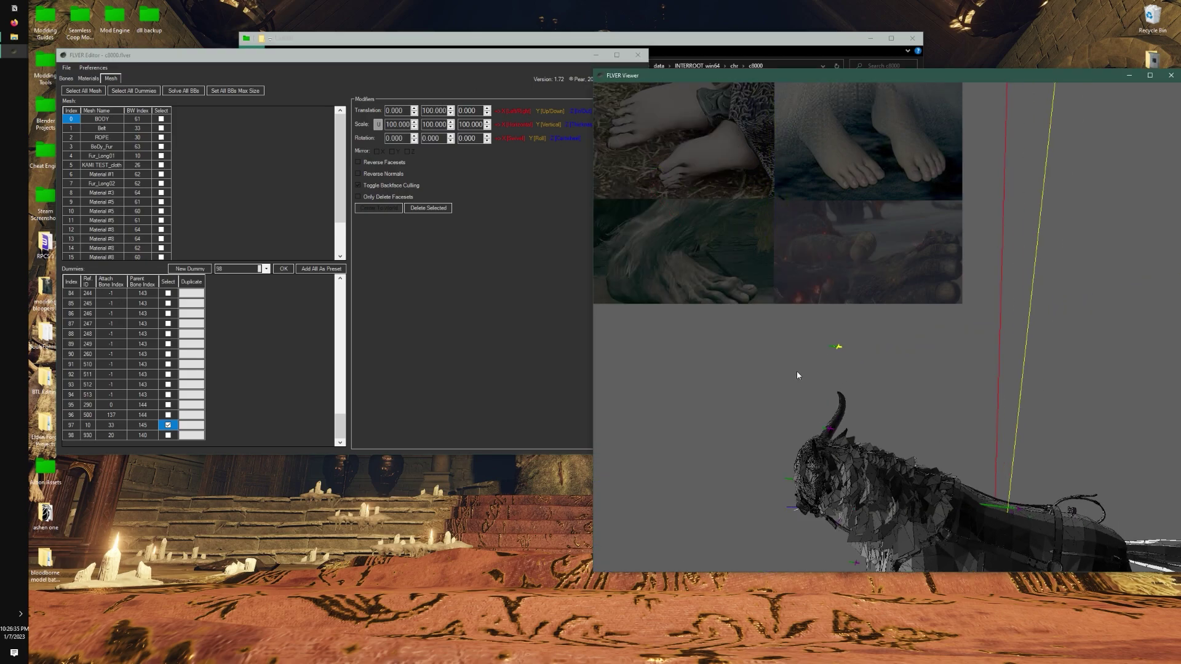
scroll(797, 374, "up", 6)
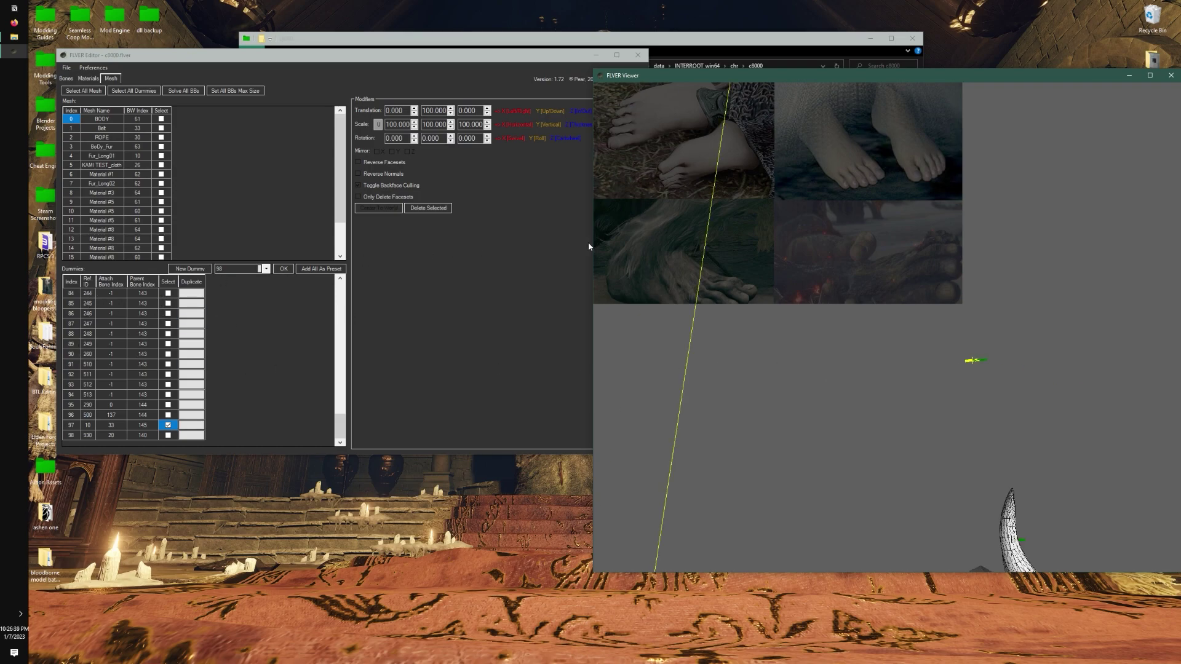
left_click_drag(593, 236, 661, 211)
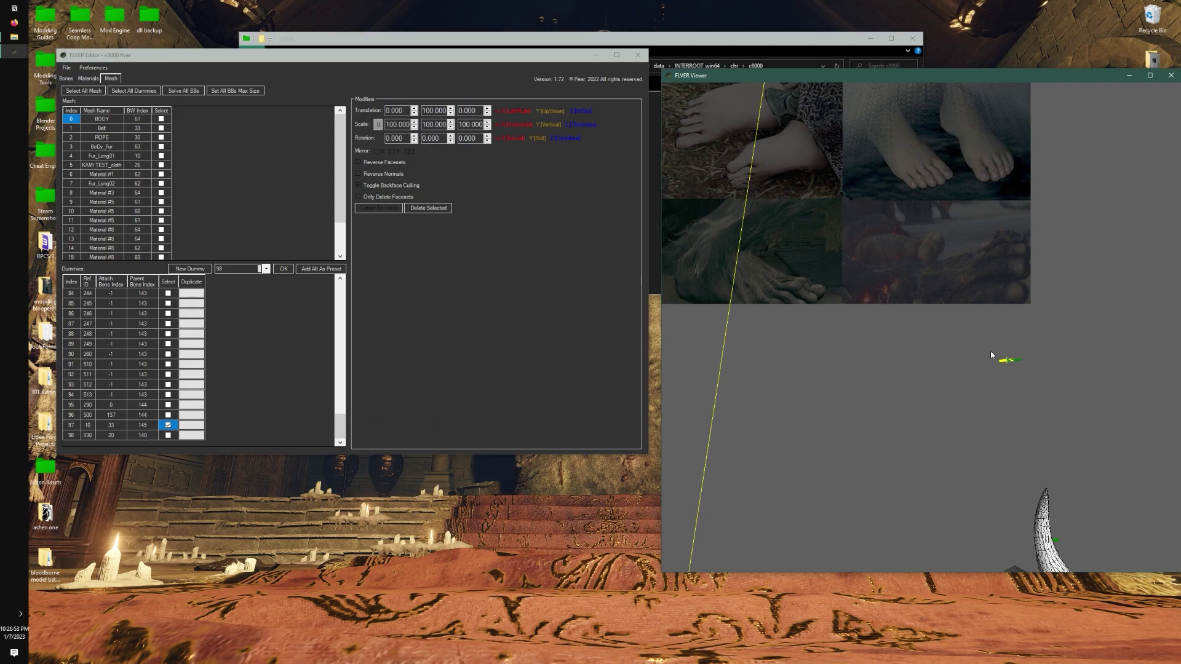
- Show the model's materials and widen the editor and the material table so that all preset and delete columns fit
mouse_move(340, 425)
left_mouse_down()
mouse_move(342, 278)
mouse_move(338, 429)
left_mouse_up()
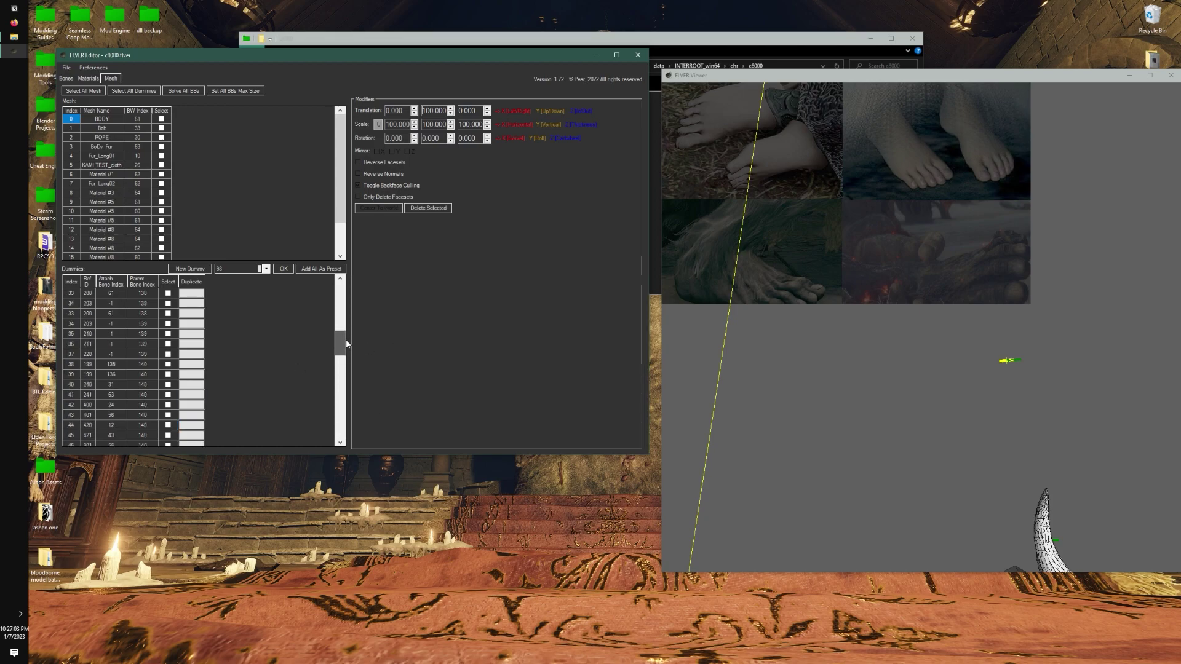
left_click(96, 80)
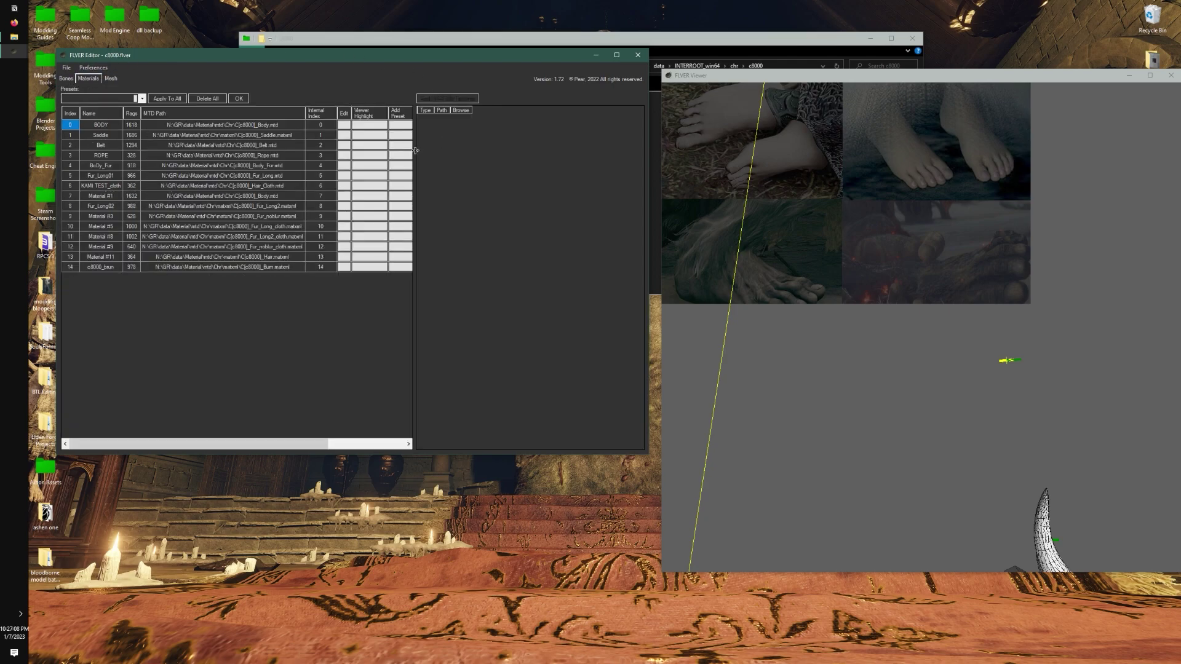
left_click_drag(415, 150, 511, 153)
left_click_drag(648, 170, 756, 171)
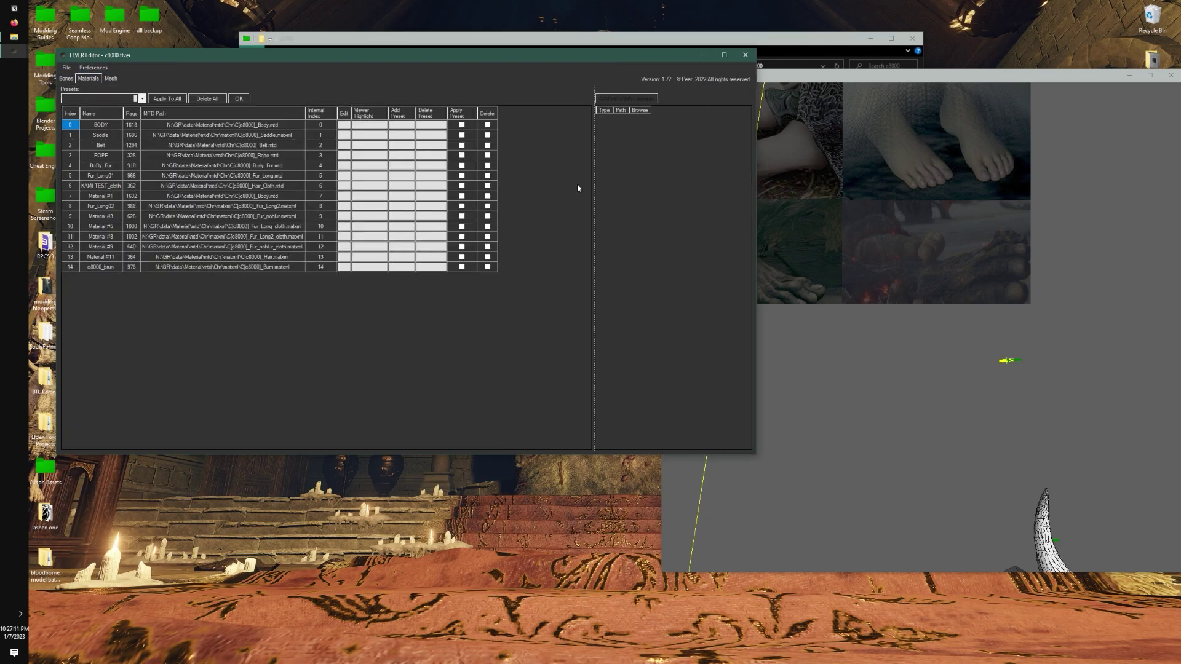
left_click_drag(590, 186, 515, 186)
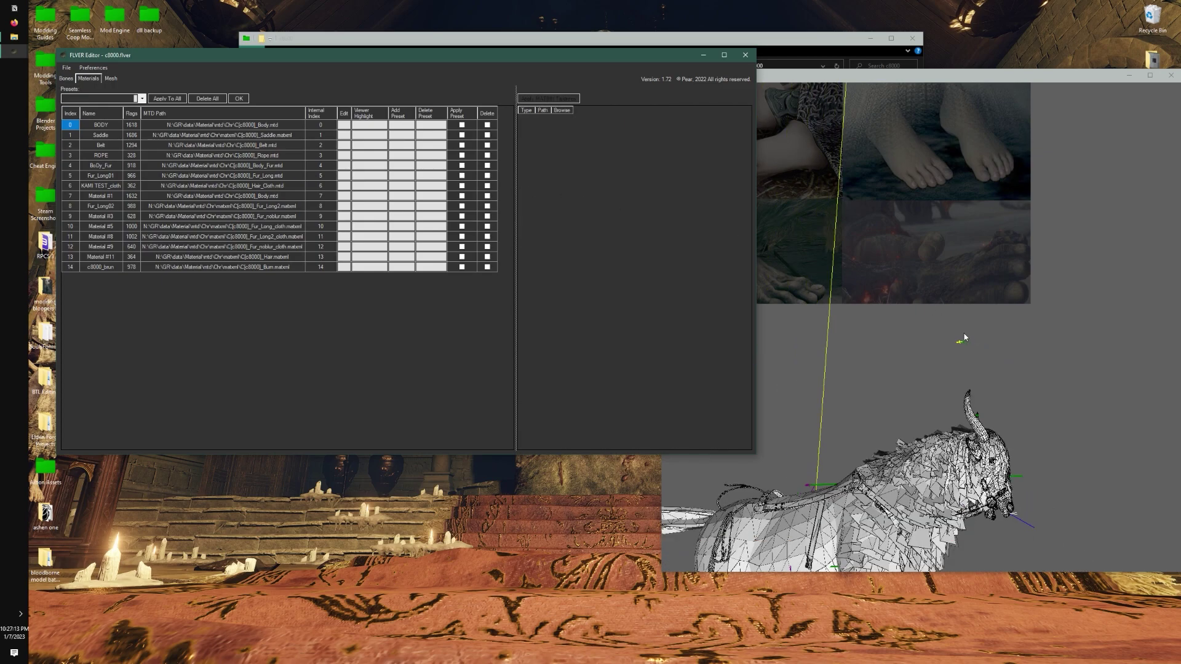
- Highlight the first materials in the viewer one after another, ending with Belt, and inspect the belt straps on the model
left_click_drag(916, 416, 836, 403)
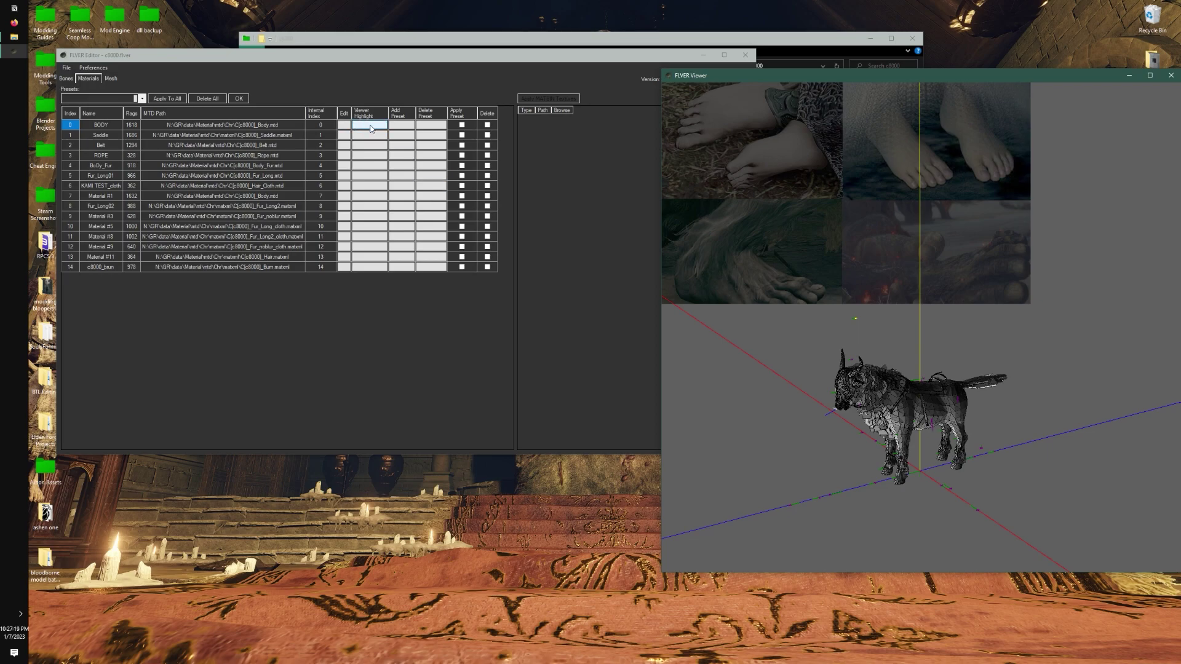
left_click(366, 129)
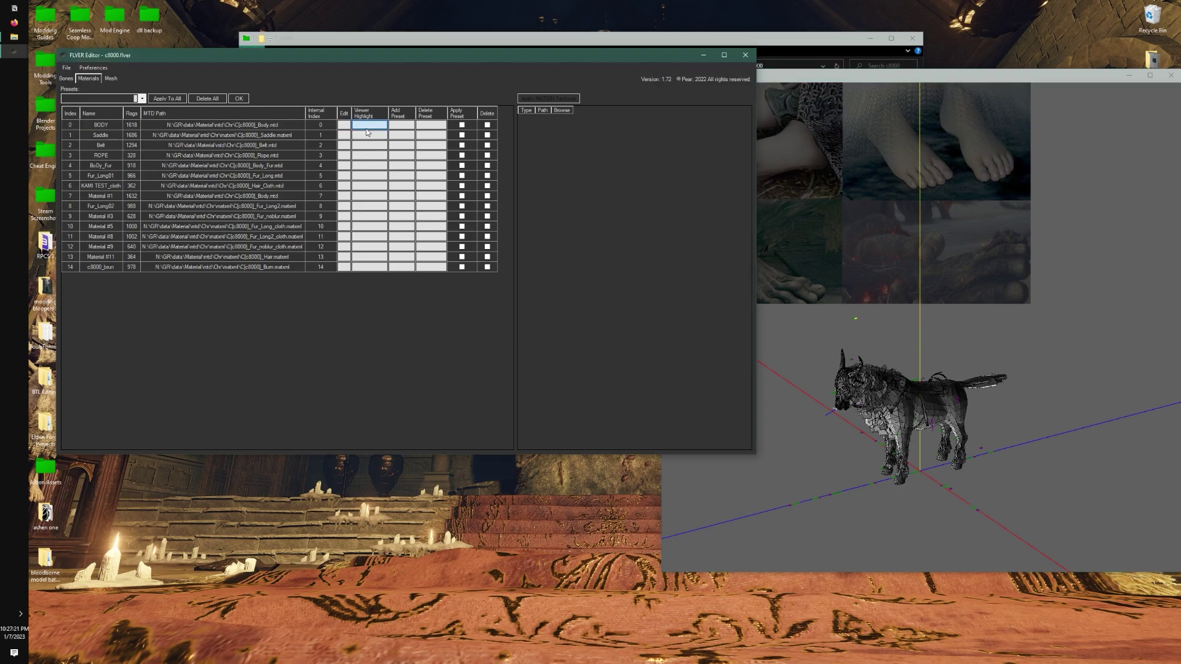
left_click(367, 134)
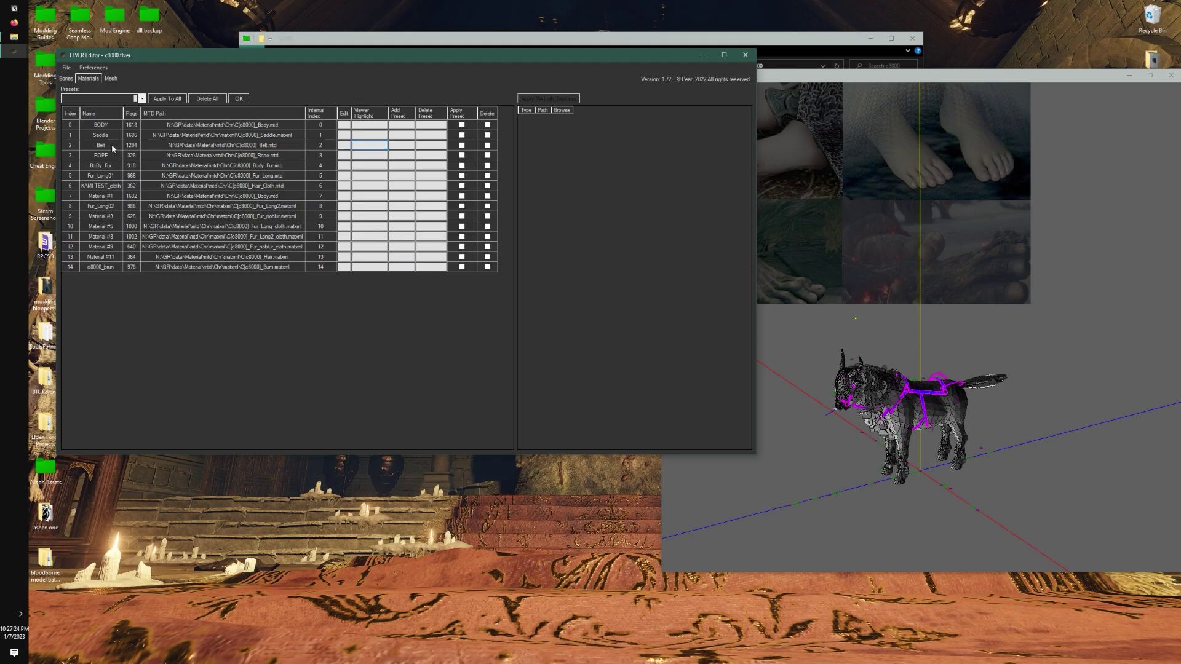
scroll(782, 356, "up", 4)
left_click_drag(782, 357, 980, 334)
middle_click_drag(775, 323, 833, 333)
left_click_drag(835, 335, 708, 321)
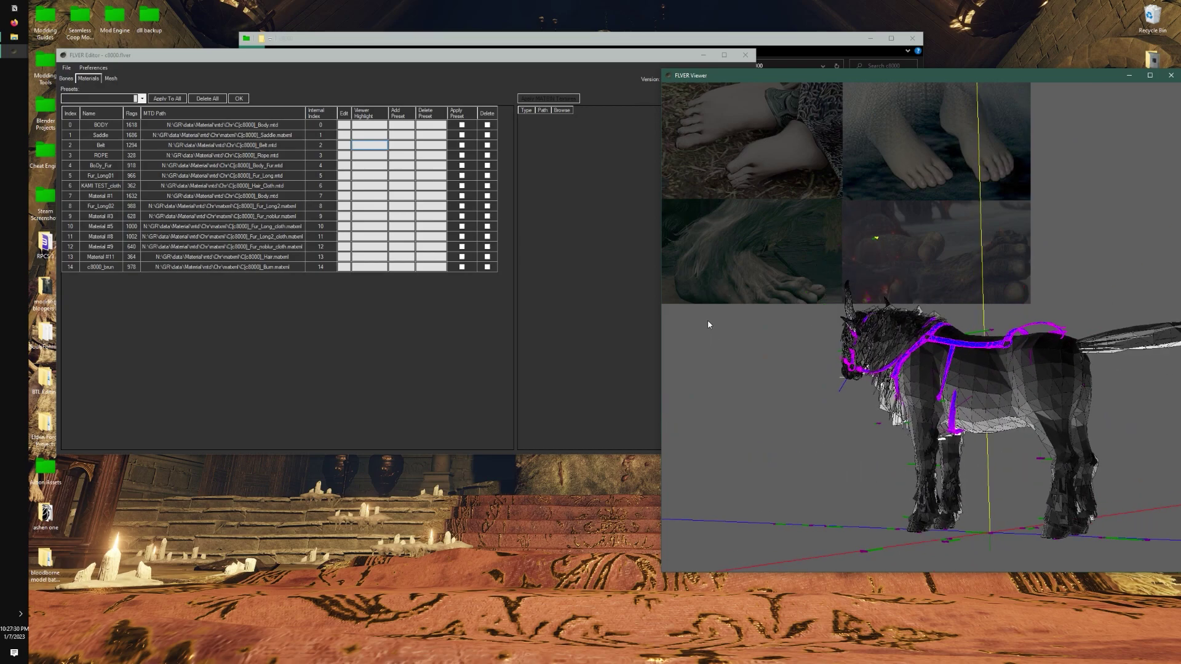
- Open the Belt material's texture list, enlarge the editor to fit it, and add Belt as a material preset
left_click(111, 79)
left_click(88, 78)
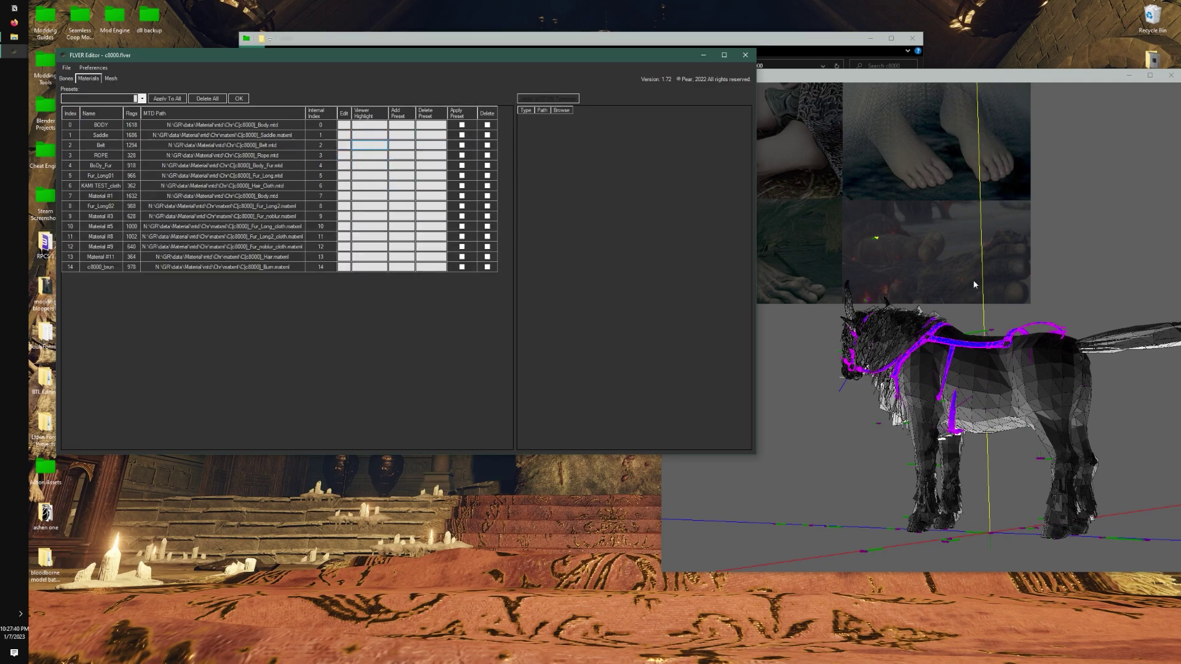
left_click(343, 146)
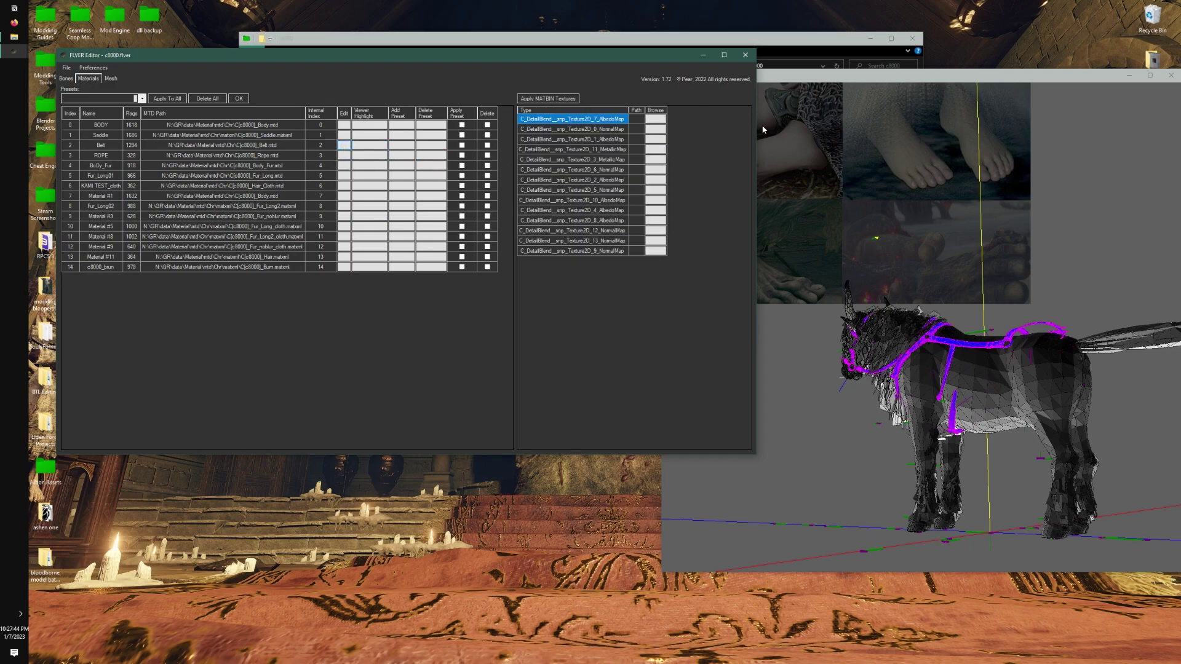
left_click_drag(760, 131, 834, 136)
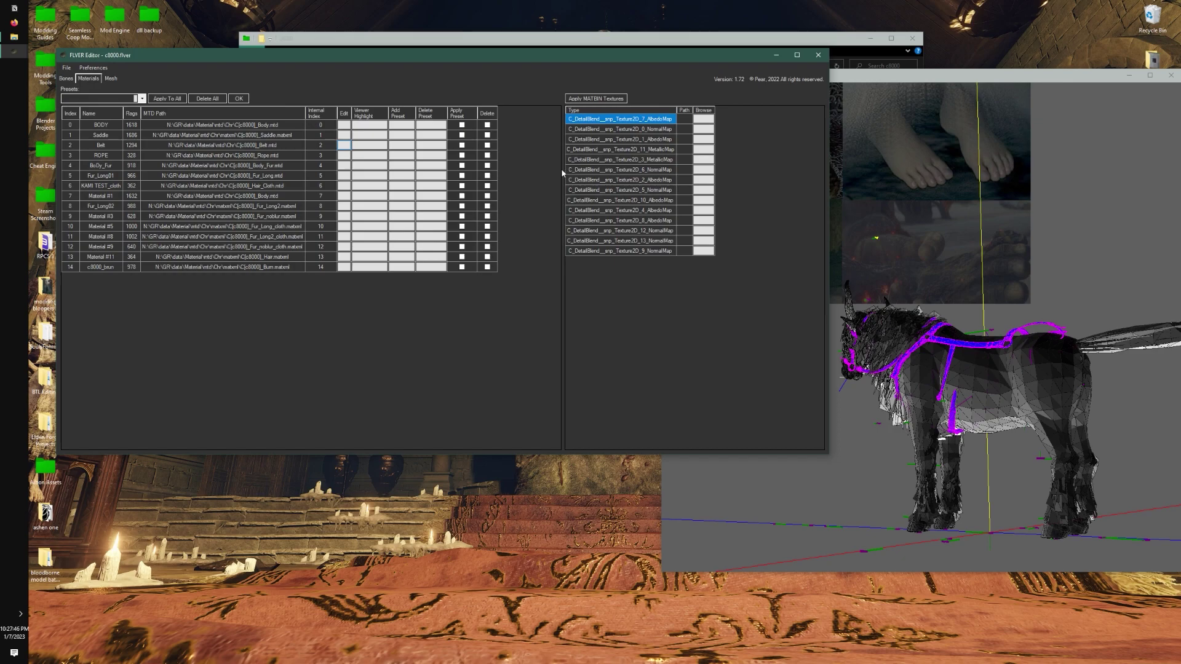
left_click_drag(561, 168, 513, 179)
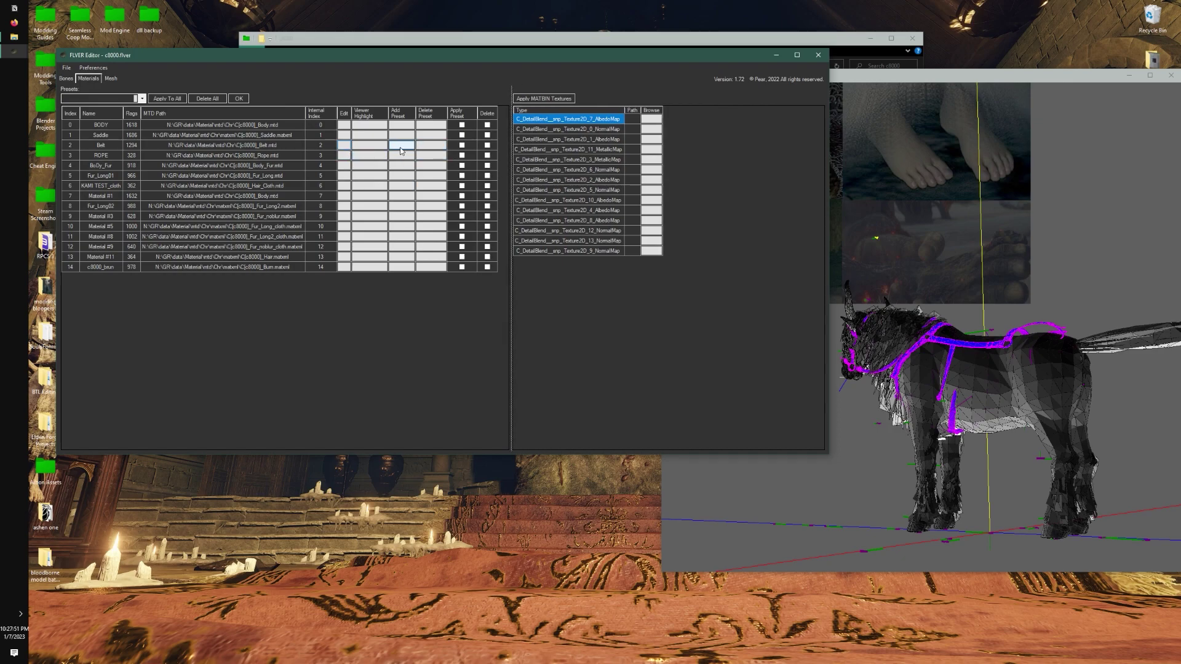
left_click_drag(955, 265, 1097, 306)
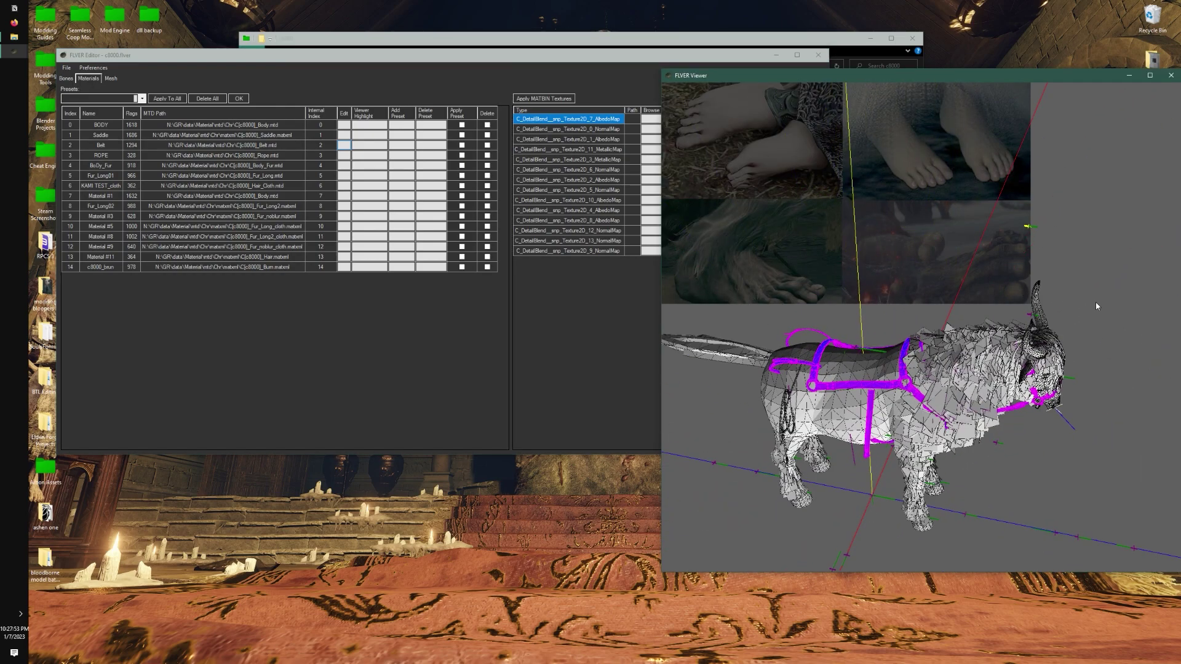
left_click(397, 147)
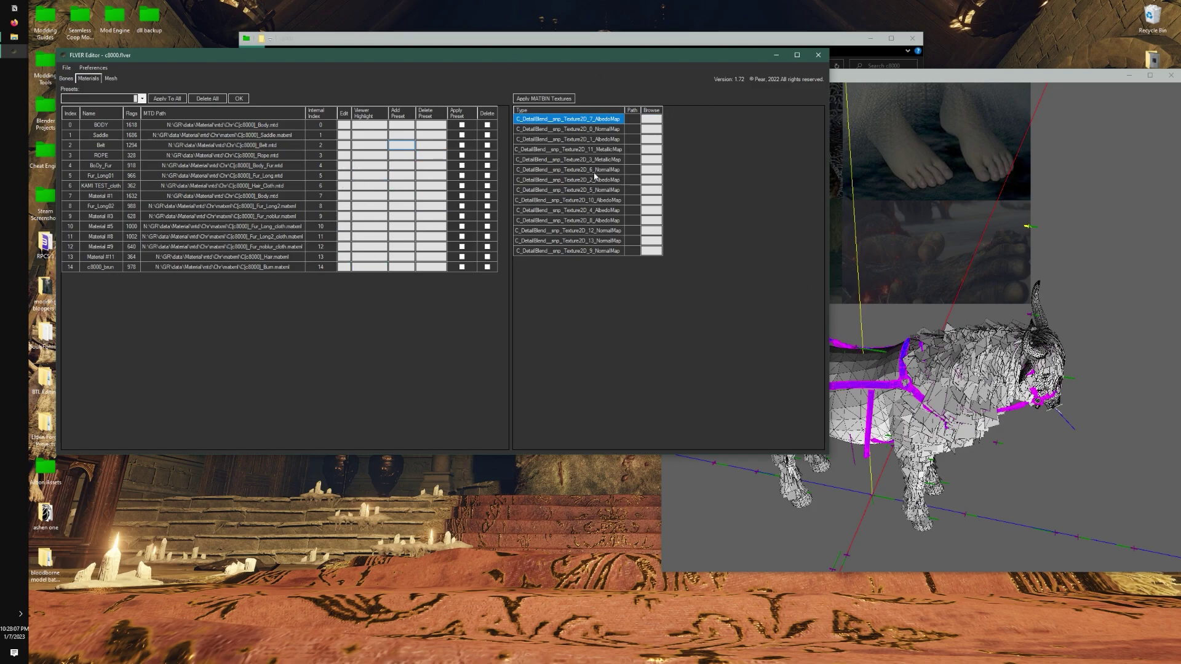
- Highlight Material #1 in the viewer and apply the Belt preset to it
left_click(363, 195)
left_click_drag(1041, 310, 910, 305)
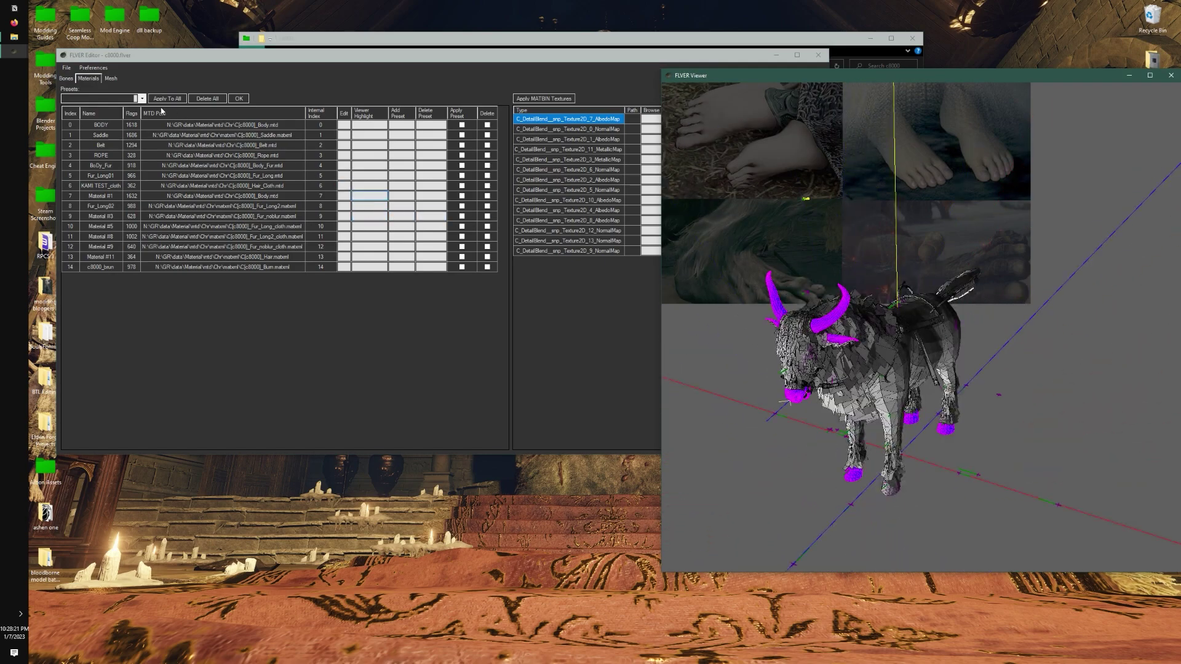
left_click(107, 98)
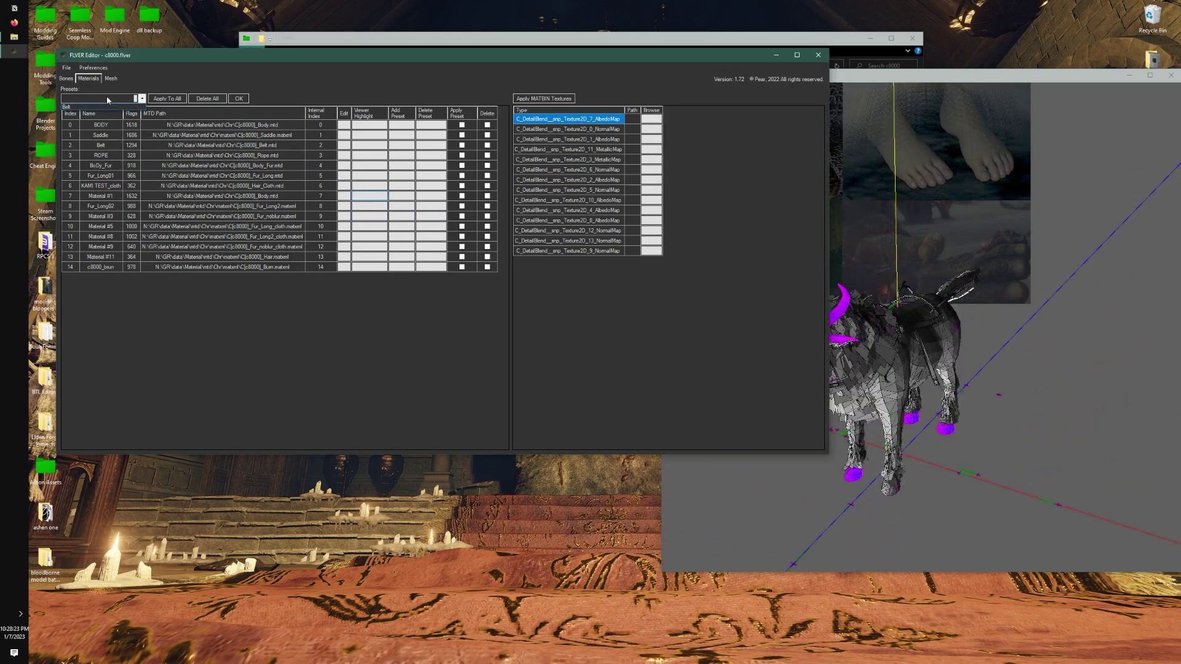
left_click(105, 107)
left_click(462, 196)
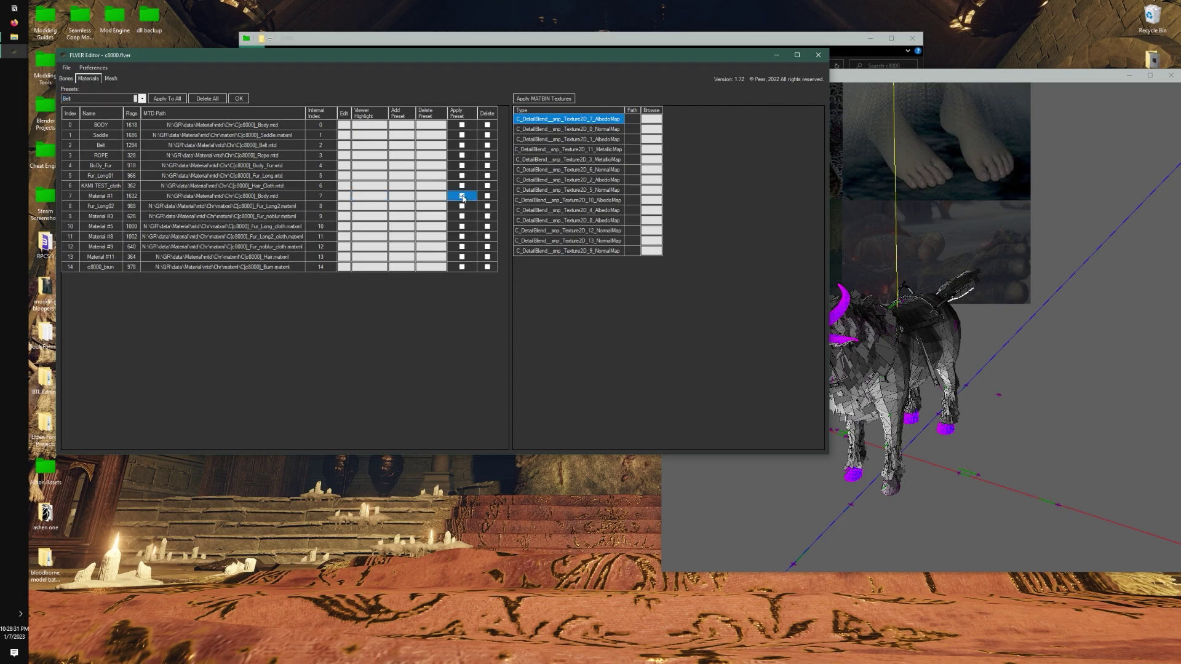
left_click(238, 99)
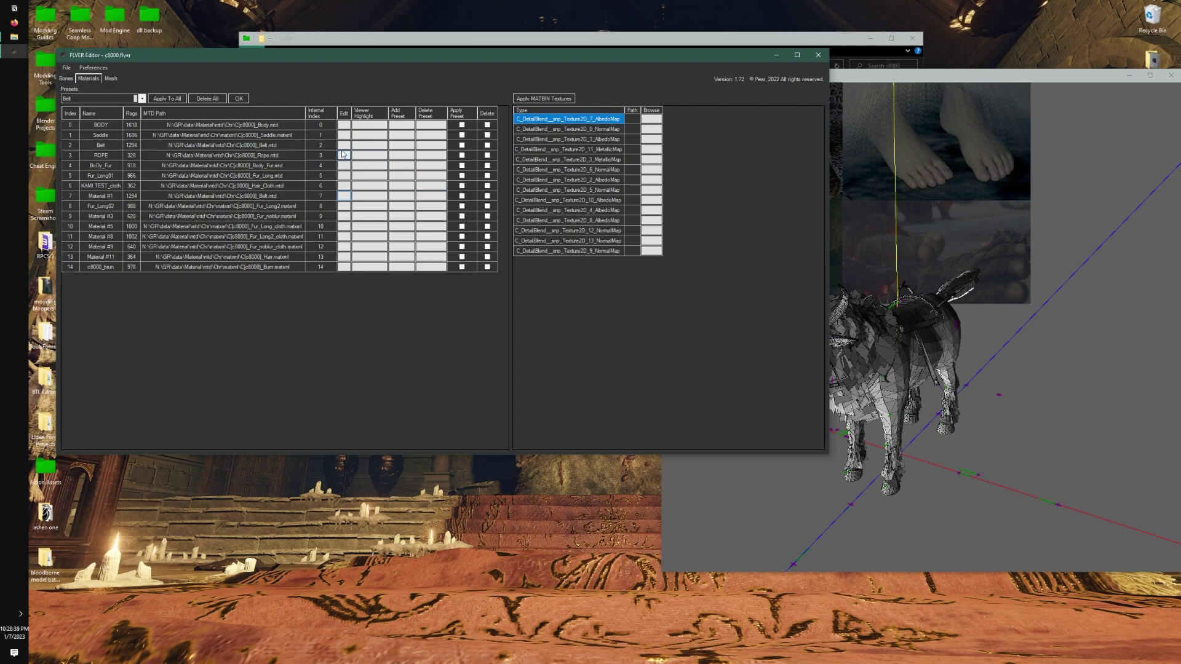
- Compare the texture lists of several materials, including Saddle, Belt and the changed Material #1
left_click(342, 136)
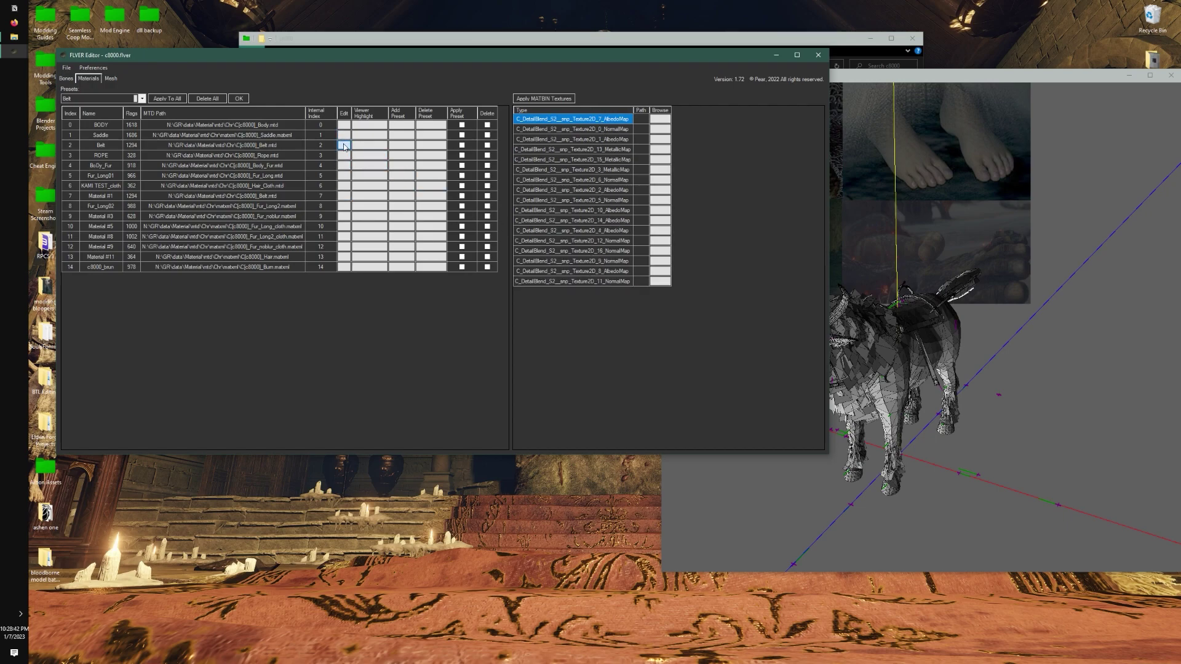
left_click(343, 146)
left_click(343, 186)
left_click(345, 196)
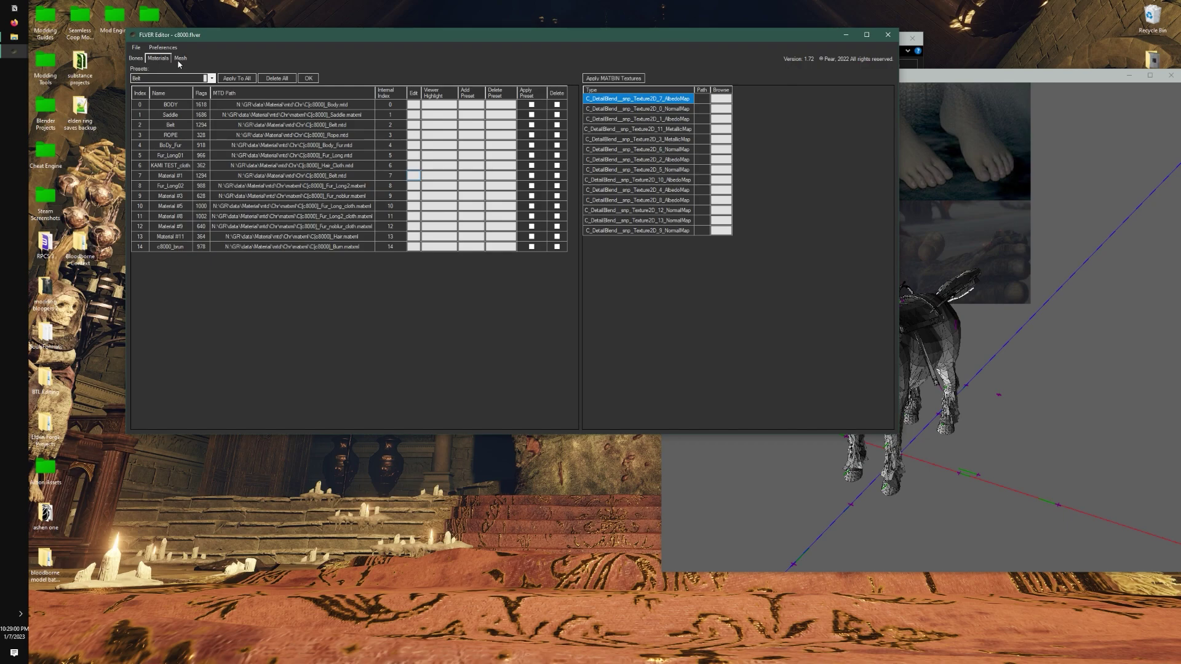
- Switch to File Explorer and open the Local Disk (C:) drive
left_click(13, 37)
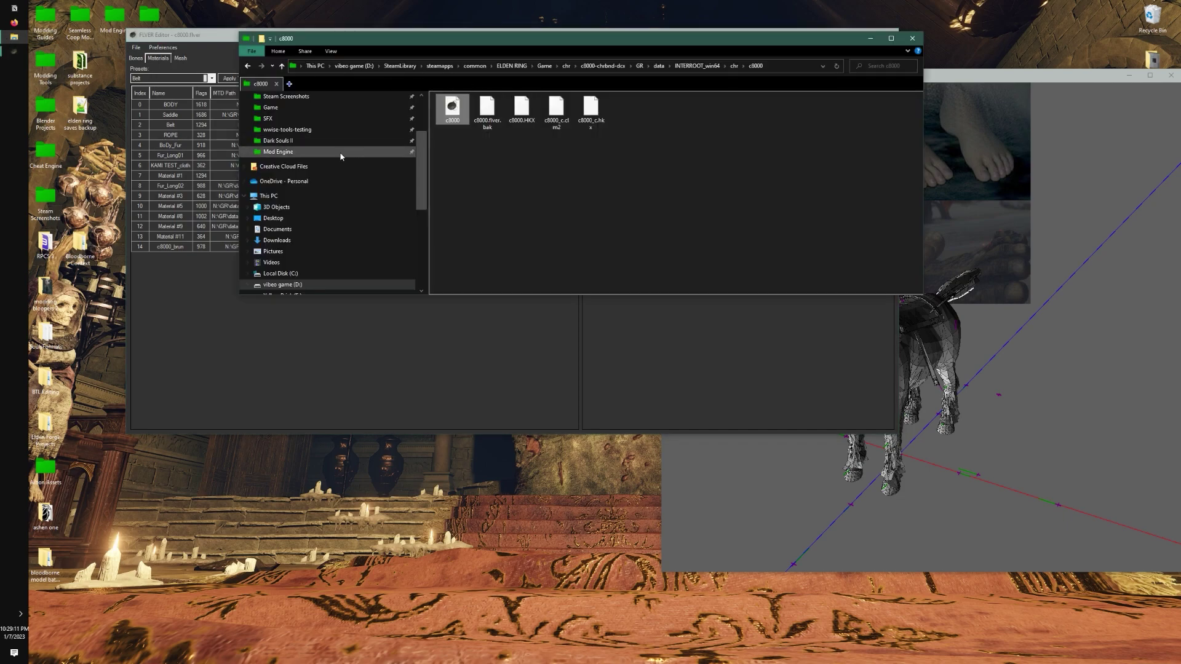
scroll(307, 194, "up", 1)
scroll(306, 195, "down", 1)
left_click(281, 284)
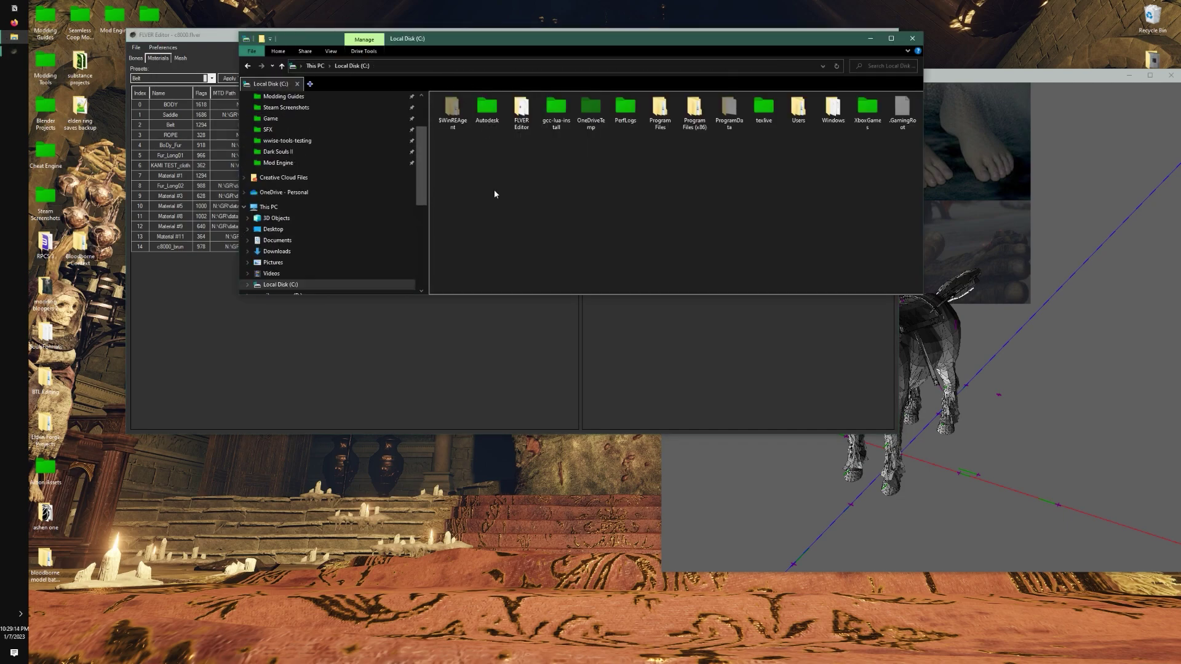
- Open mpresets.json from C:\FLVER Editor\Debug and read through the saved Belt preset's texture entries
double_click(522, 110)
double_click(452, 108)
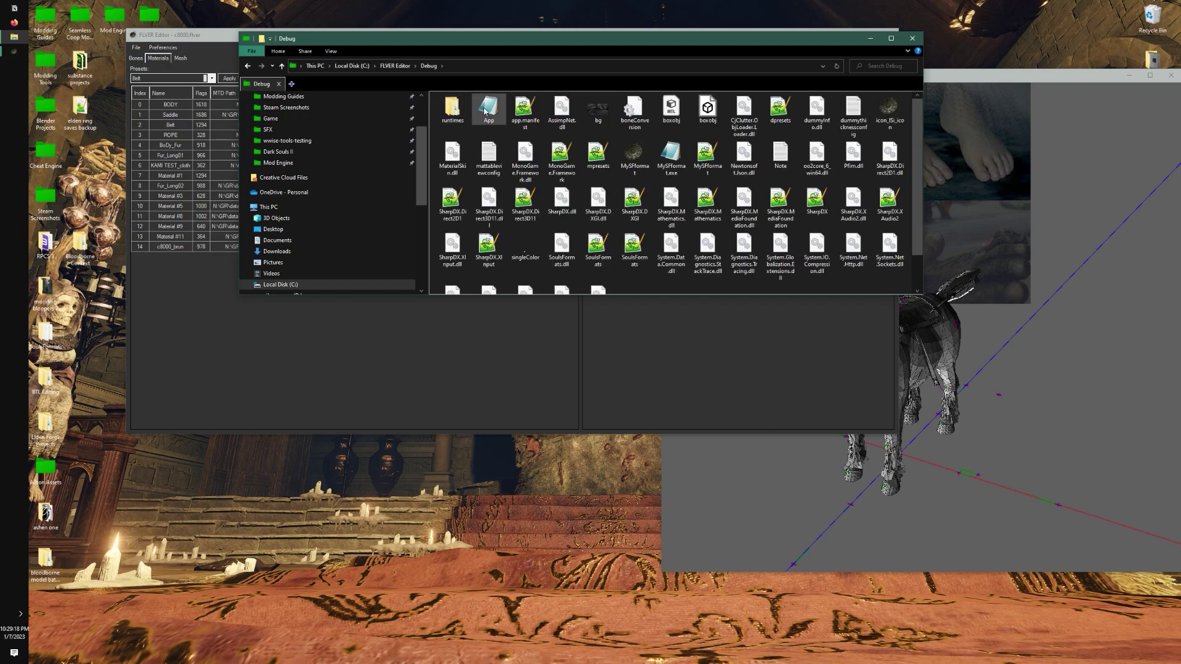
double_click(605, 152)
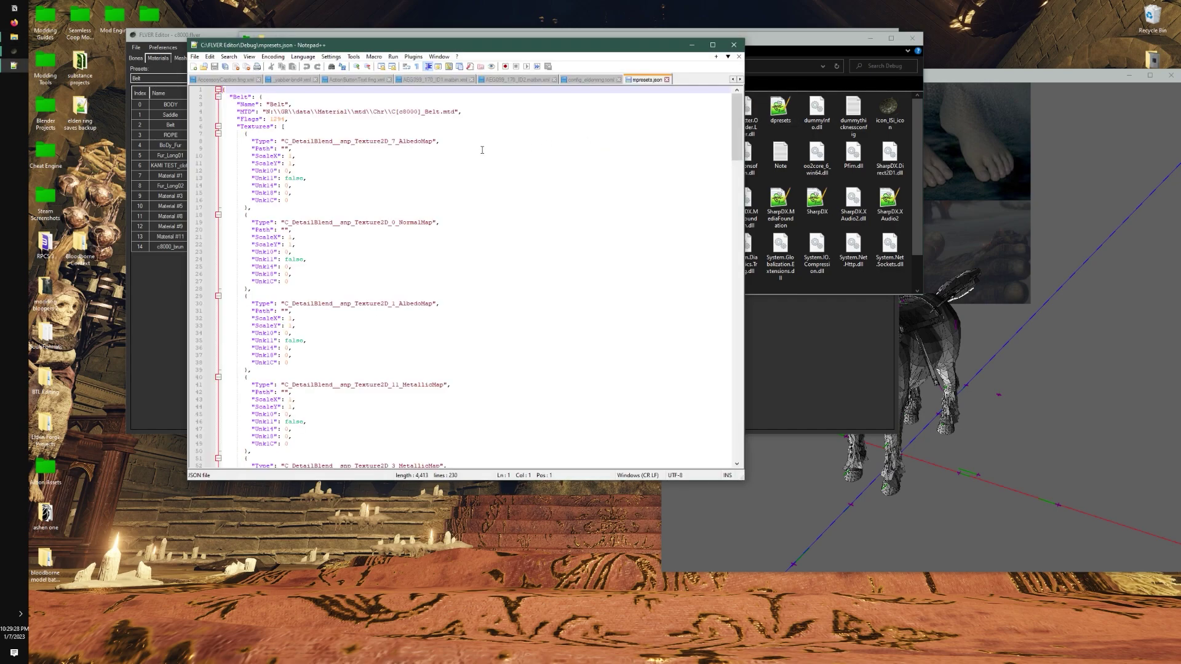
scroll(482, 150, "down", 1)
mouse_move(737, 118)
left_mouse_down()
mouse_move(757, 387)
mouse_move(763, 111)
mouse_move(747, 98)
left_mouse_up()
scroll(374, 272, "down", 15)
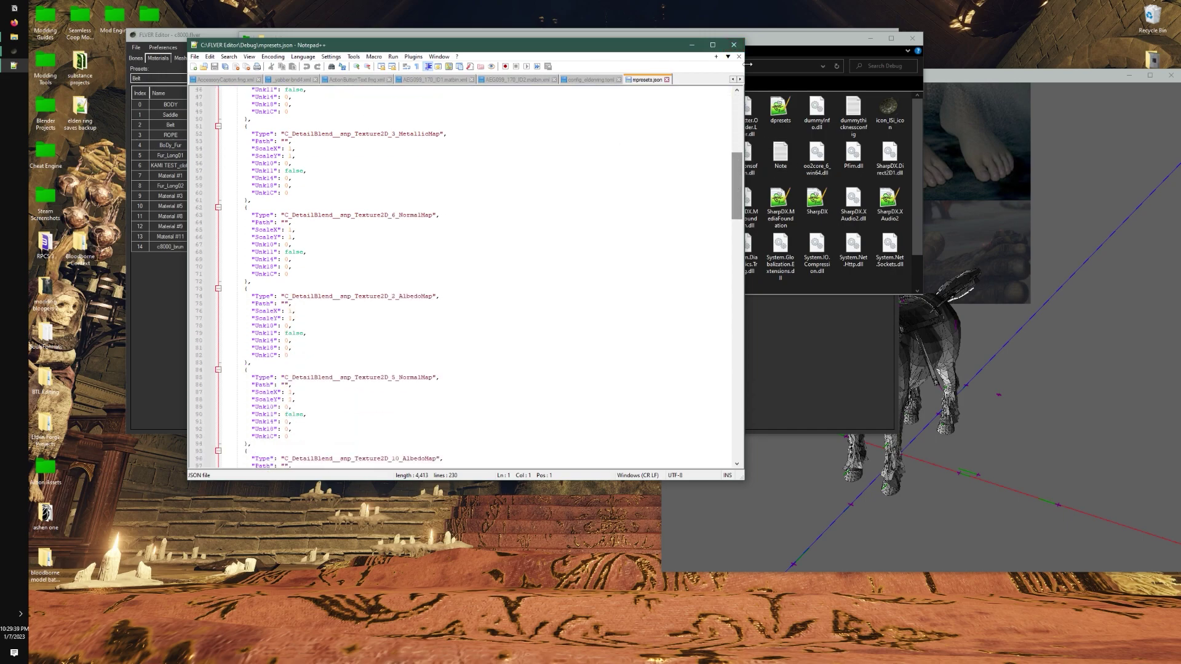
- Close the material presets file, view the dpresets file from the same folder, and return to FLVER Editor
left_click(734, 45)
left_click(777, 99)
double_click(779, 106)
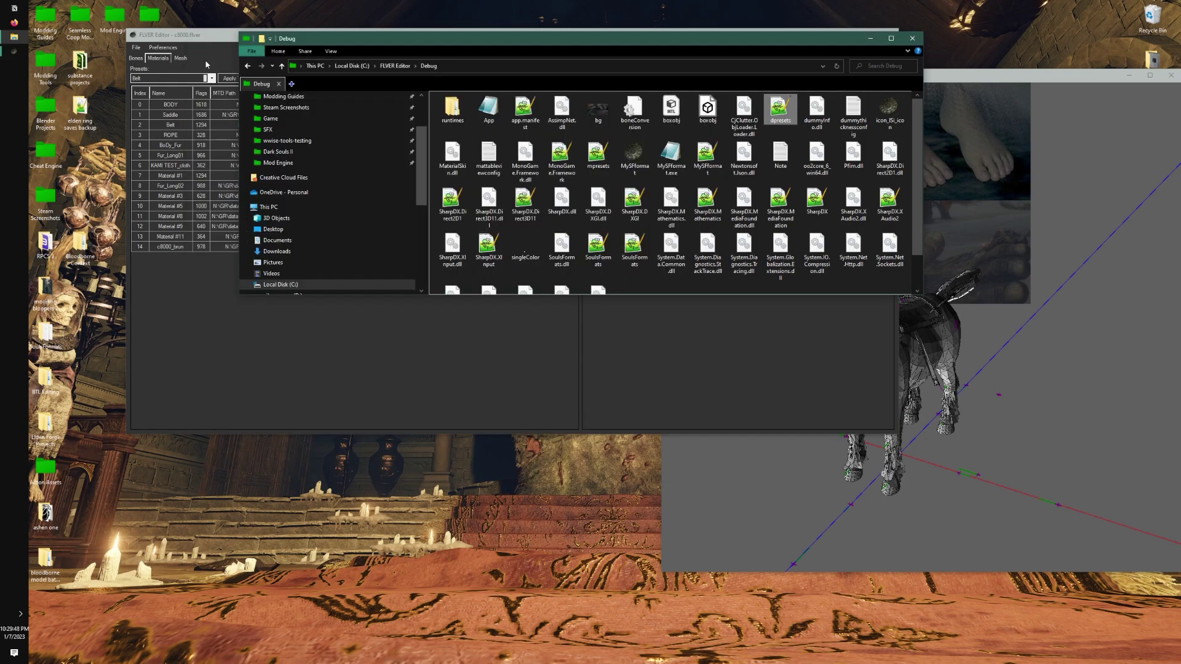
left_click(202, 37)
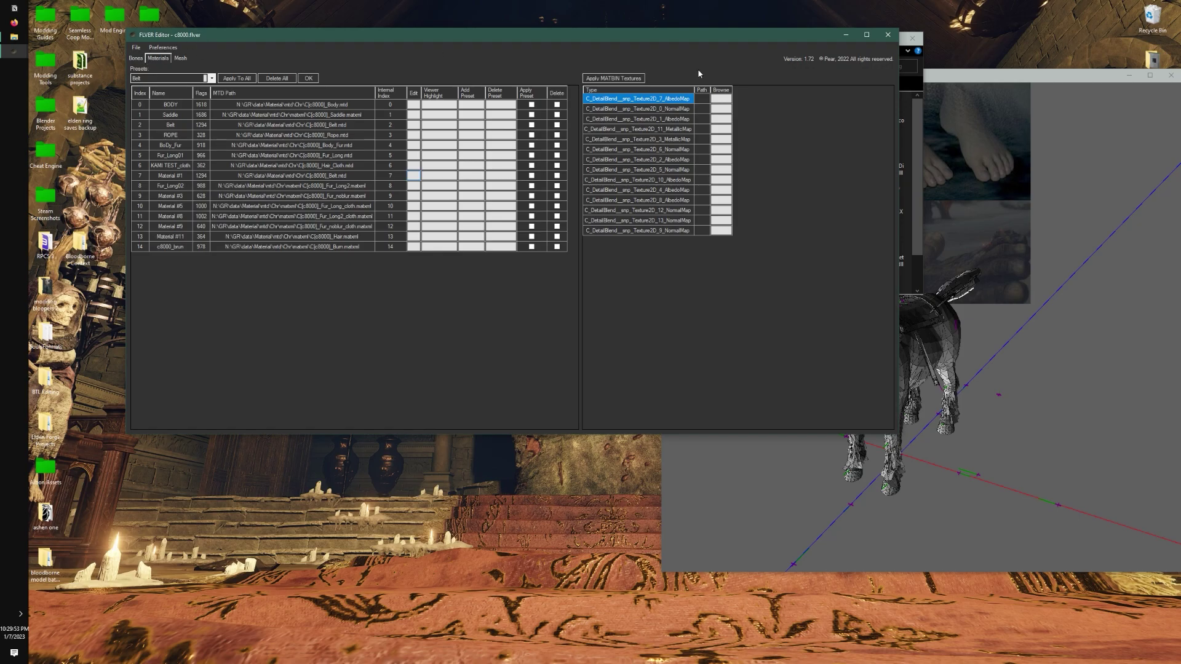
- Select the Belt mesh to inspect its highlight on the model in the viewer, and clear the selection
left_click_drag(986, 169, 1031, 180)
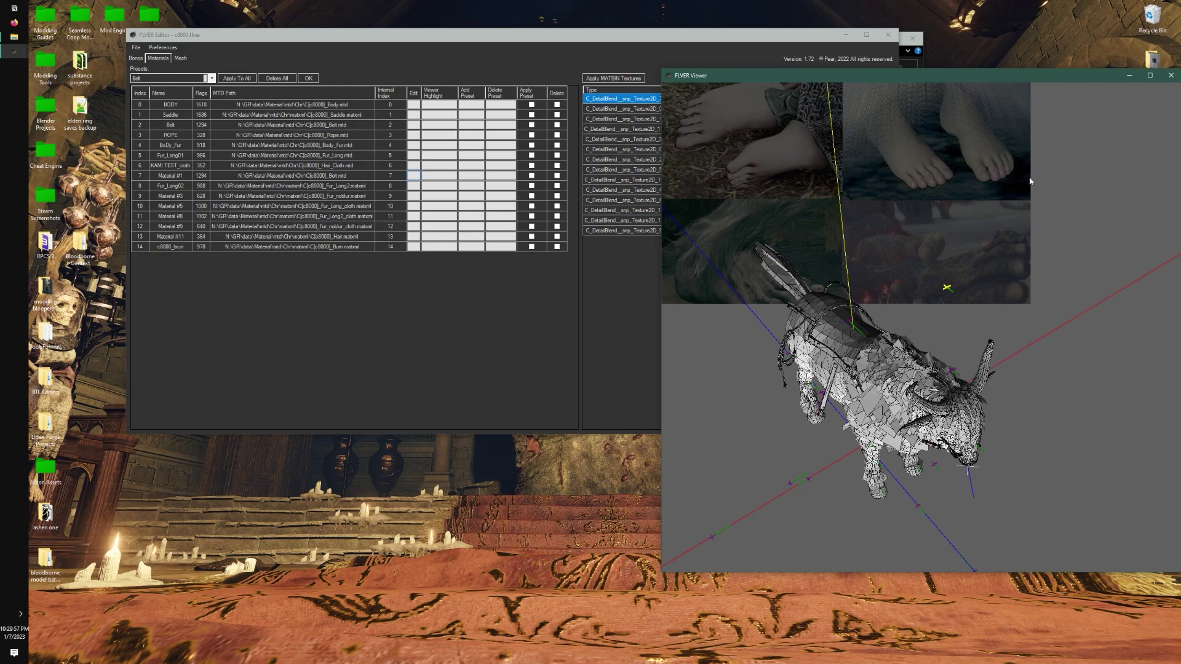
left_click(181, 58)
left_click(180, 58)
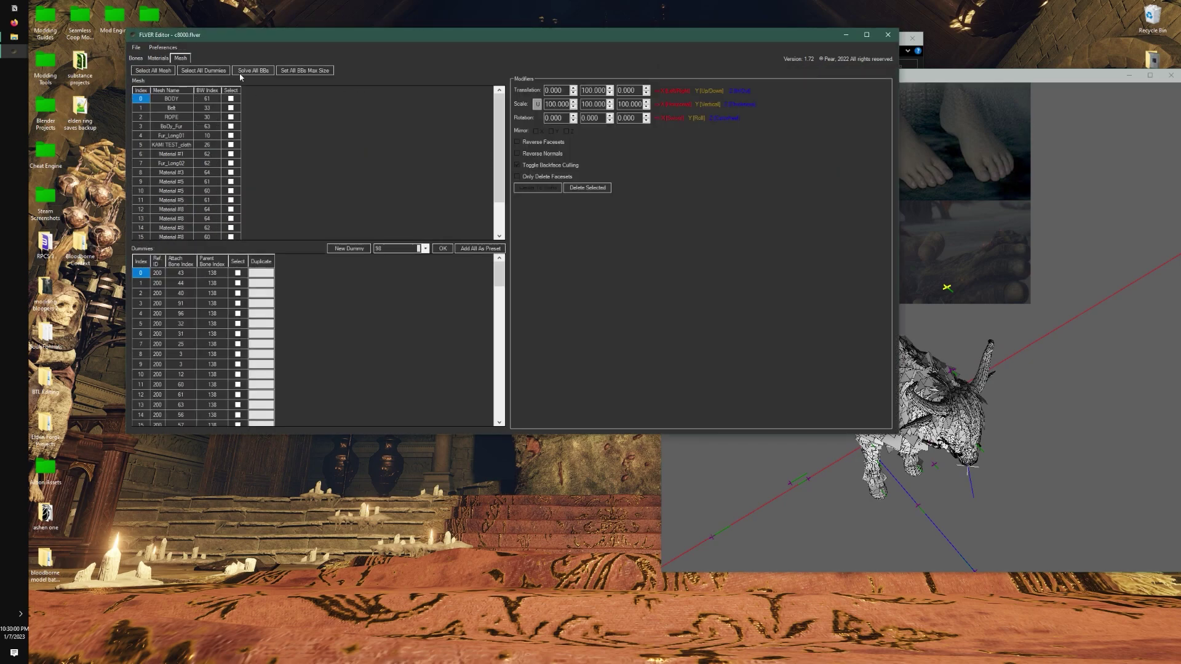
left_click(231, 107)
left_click(929, 274)
left_click_drag(930, 278, 701, 226)
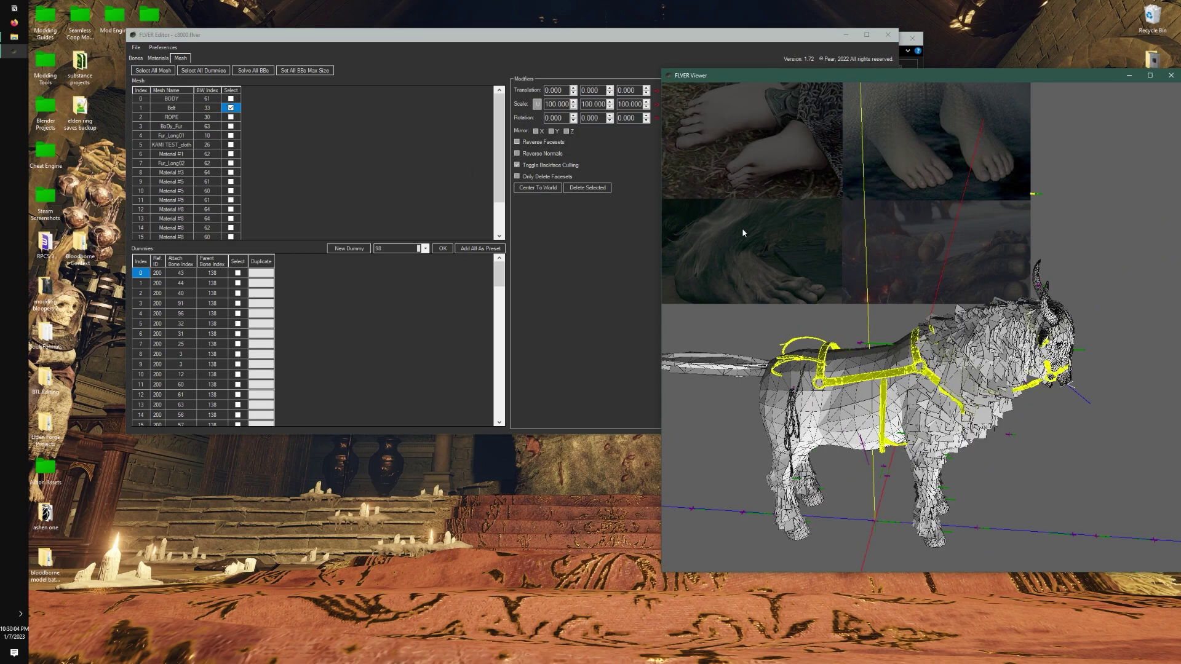
left_click(233, 113)
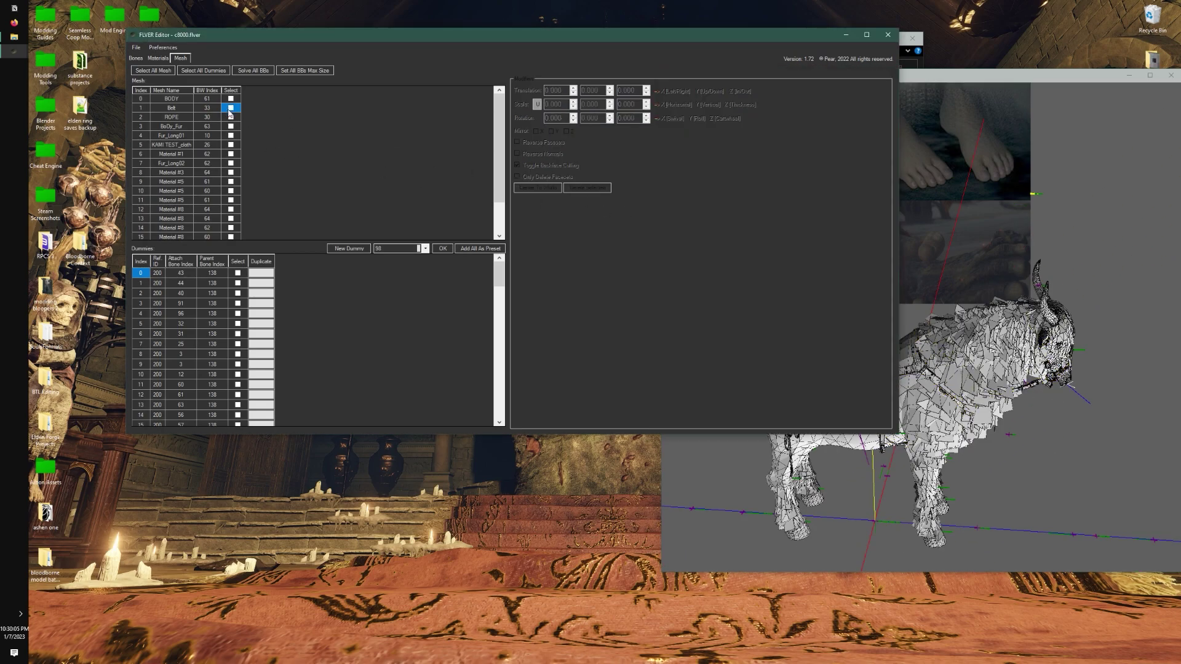
- Export the model's materials as a JSON file named torrent on the Desktop
left_click(136, 58)
left_click(158, 58)
left_click(136, 47)
mouse_move(169, 140)
left_click(243, 150)
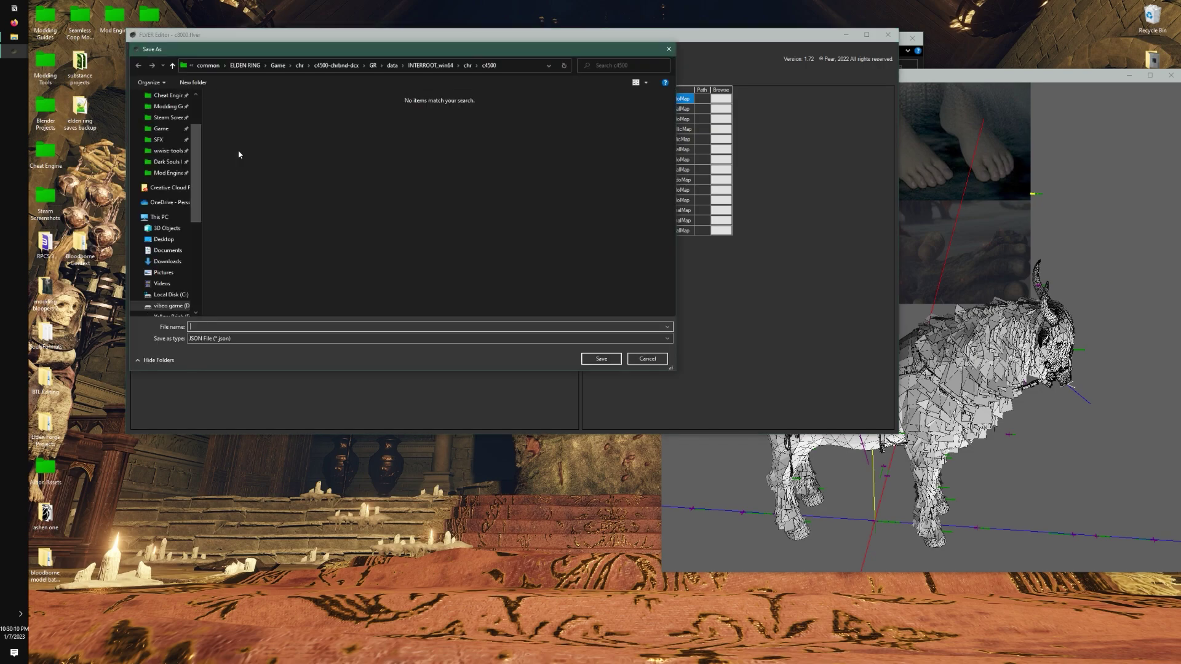
scroll(160, 120, "up", 2)
left_click(164, 115)
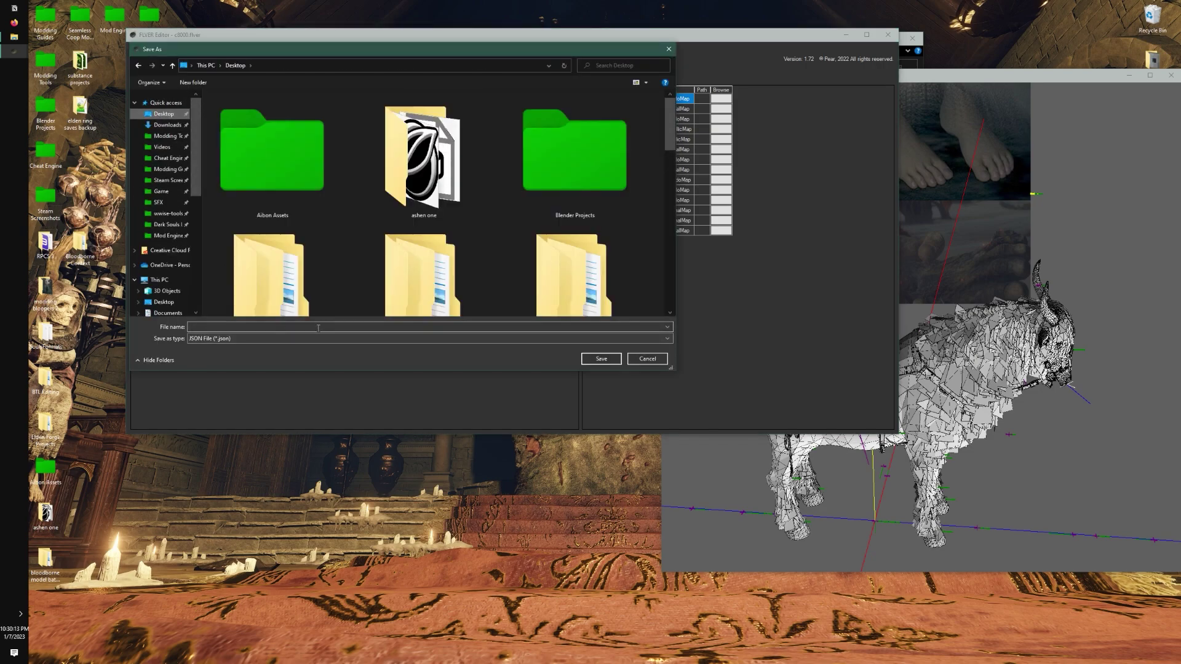
left_click(318, 328)
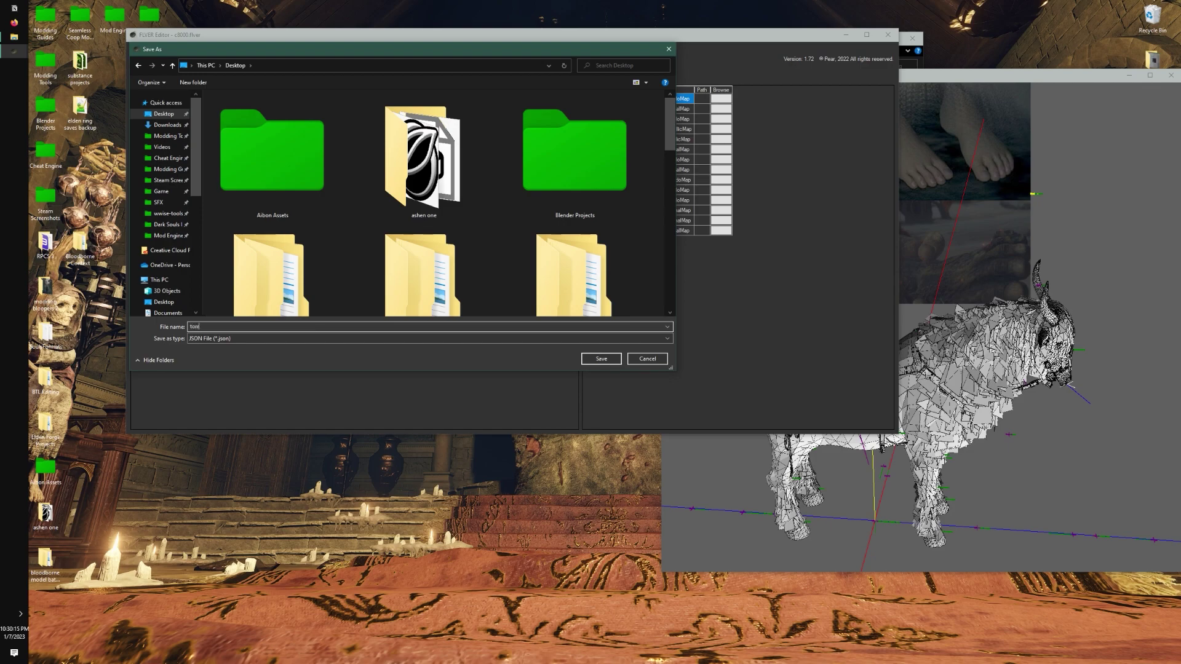
left_click(601, 359)
left_click(644, 371)
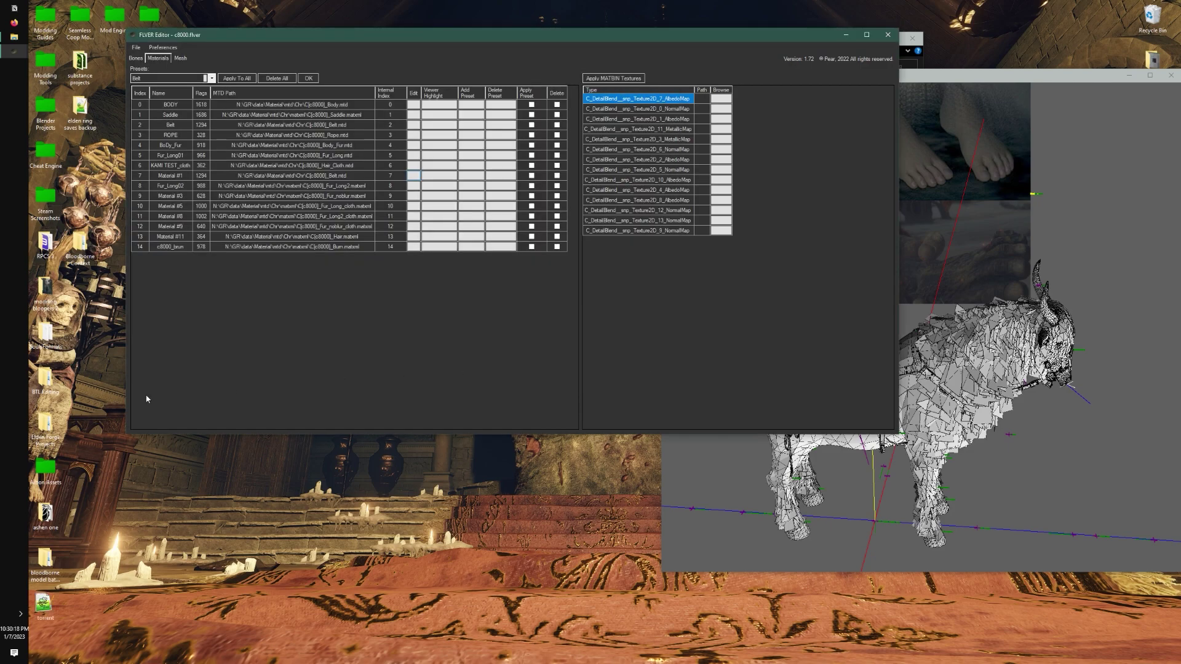
- Open the exported torrent.json from the Desktop, look through its material data, and close it
double_click(43, 604)
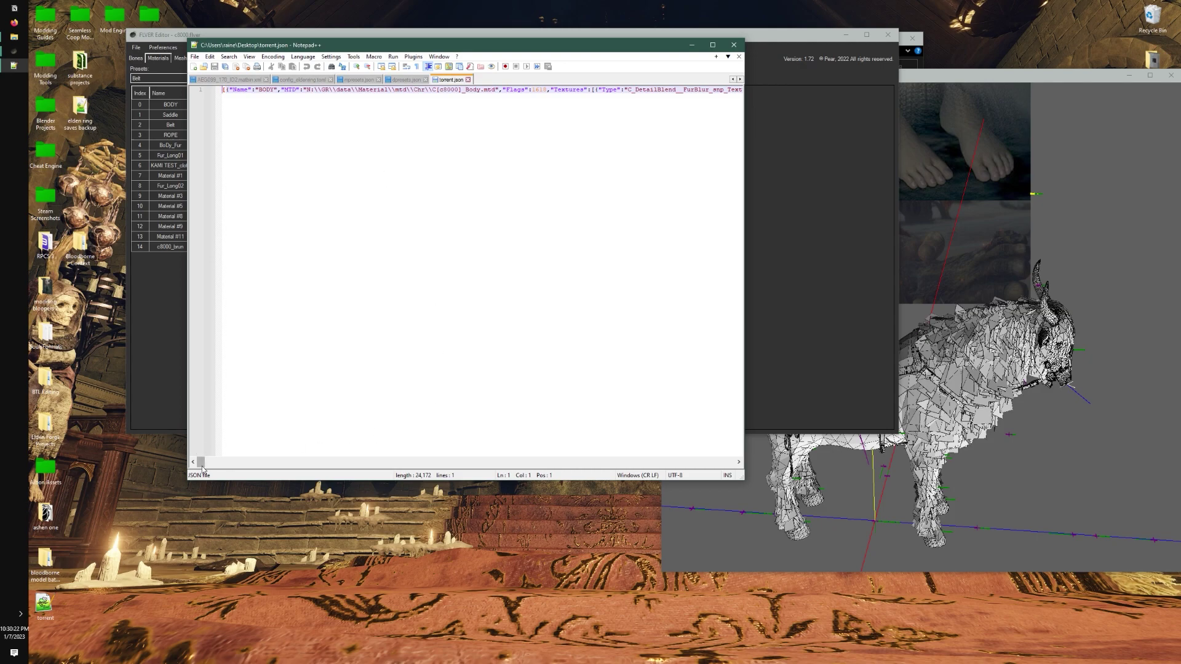
left_click_drag(202, 465, 262, 415)
left_click(735, 46)
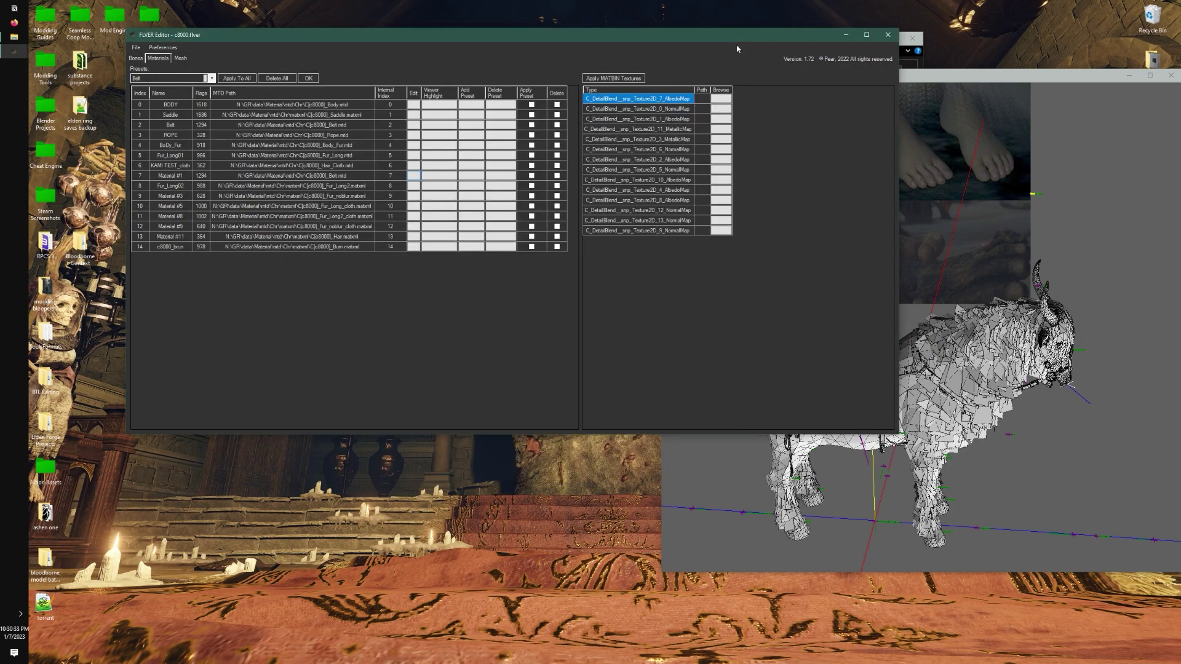
left_click(136, 47)
mouse_move(175, 140)
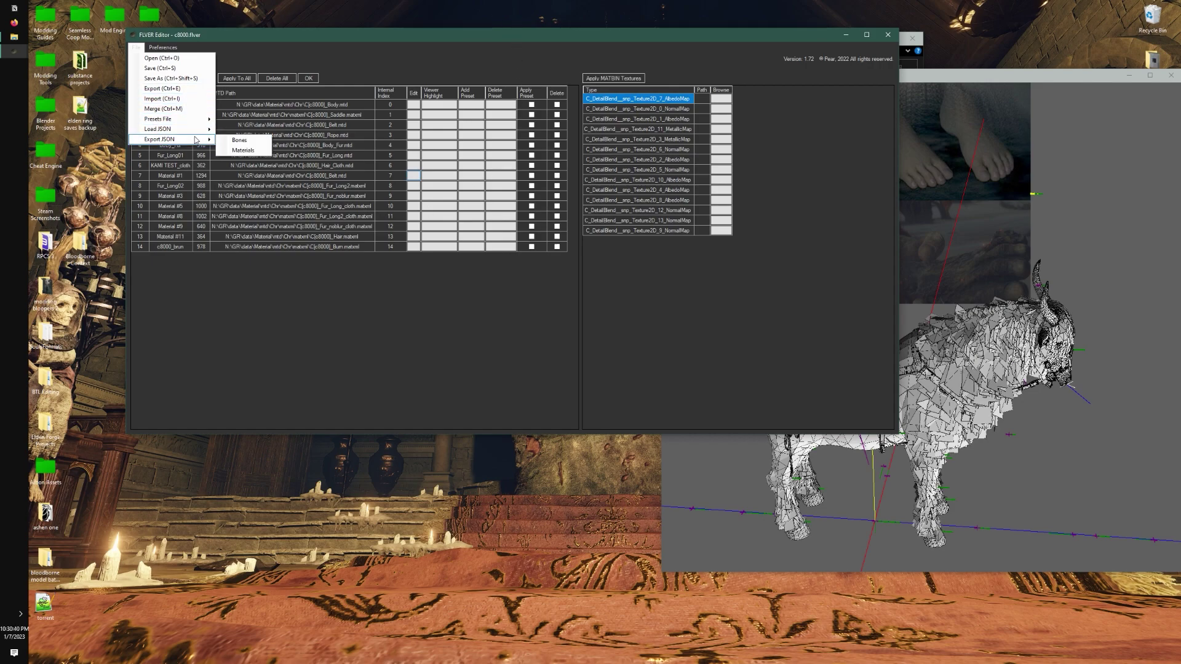
left_click(327, 312)
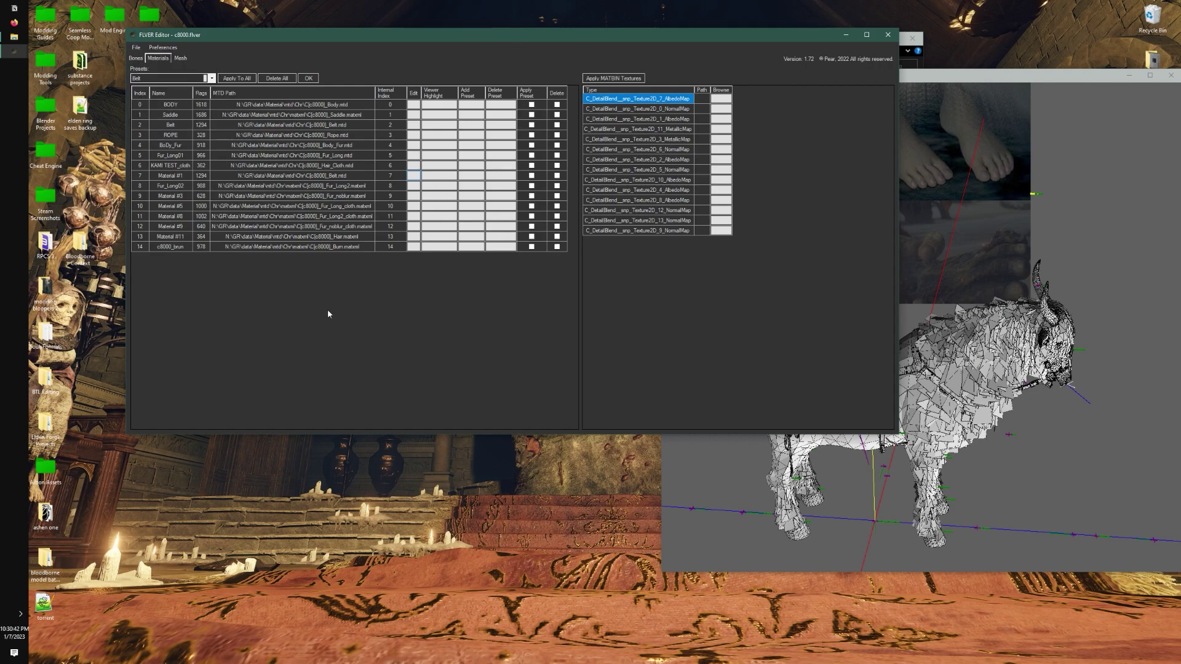
left_click(175, 47)
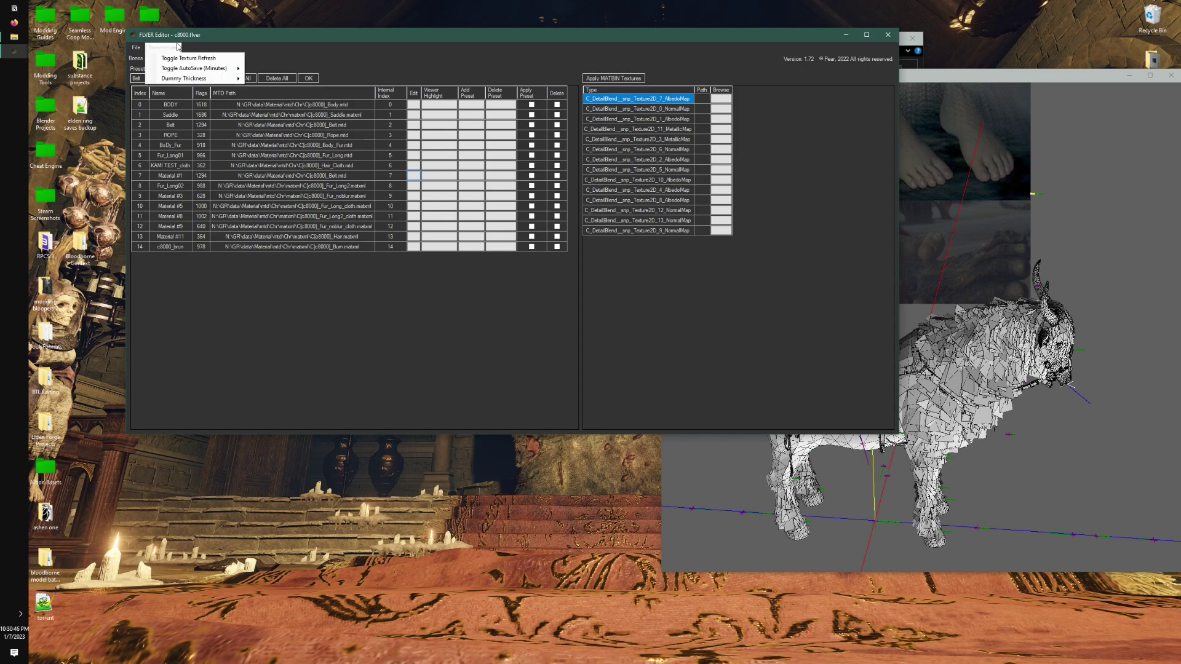
mouse_move(136, 47)
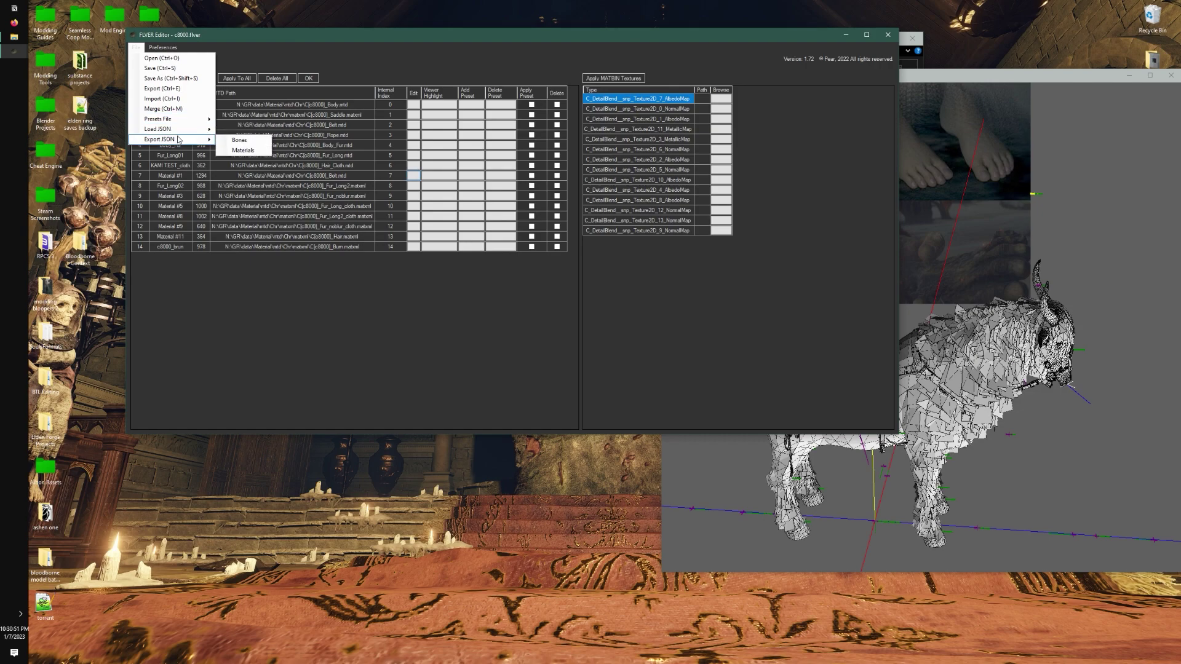
left_click(172, 92)
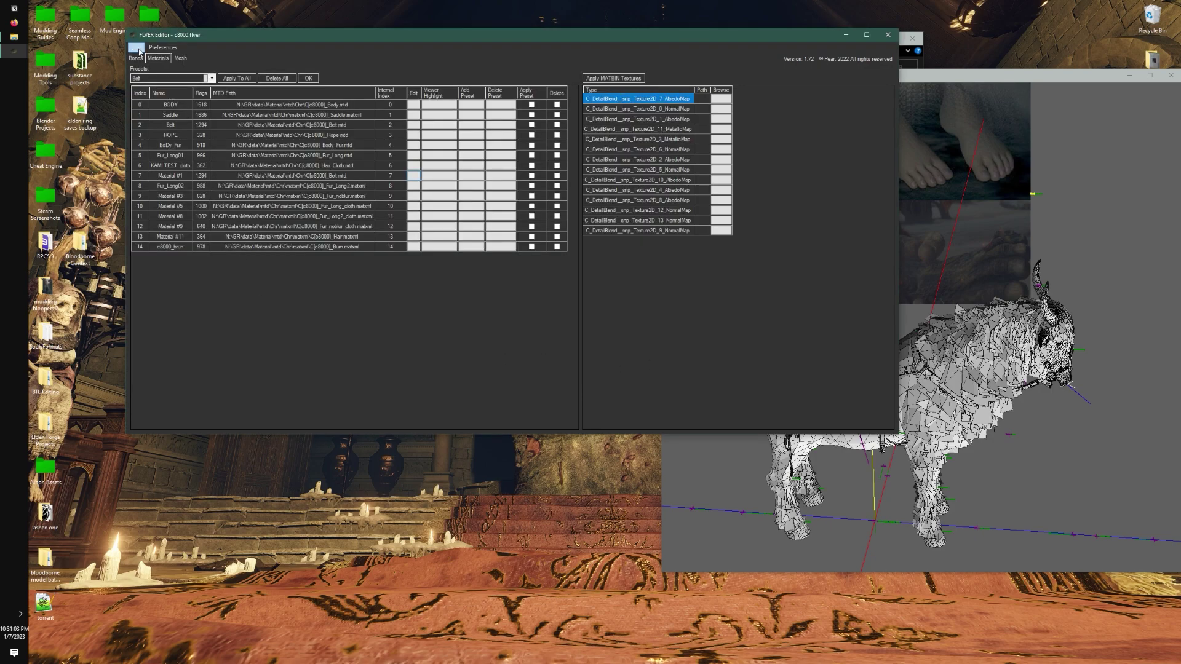
left_click(136, 48)
mouse_move(161, 118)
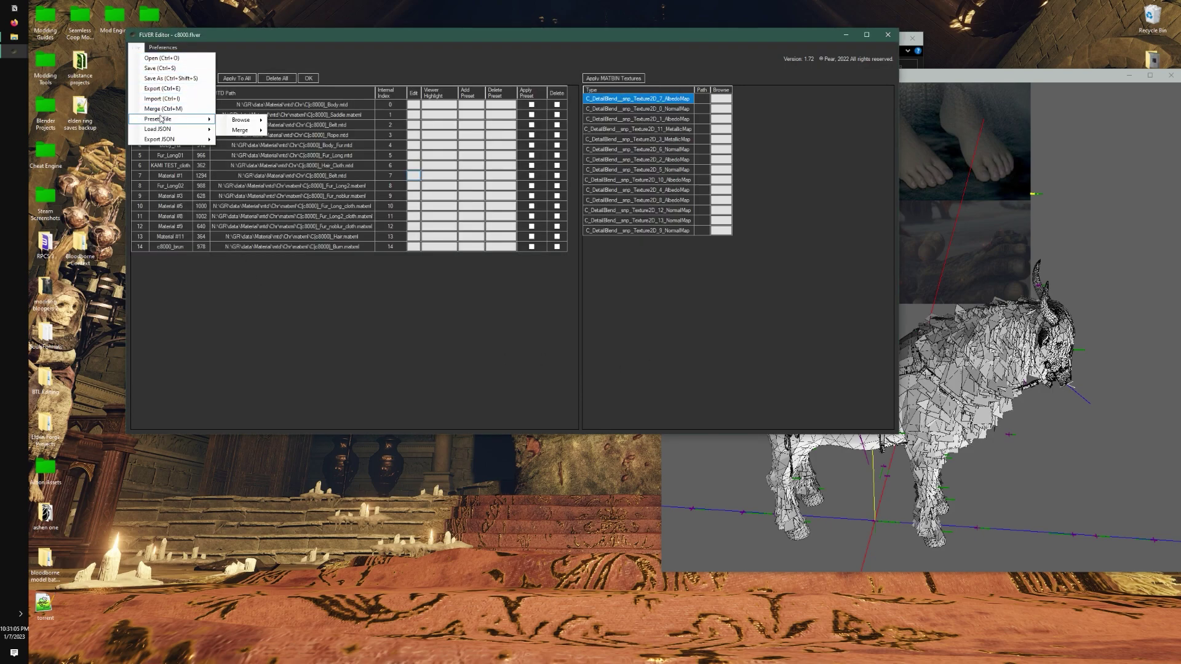
mouse_move(246, 131)
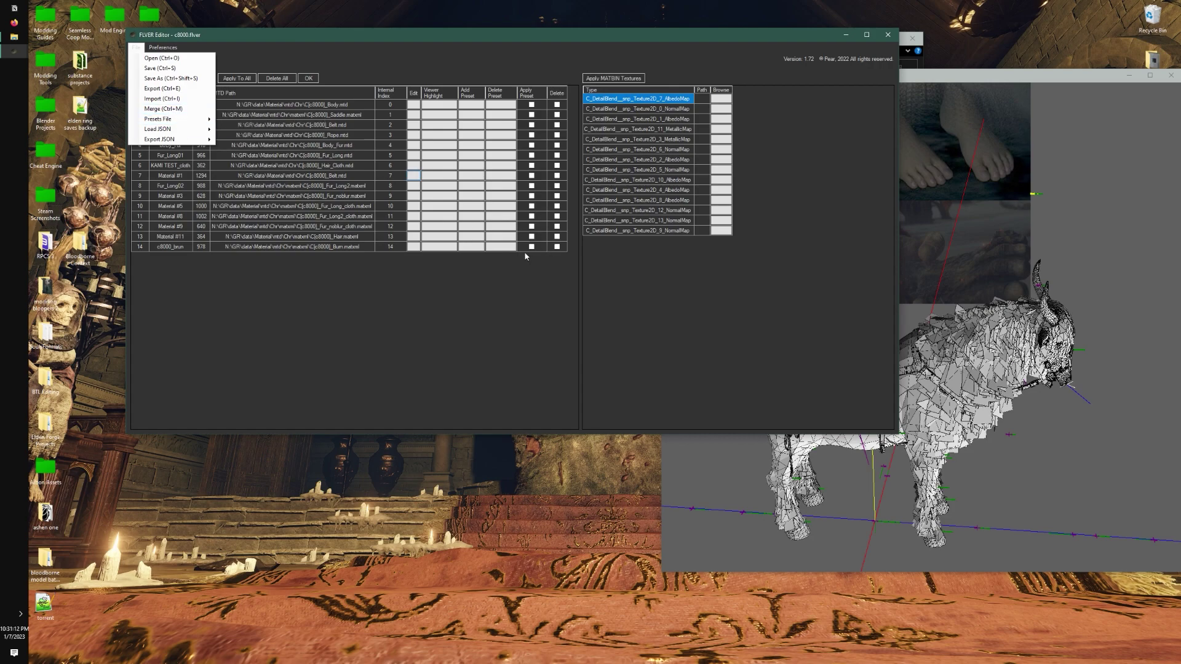
- Merge the c4500 model from the c4500-chrbnd-dcx folder in ELDEN RING's Game\chr directory into the open FLVER
left_click(163, 109)
left_click(164, 115)
left_click(159, 195)
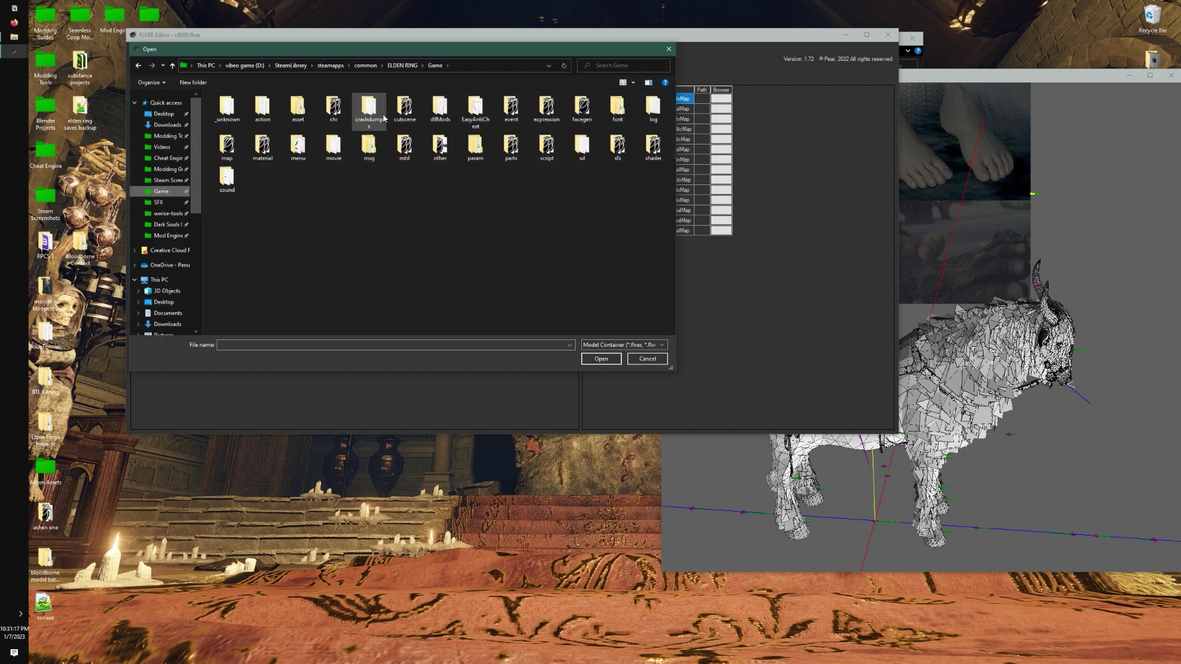
double_click(342, 104)
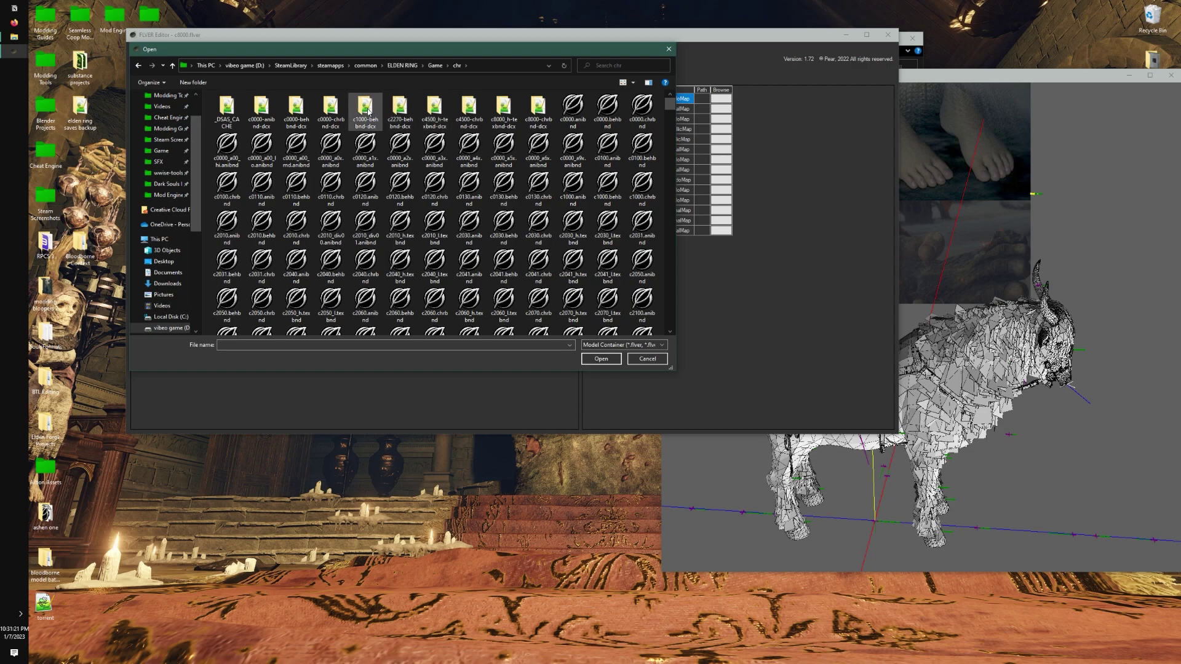
double_click(467, 108)
double_click(231, 102)
double_click(232, 100)
double_click(231, 99)
double_click(226, 106)
double_click(227, 106)
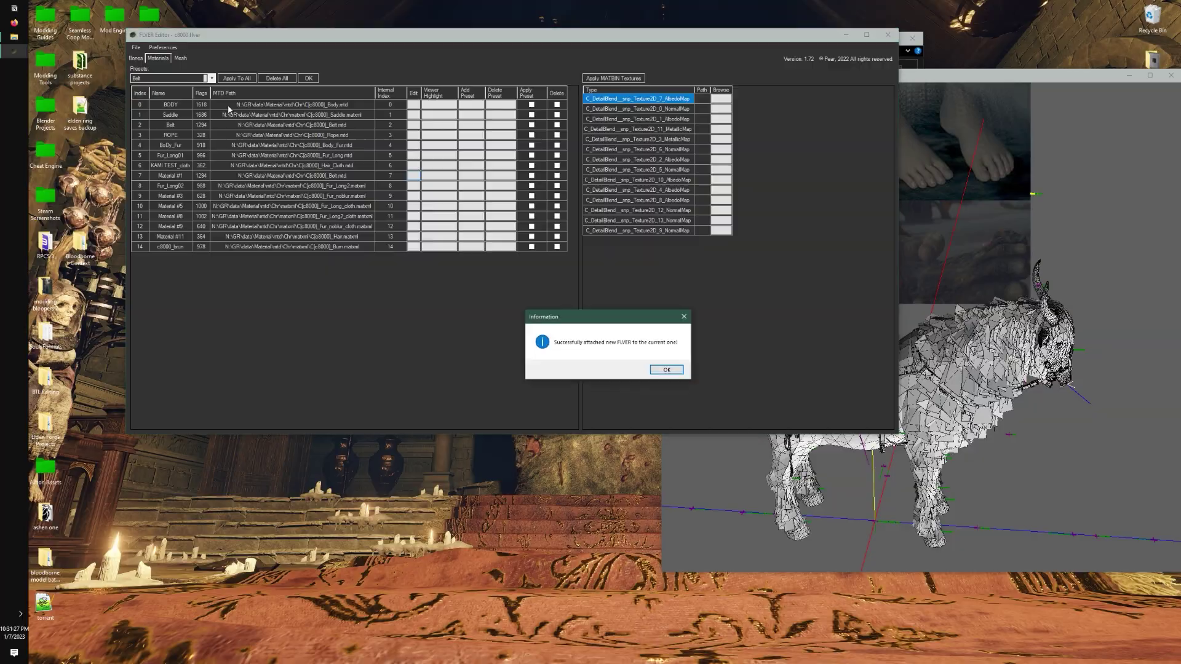
key("Return")
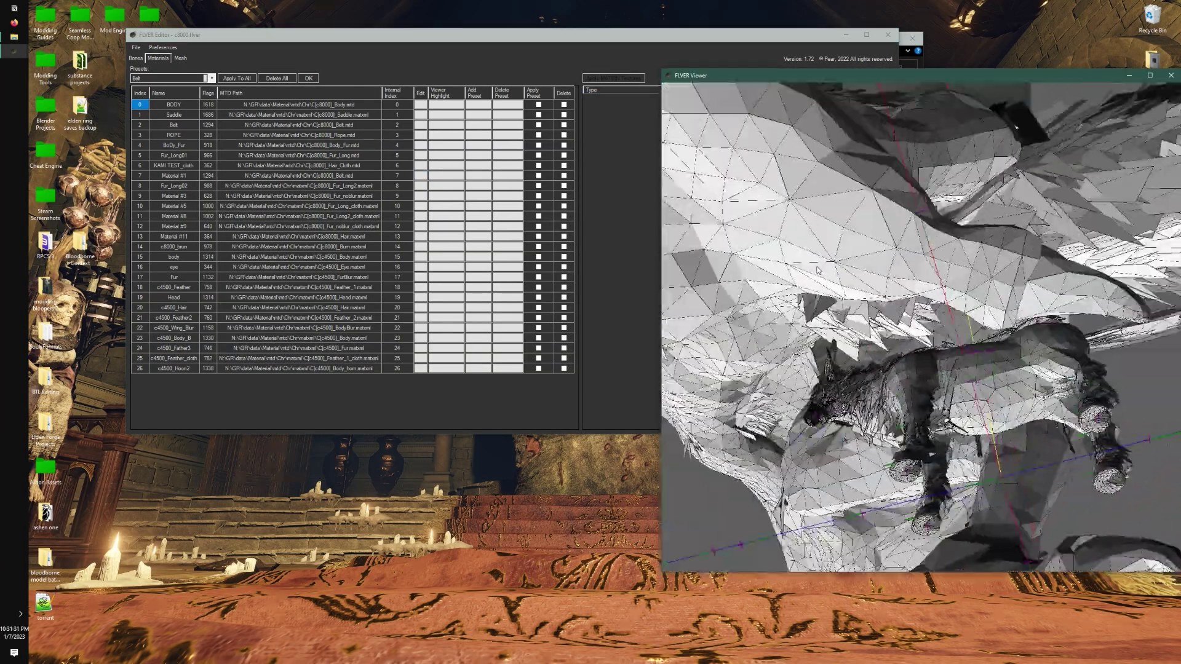
- Inspect the merged c8000 and c4500 models from several angles in the viewer, and check the autosave preference
left_click_drag(817, 269, 1148, 240)
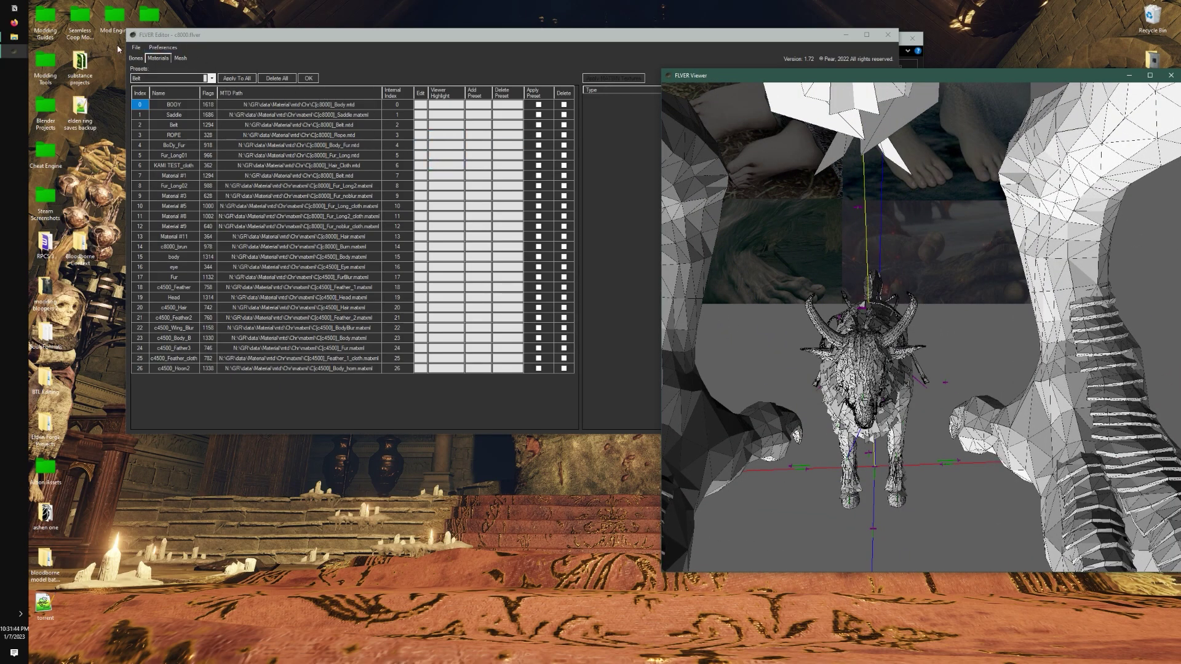
left_click(152, 48)
left_click(152, 48)
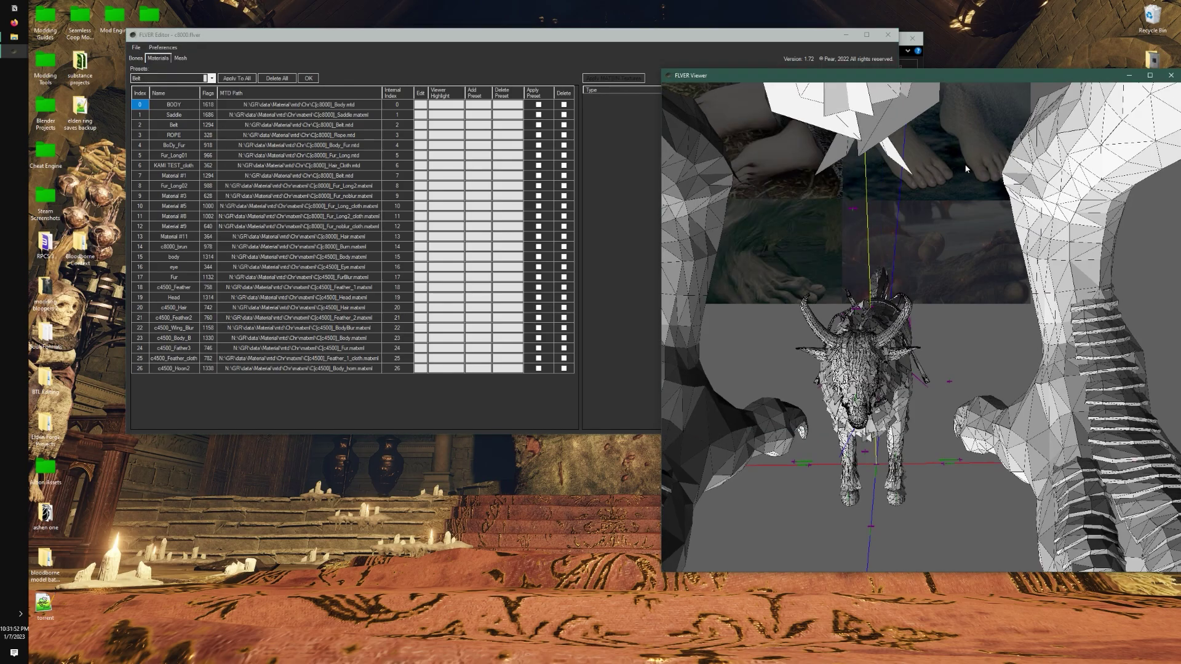
left_click_drag(928, 377, 909, 135)
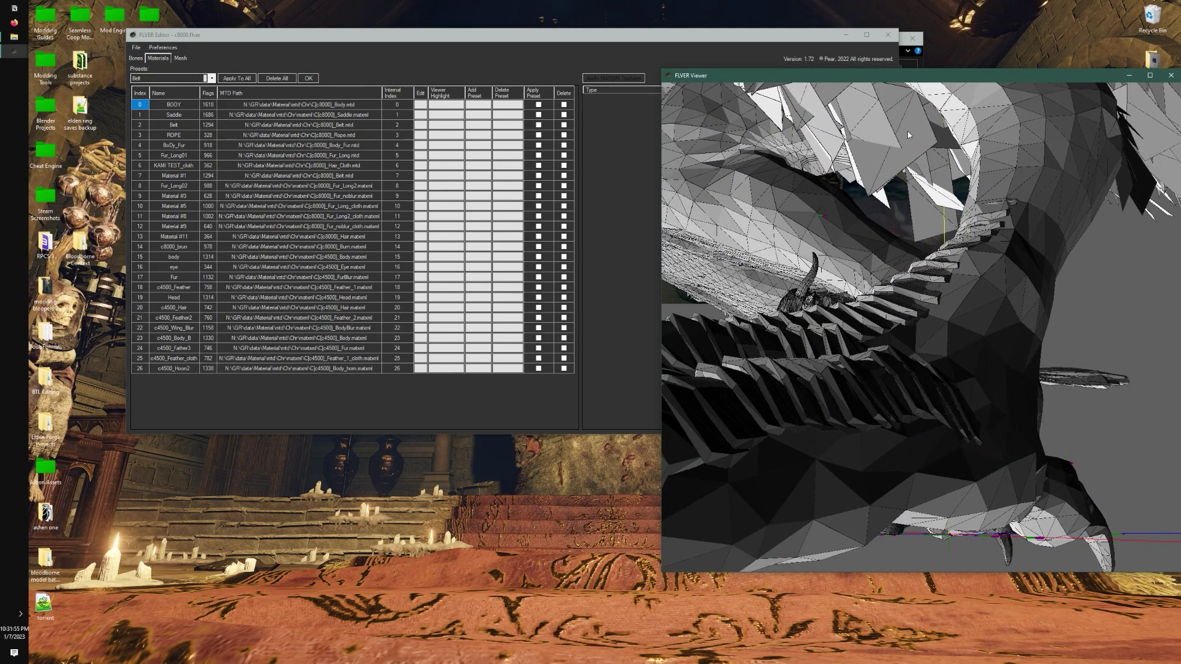
left_click_drag(908, 135, 960, 154)
left_click(163, 48)
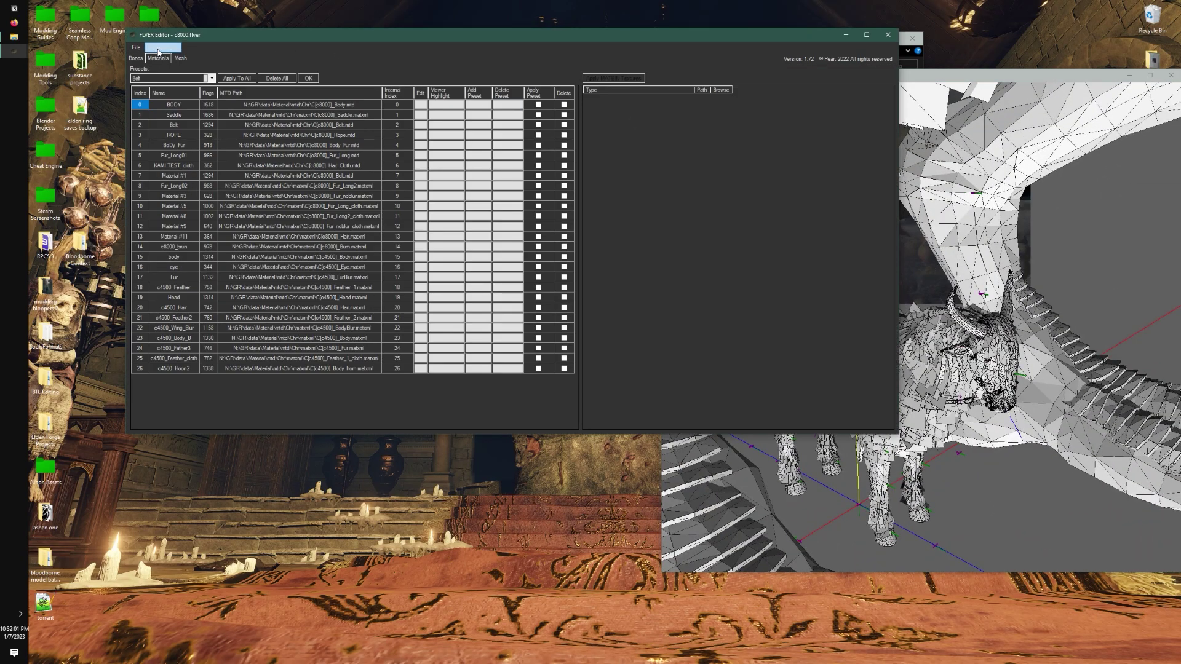
mouse_move(190, 69)
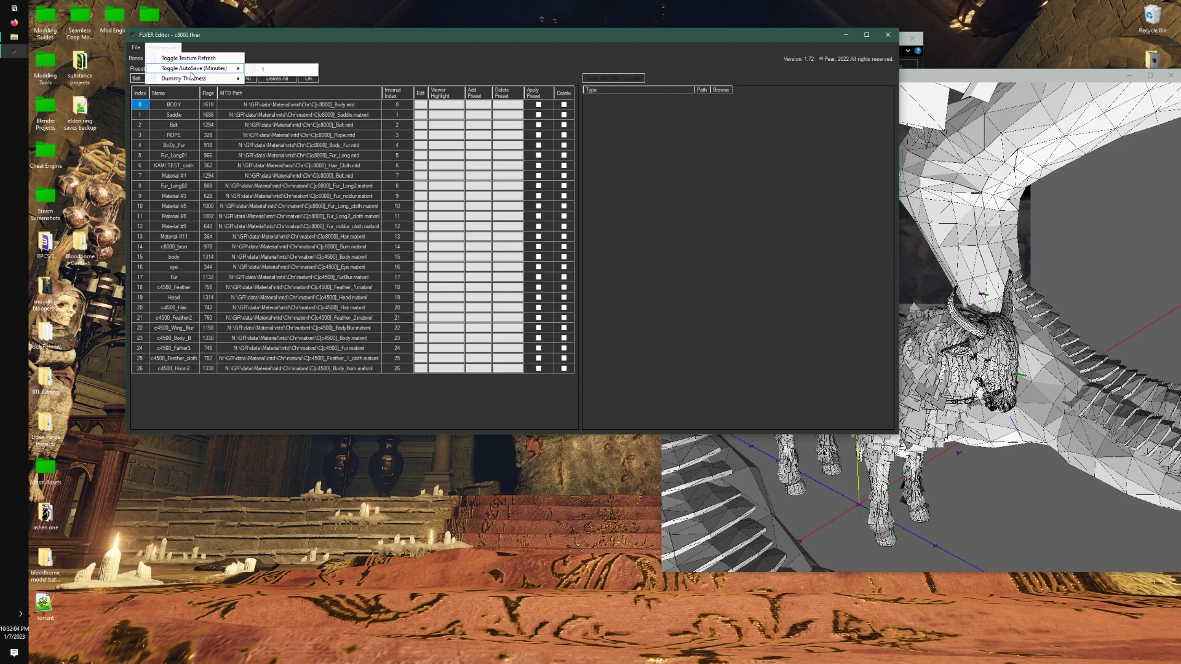
mouse_move(142, 48)
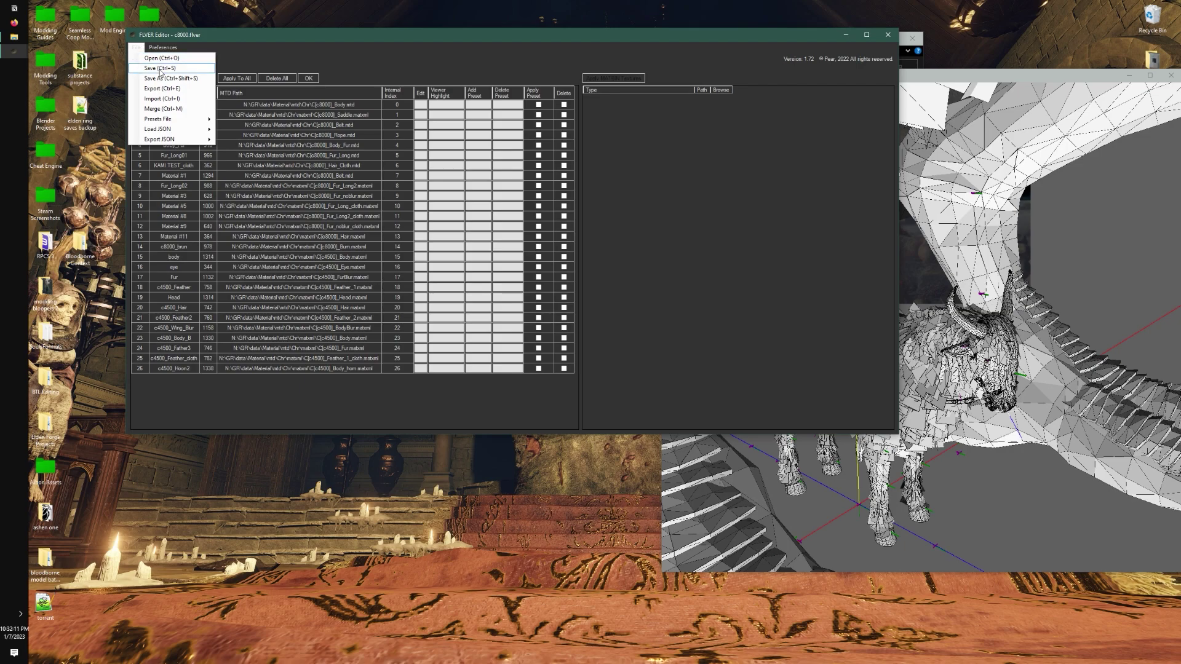
- Save the merged c8000 FLVER, and copy the c8000-chrbnd-dcx folder from ELDEN RING's Game\chr directory
left_click(160, 70)
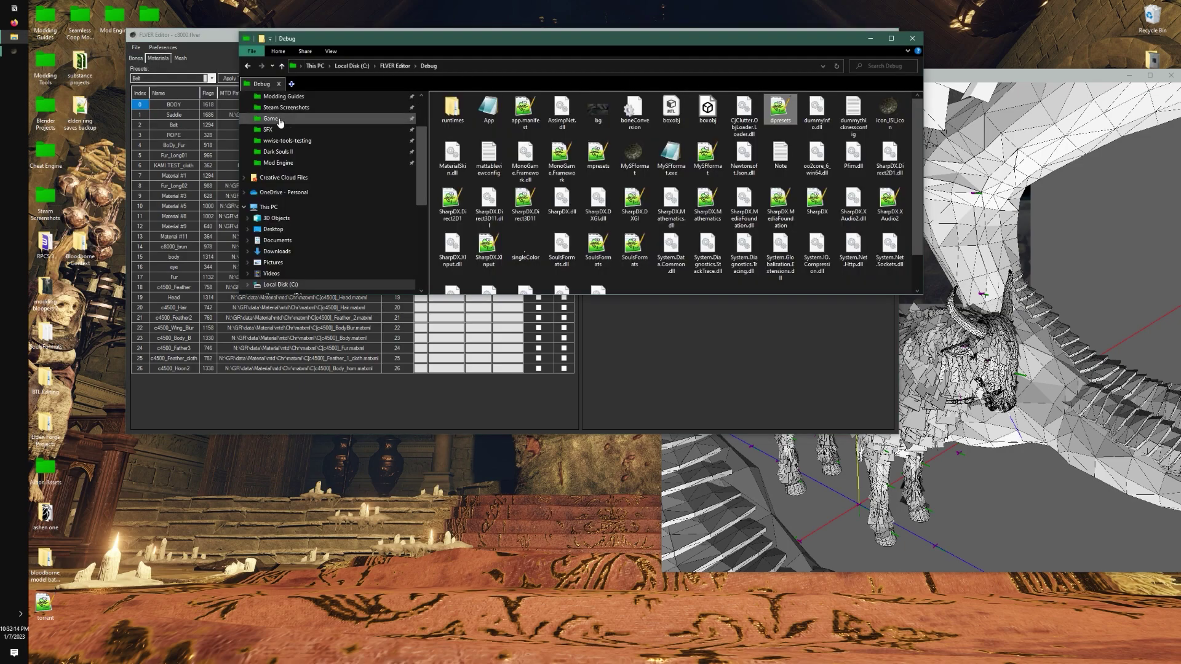
left_click(277, 119)
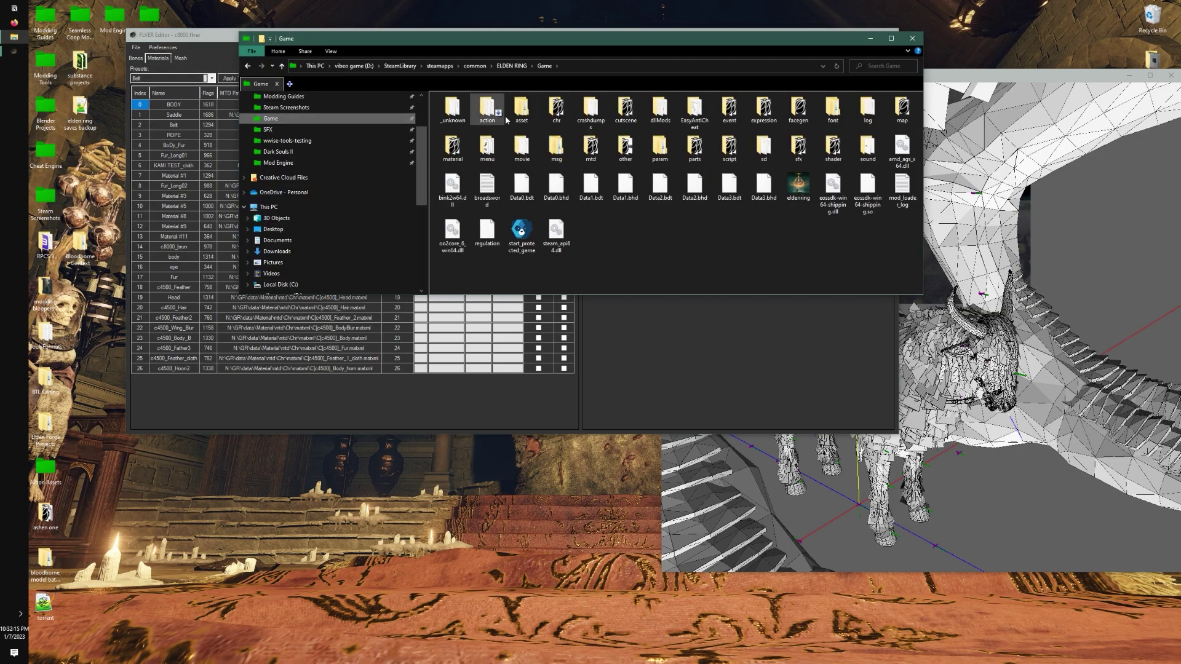
double_click(557, 109)
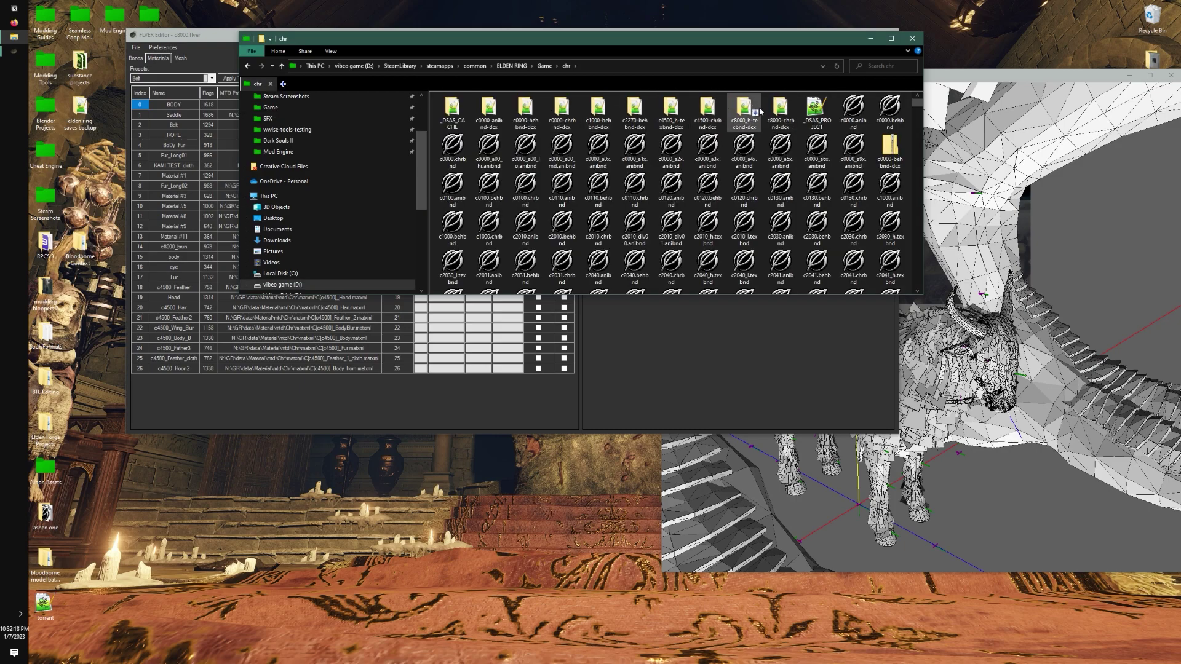
right_click(781, 106)
left_click(804, 332)
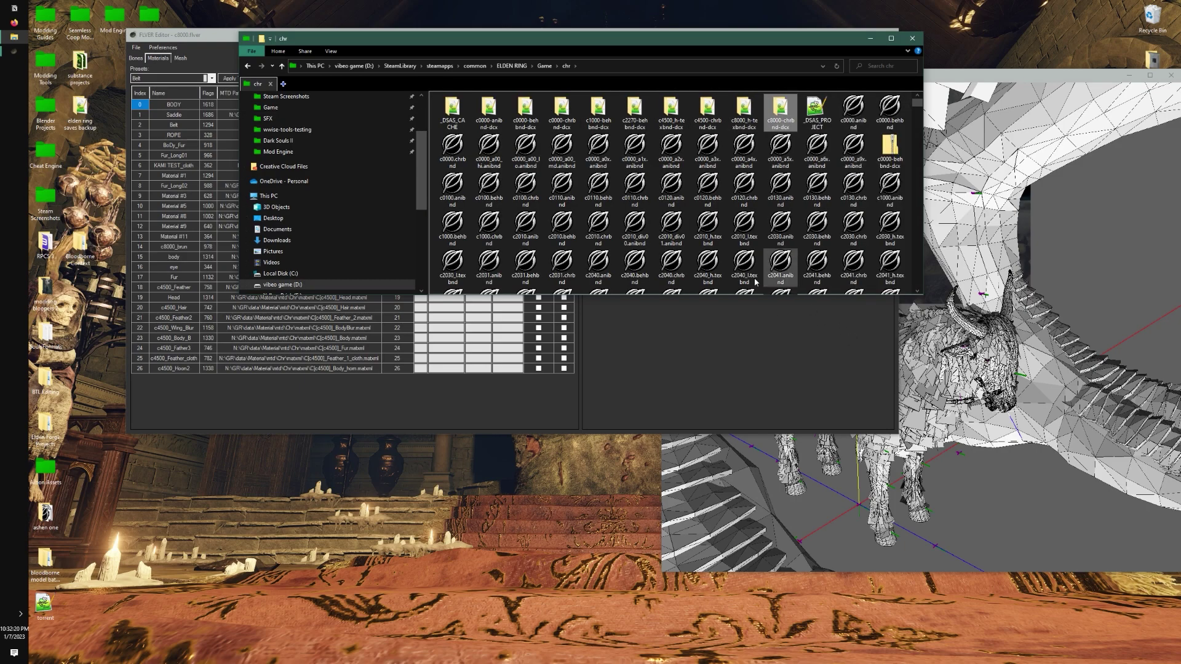
- Paste the c8000-chrbnd-dcx folder into Mod Engine's dsas debug\chr directory and repack it with Yabber
scroll(327, 256, "up", 1)
scroll(291, 179, "up", 2)
left_click(278, 185)
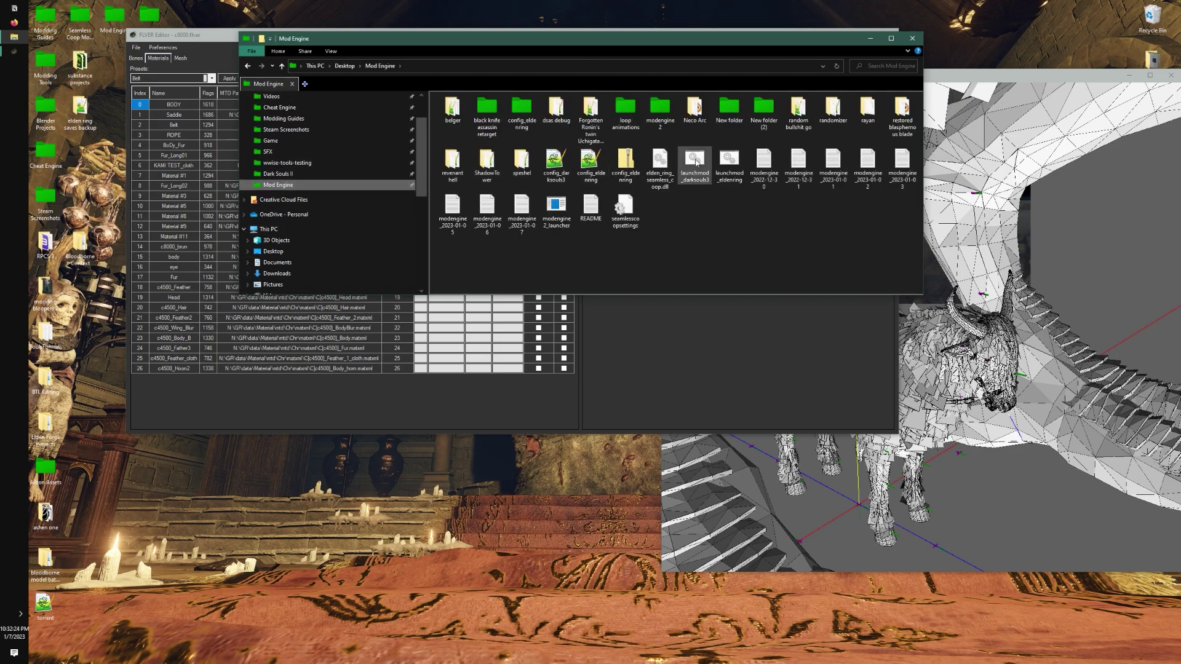
double_click(561, 109)
double_click(456, 121)
right_click(761, 104)
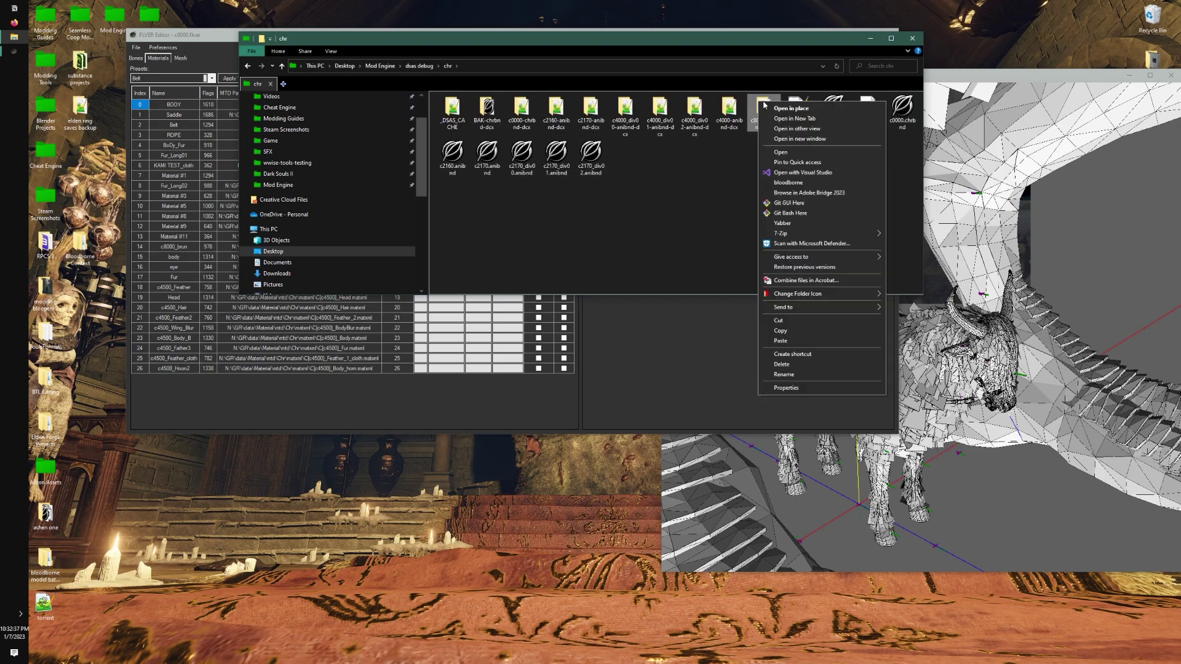
left_click(798, 223)
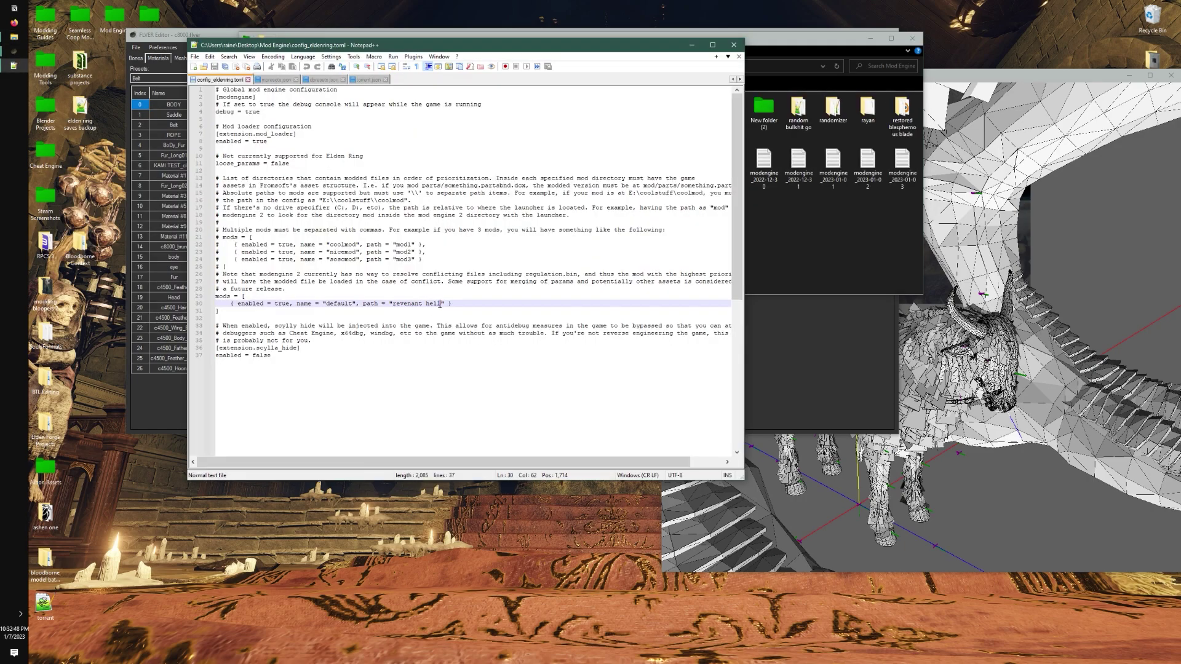
- Point the default mod's path in config_eldenring.toml to the dsas debug folder
left_click_drag(440, 303, 391, 304)
type("ds")
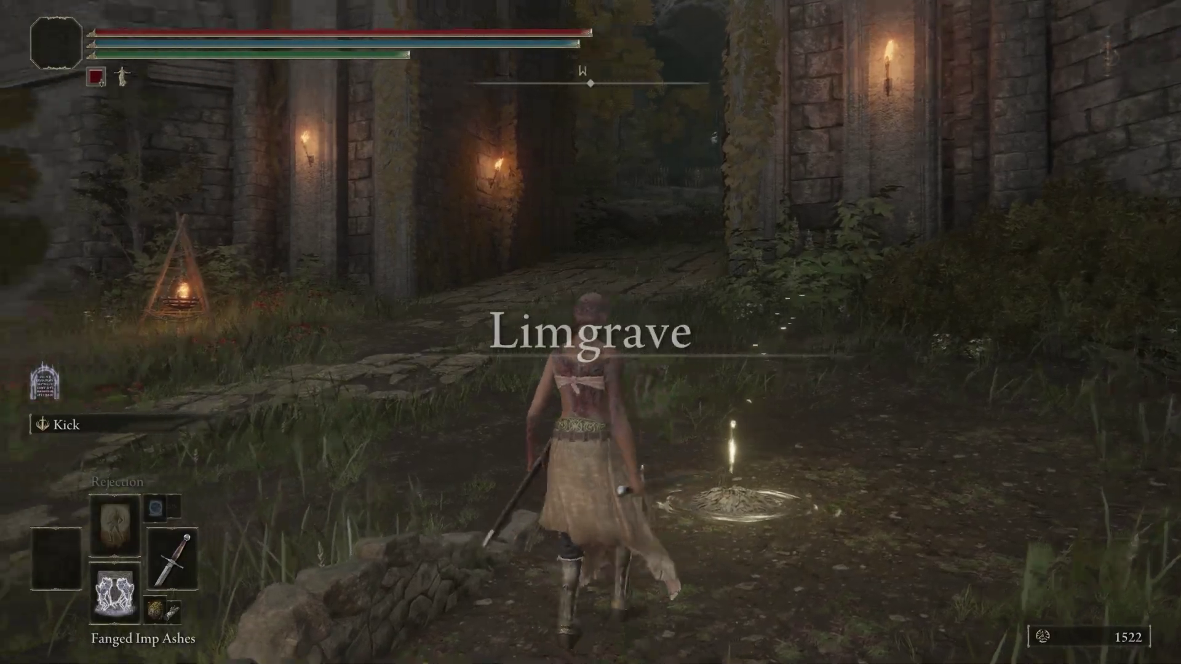
- Switch to Elden Ring, select the Spectral Steed Whistle and summon the steed to examine the merged model in game
key("w")
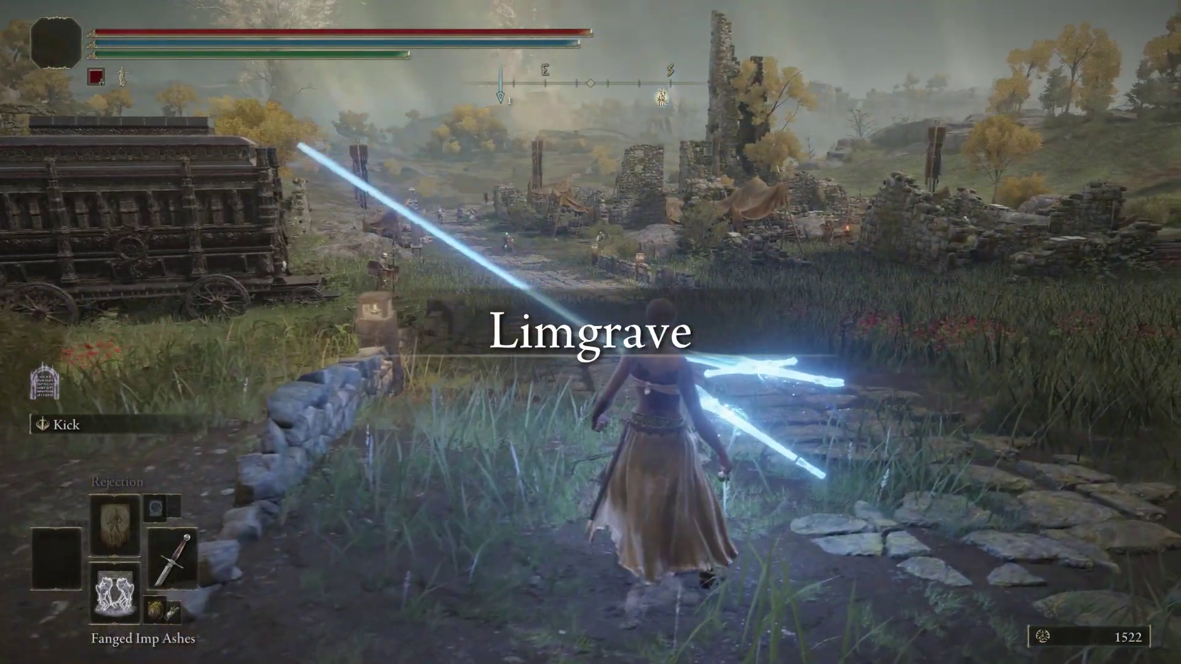
key("s")
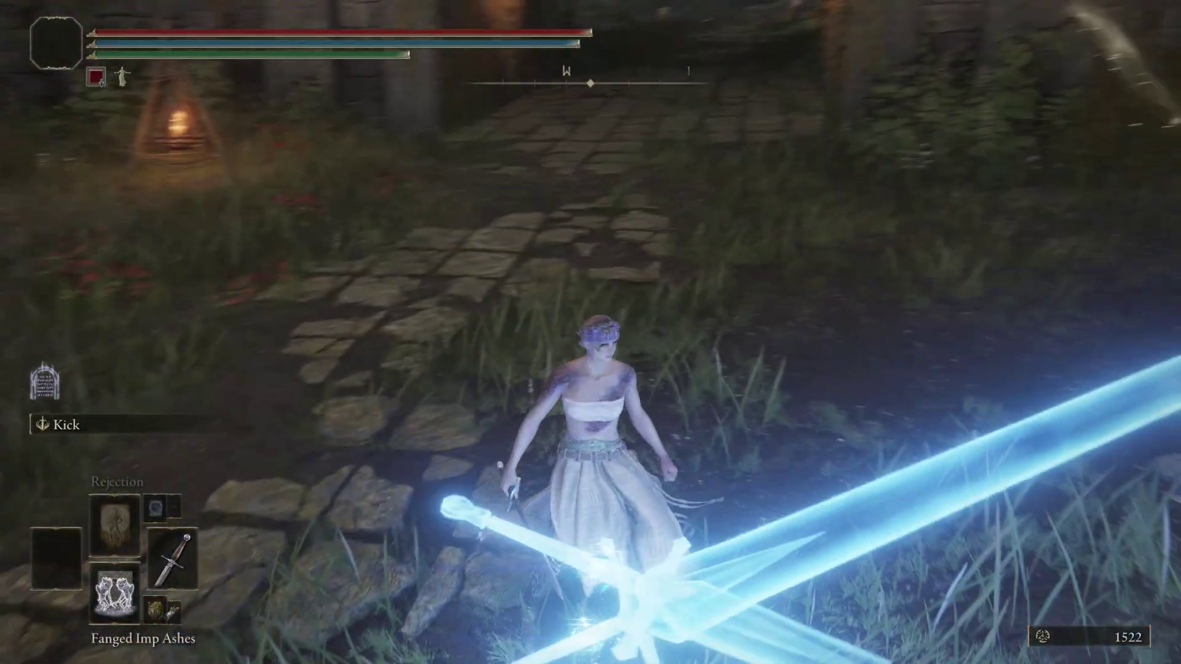
key("Down")
key("Down")
key("Down")
key("Down")
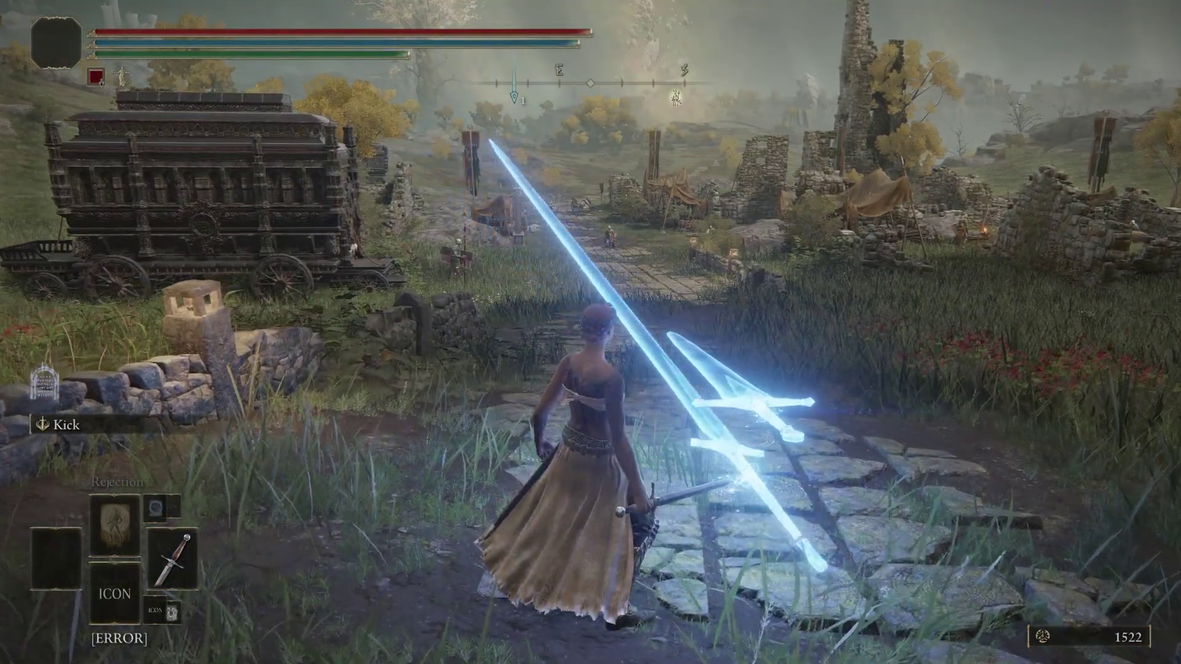
key("Escape")
key("Return")
key("Down")
key("Down")
key("Down")
key("Down")
key("Return")
key("Down")
key("Escape")
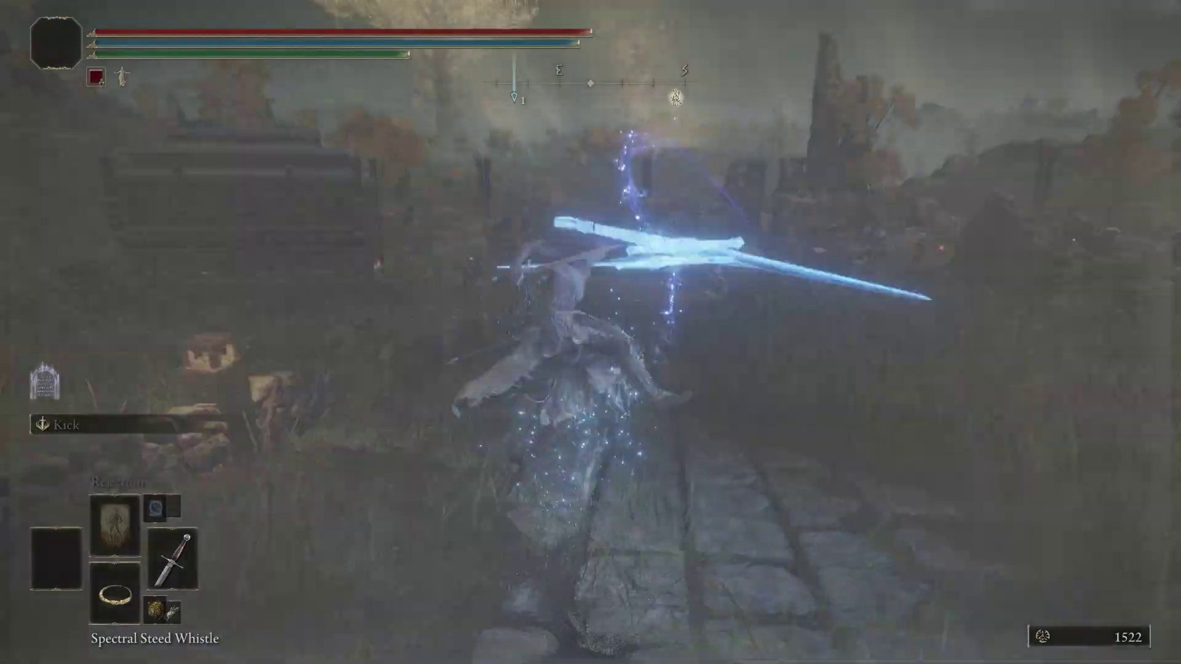